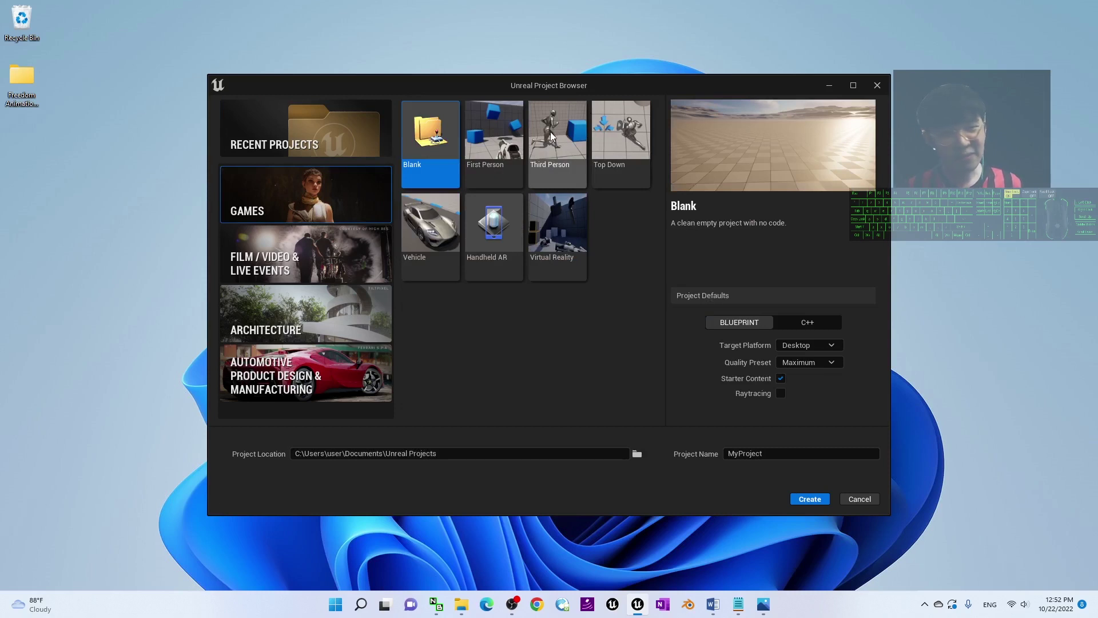
# Create a Third Person template game project named mirror_demo02 and dismiss the graphics driver warning.
pyautogui.click(553, 137)
pyautogui.click(787, 455)
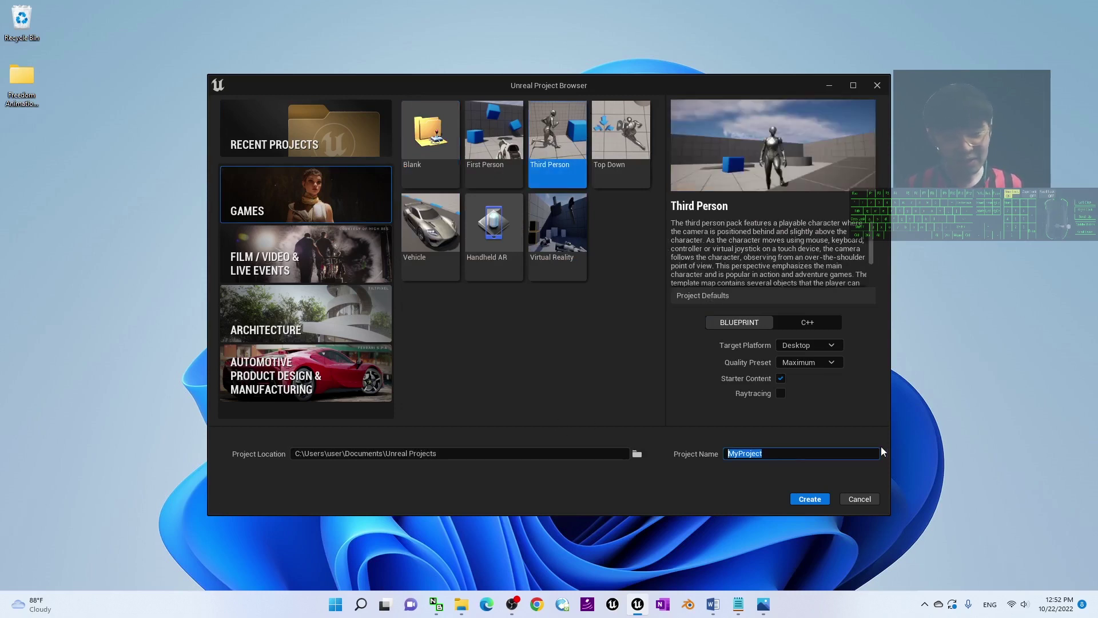
pyautogui.press('BackSpace')
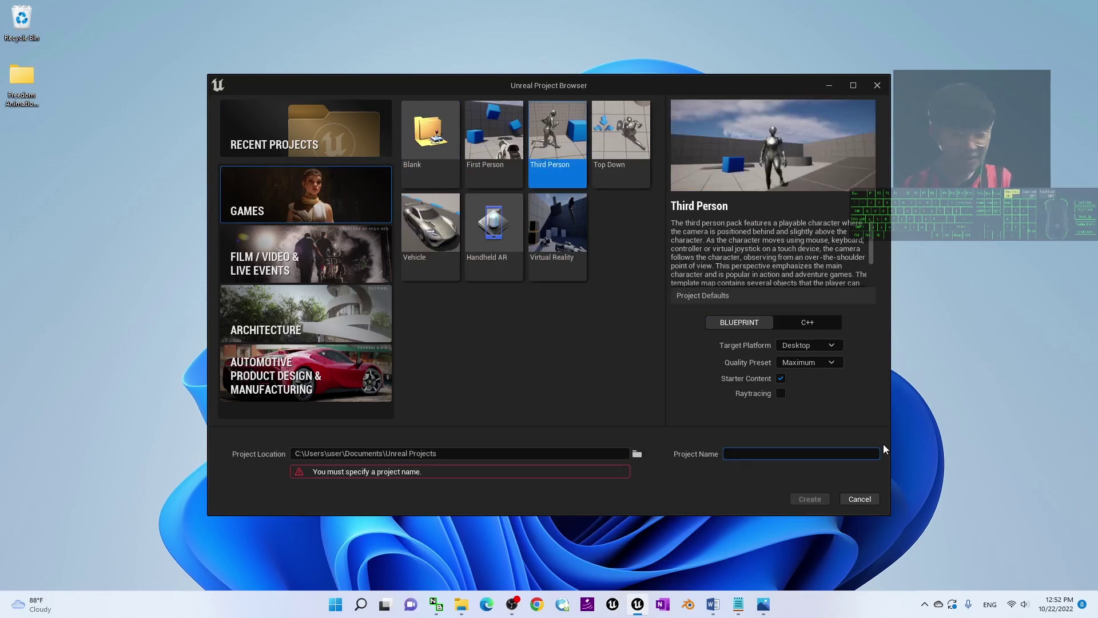
pyautogui.write('mirror')
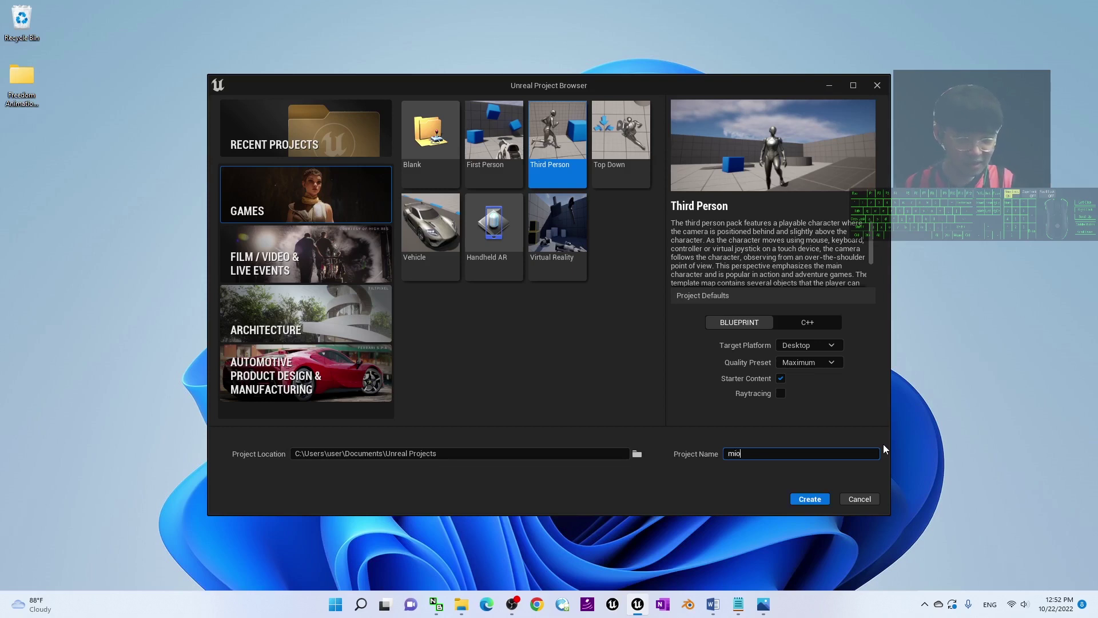
pyautogui.write('_demo0')
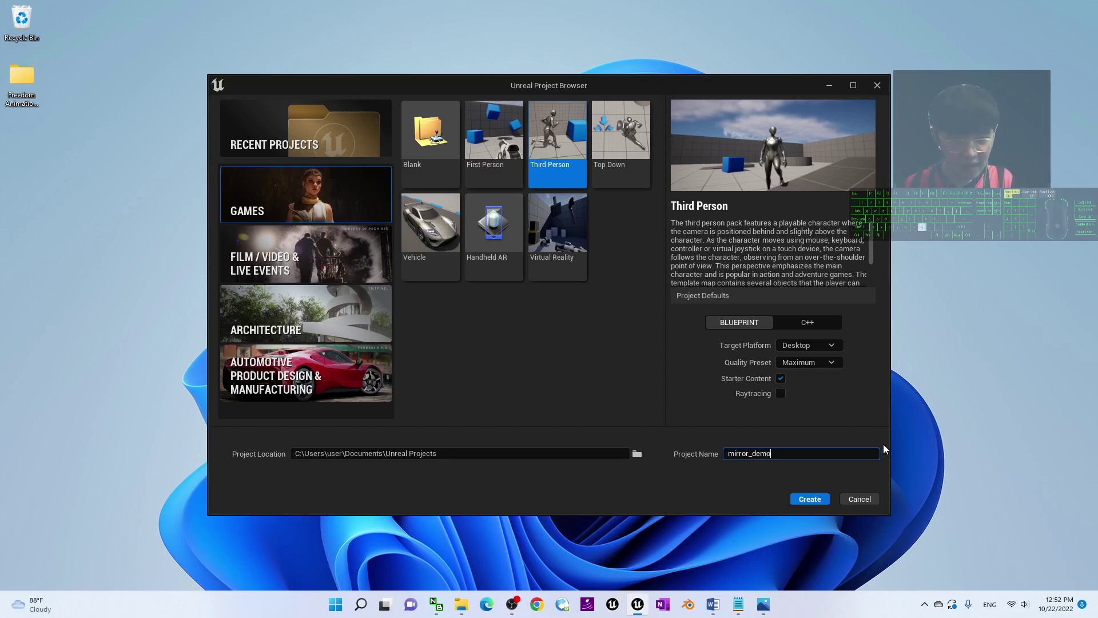
pyautogui.write('2')
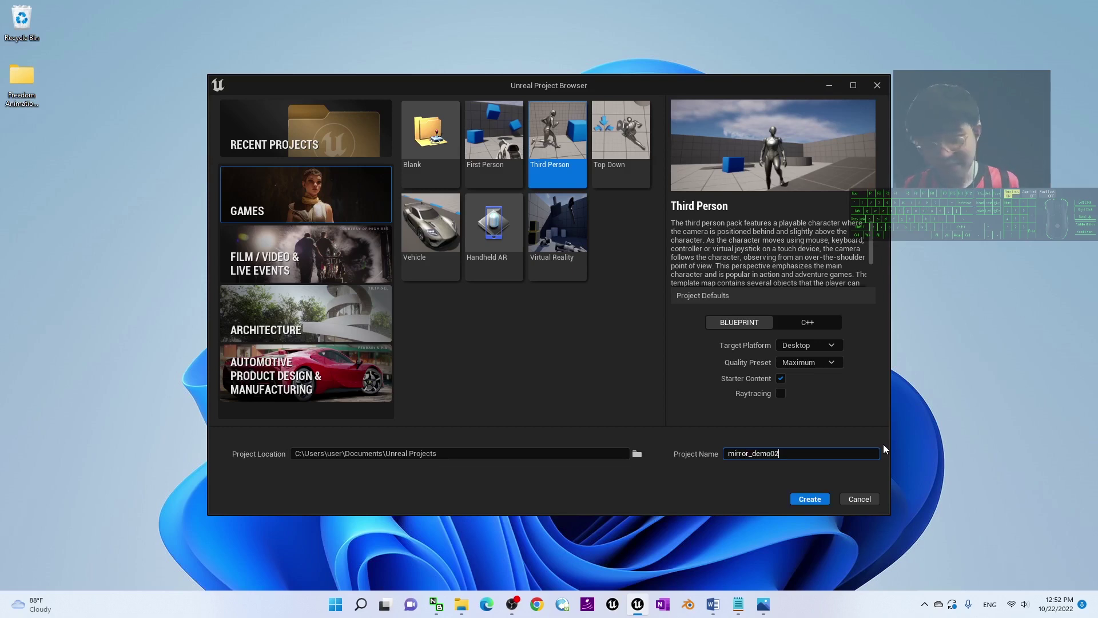
pyautogui.click(814, 500)
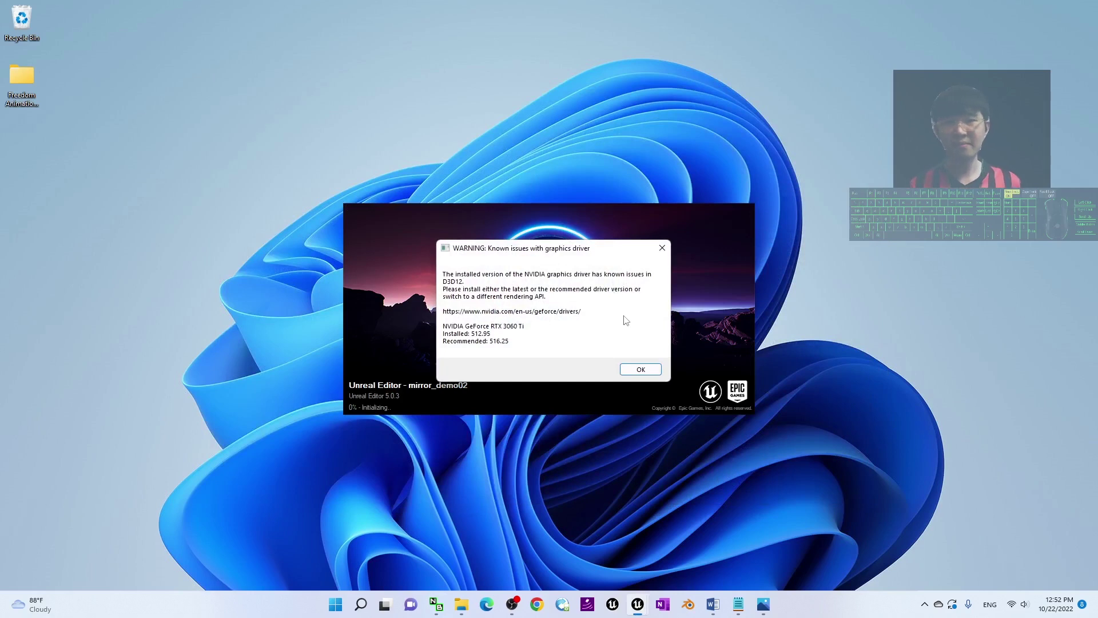
pyautogui.click(642, 371)
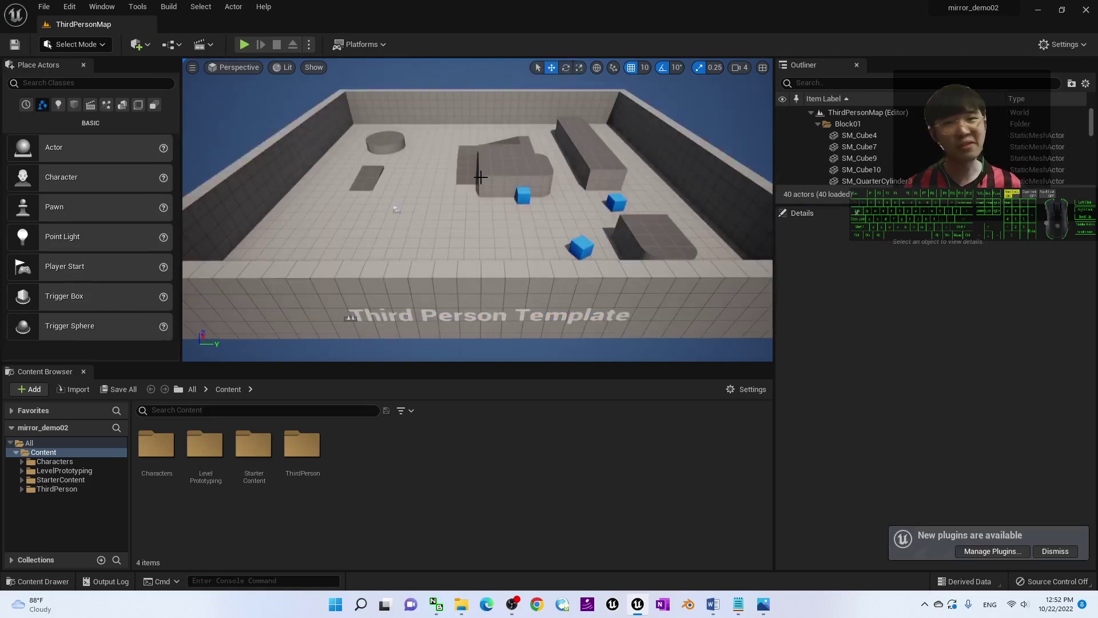
# Play the level, run the character around in all directions, and stop the play session.
pyautogui.click(246, 46)
pyautogui.press('w')
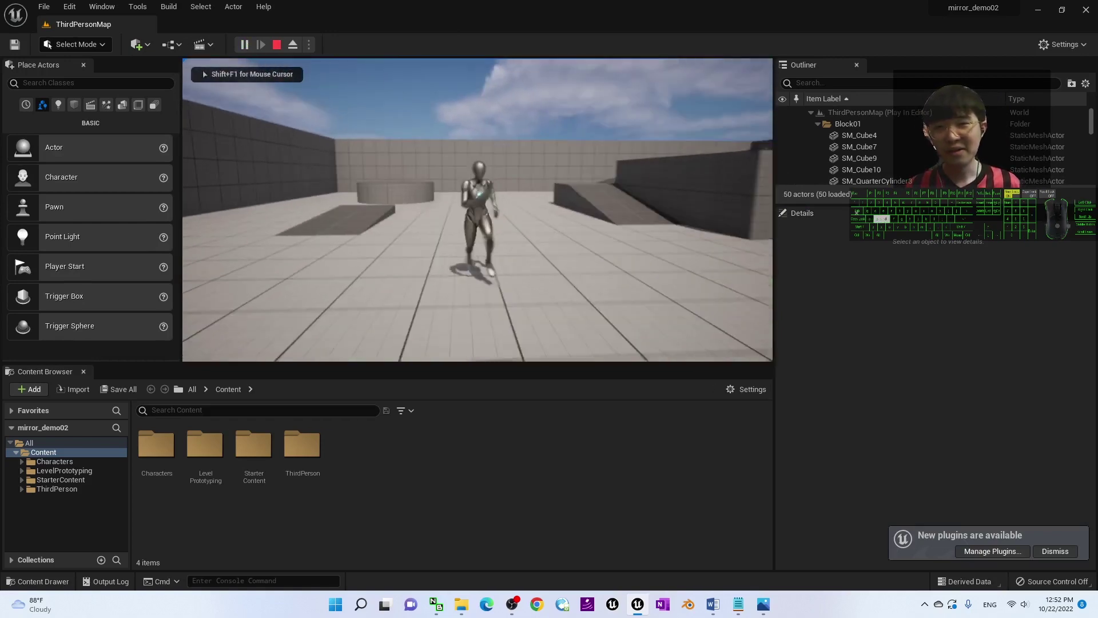
pyautogui.press('a')
pyautogui.press('d')
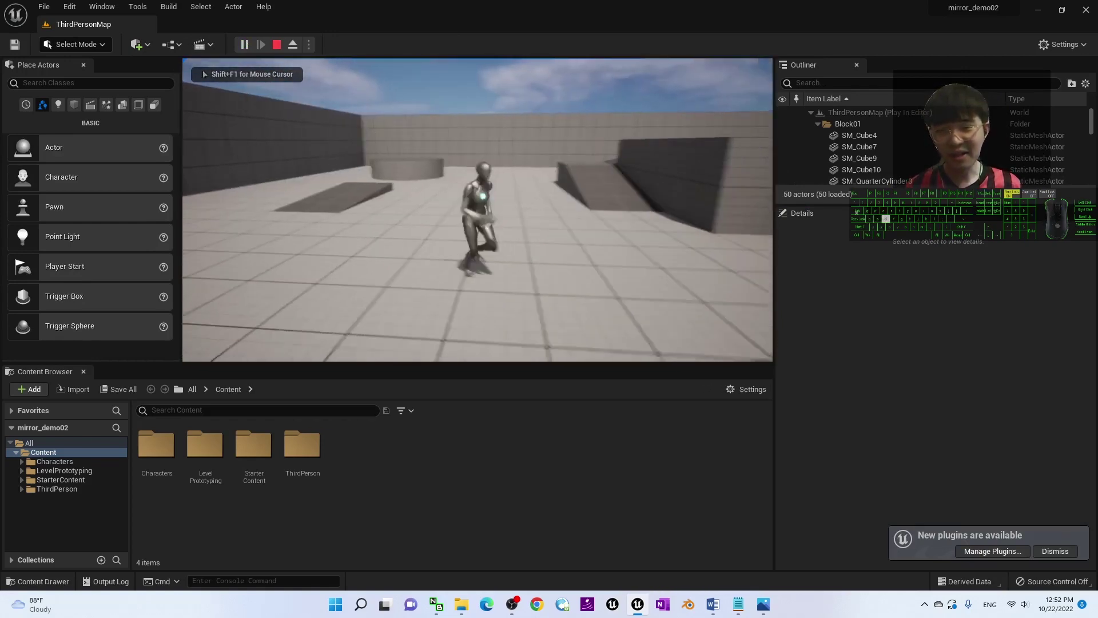
pyautogui.press('s')
pyautogui.press('a')
pyautogui.press('w')
pyautogui.press('s')
pyautogui.press('d')
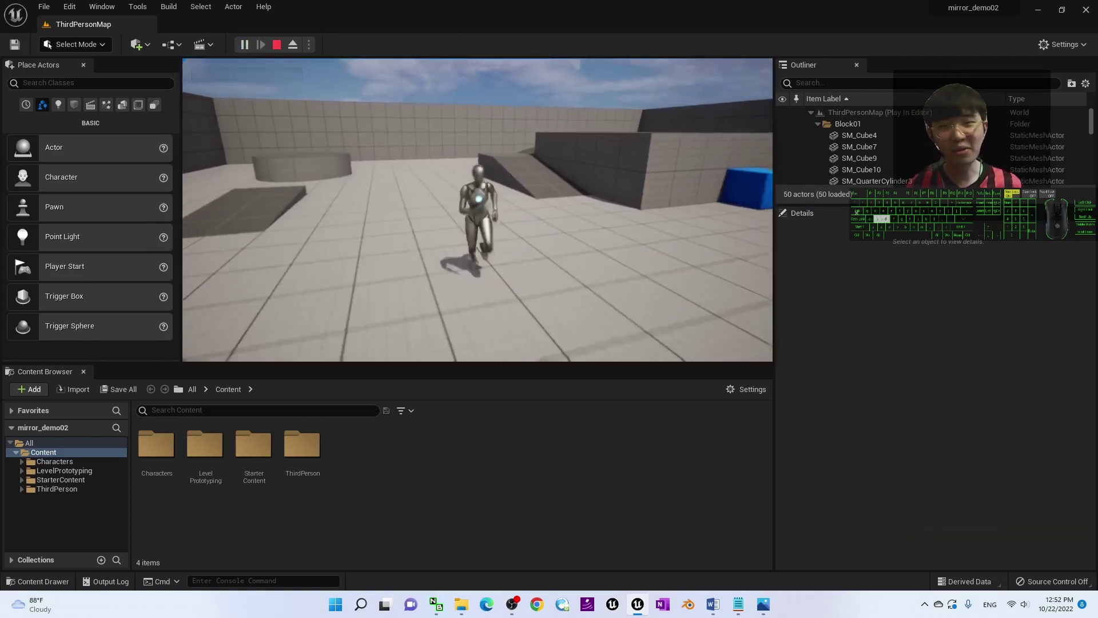
pyautogui.press('Escape')
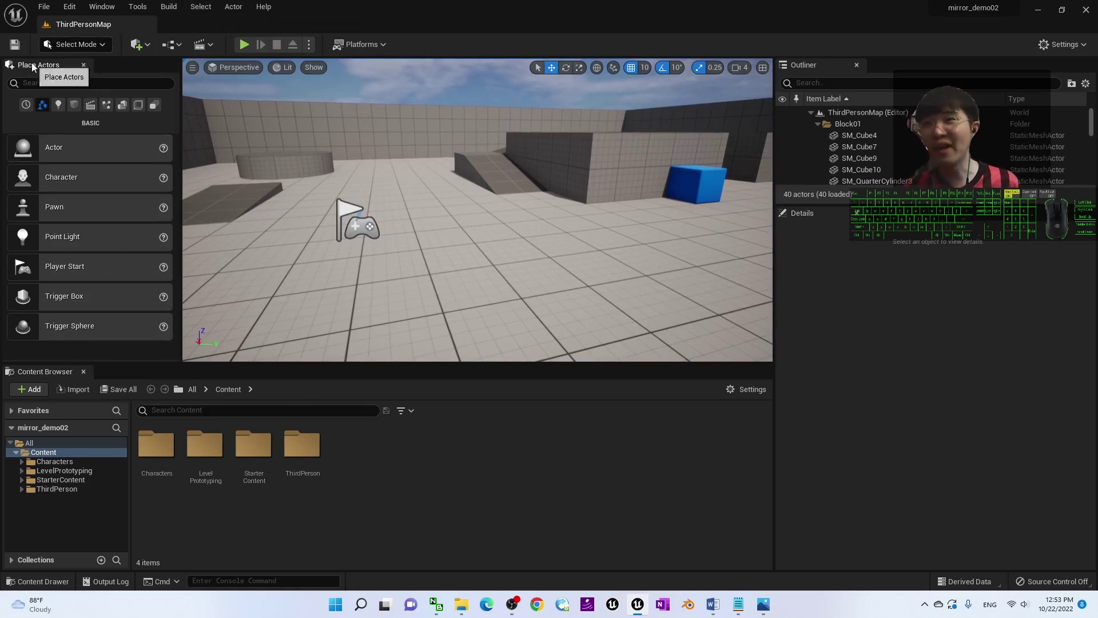
# Close the Place Actors panel and show it again.
pyautogui.click(100, 11)
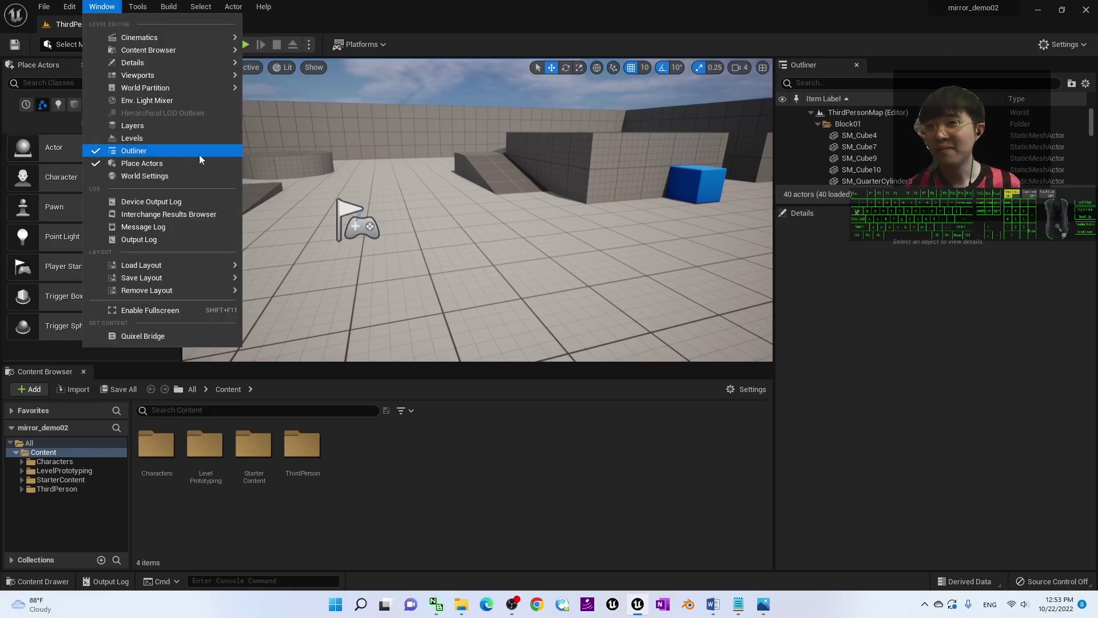
pyautogui.click(229, 163)
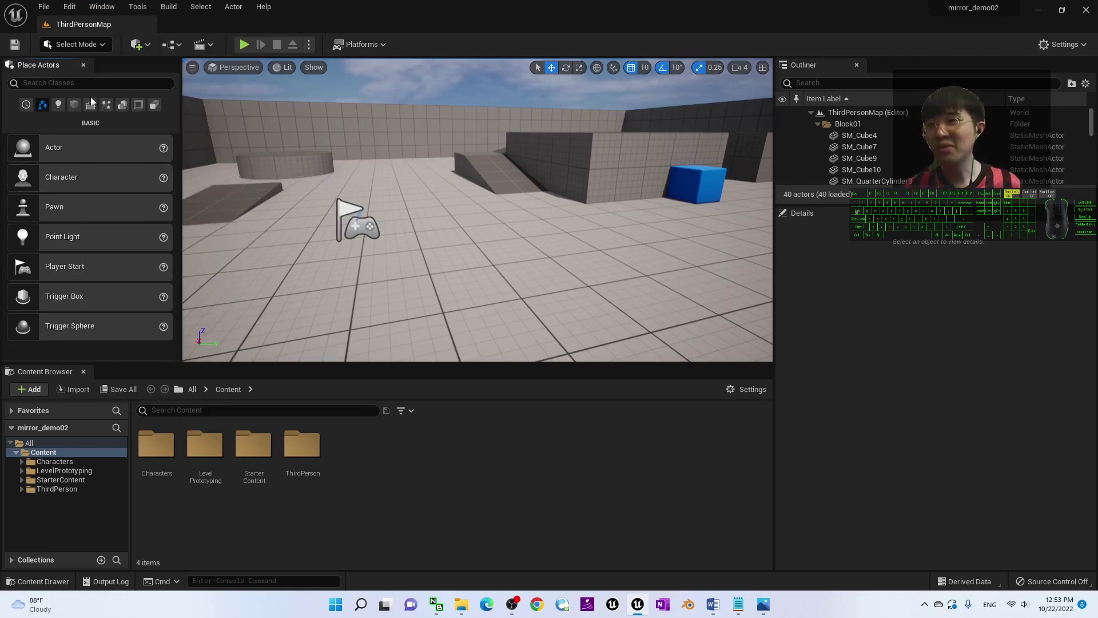
pyautogui.click(83, 65)
pyautogui.click(108, 10)
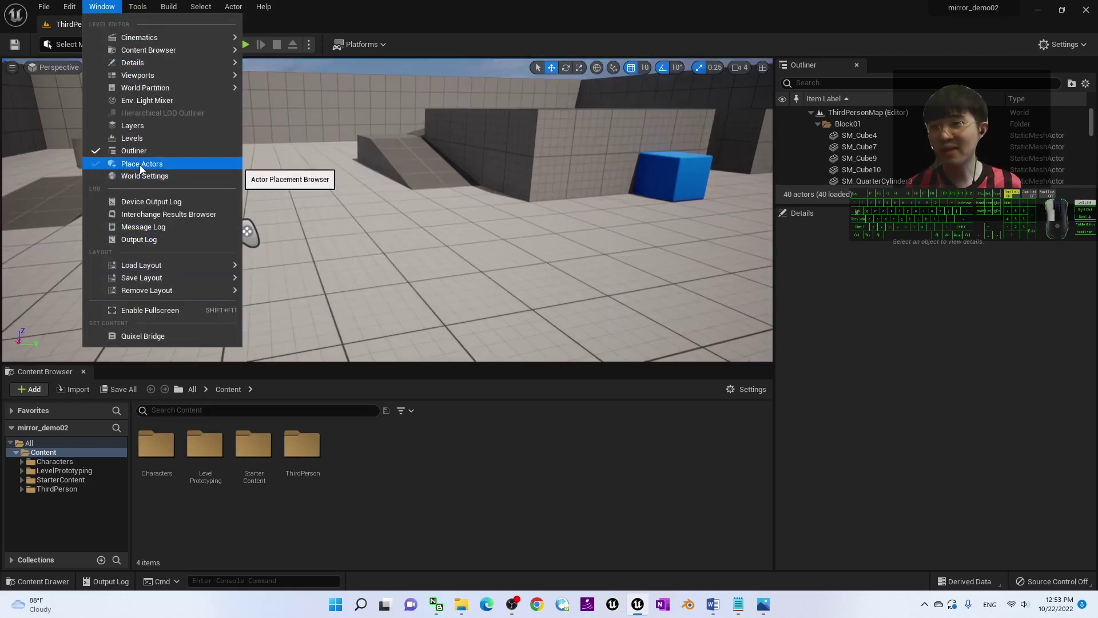
pyautogui.click(115, 164)
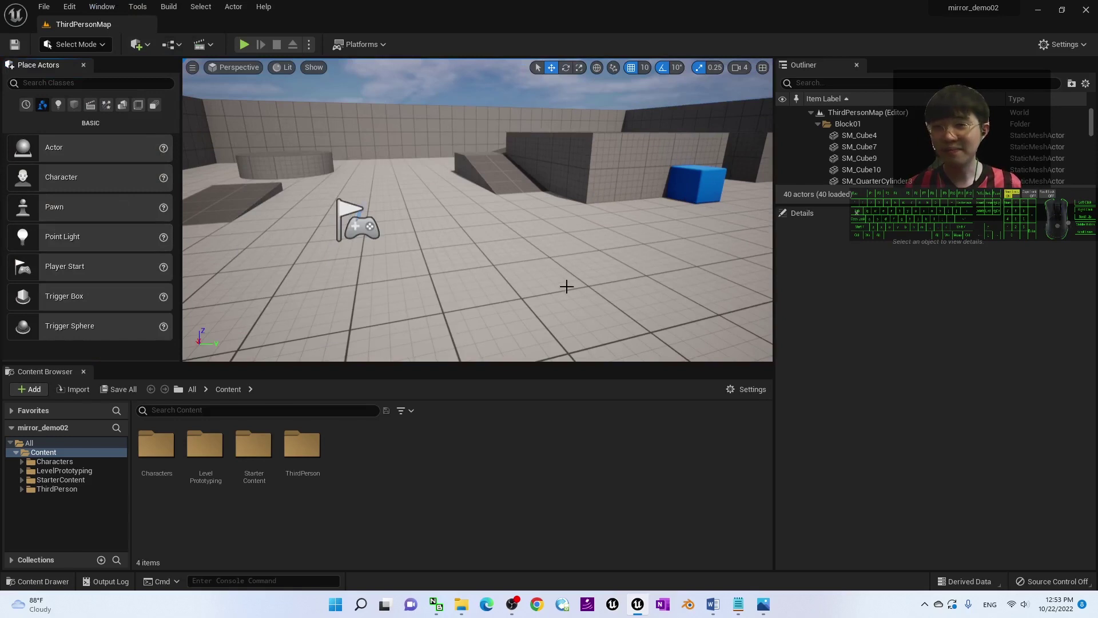
pyautogui.scroll(-5, 516, 273)
pyautogui.scroll(4, 522, 277)
pyautogui.moveTo(533, 283)
pyautogui.mouseDown(button='right')
pyautogui.moveTo(542, 289)
pyautogui.moveTo(538, 272)
pyautogui.mouseUp(button='right')
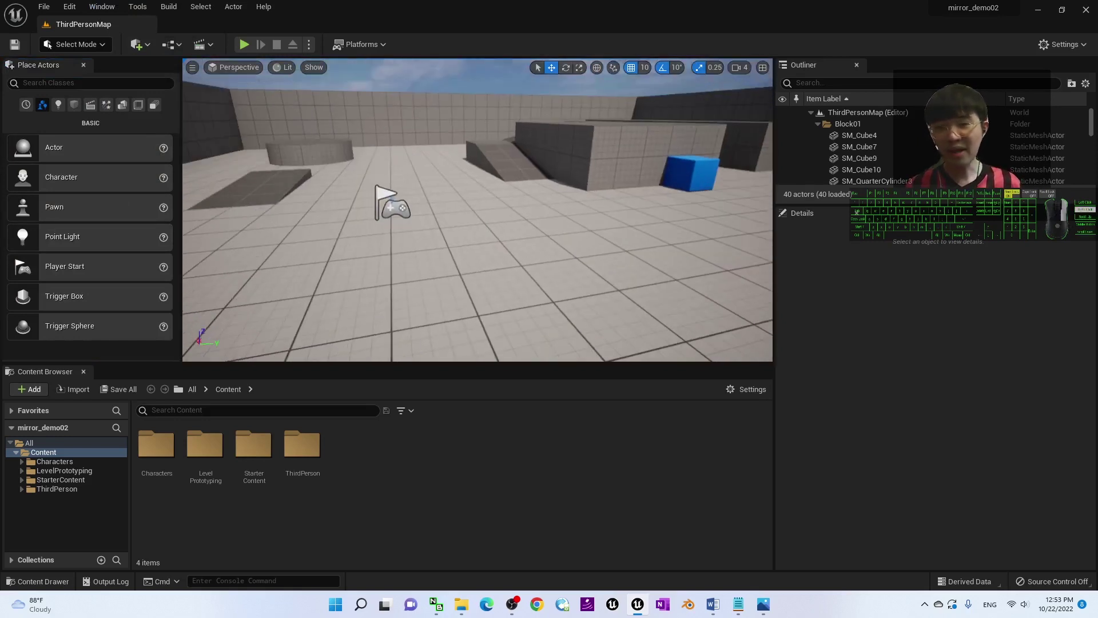
# Glance at notes.docx in Word, return to Unreal Editor, and open the project's Rendering settings in an enlarged window.
pyautogui.click(717, 608)
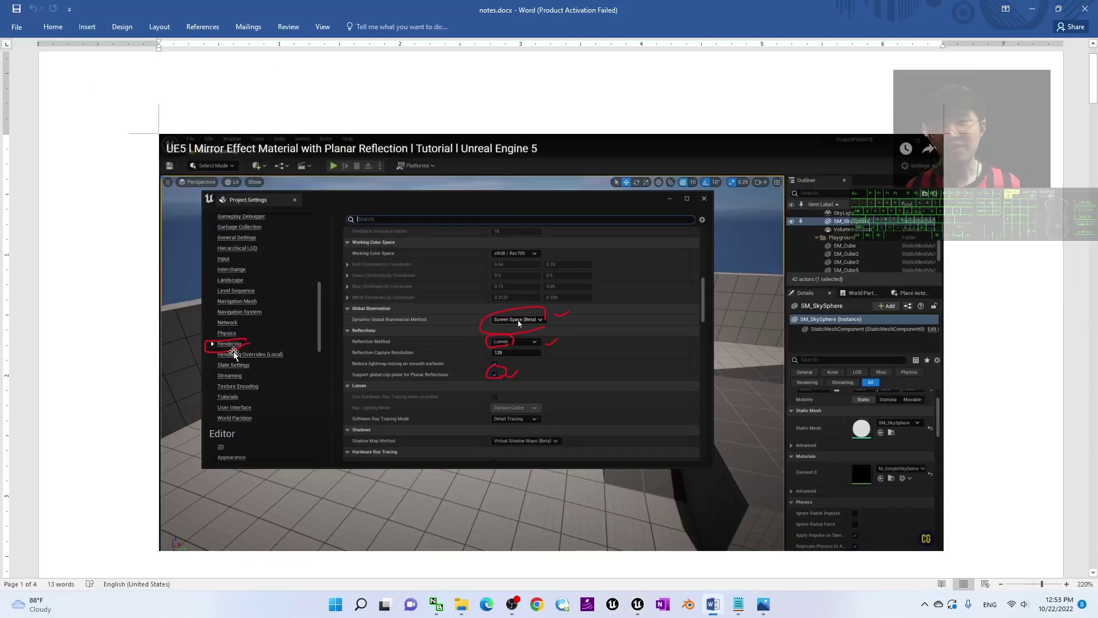
pyautogui.click(1033, 9)
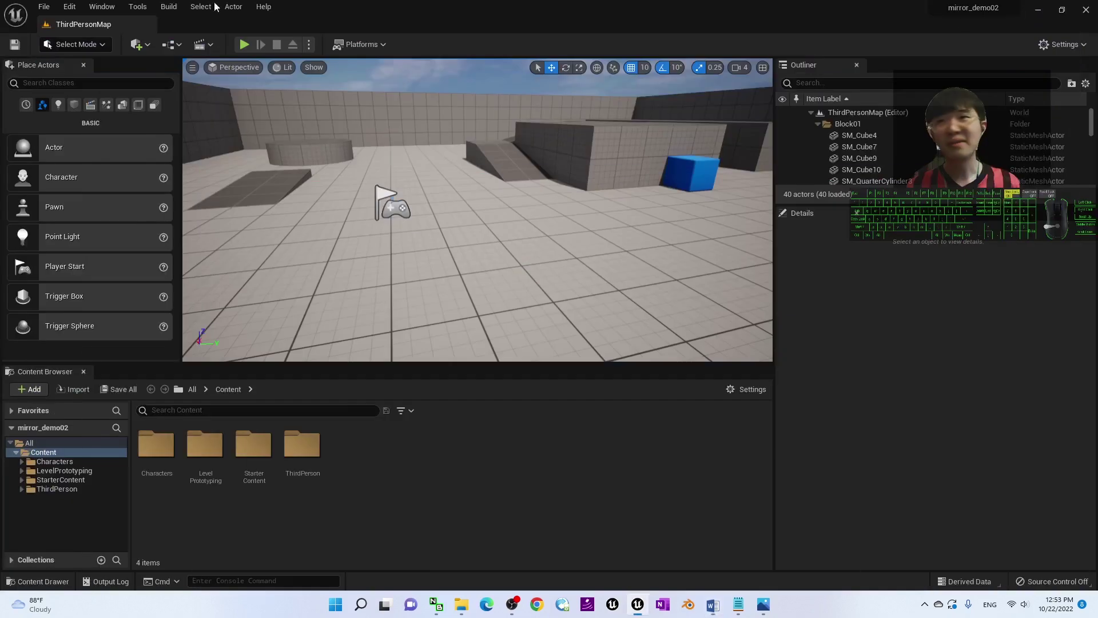
pyautogui.click(44, 6)
pyautogui.click(44, 6)
pyautogui.click(69, 5)
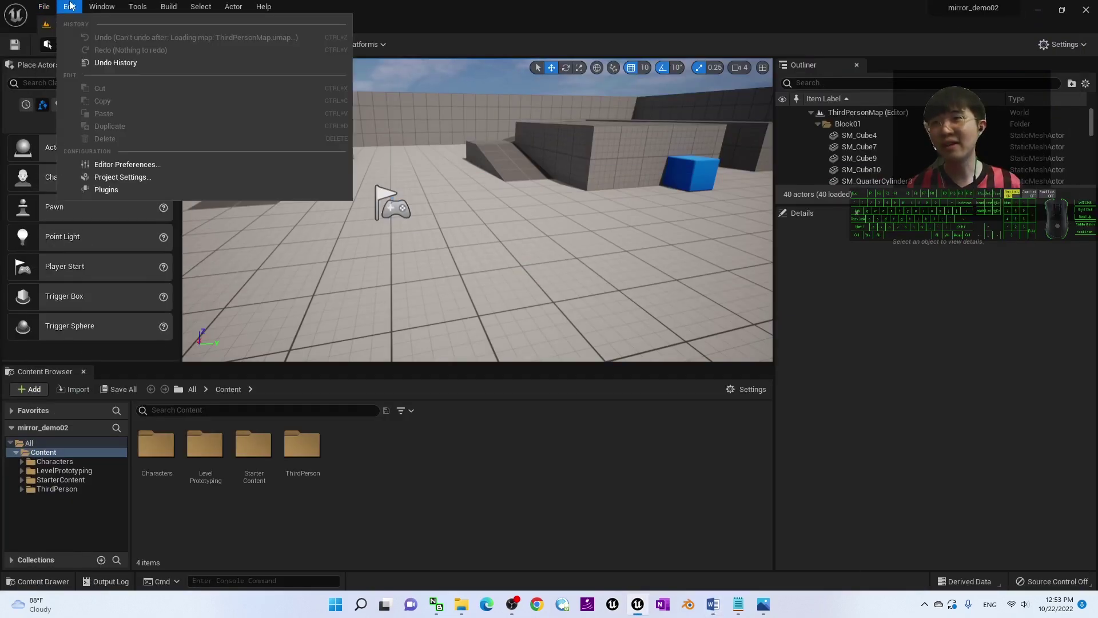
pyautogui.click(121, 181)
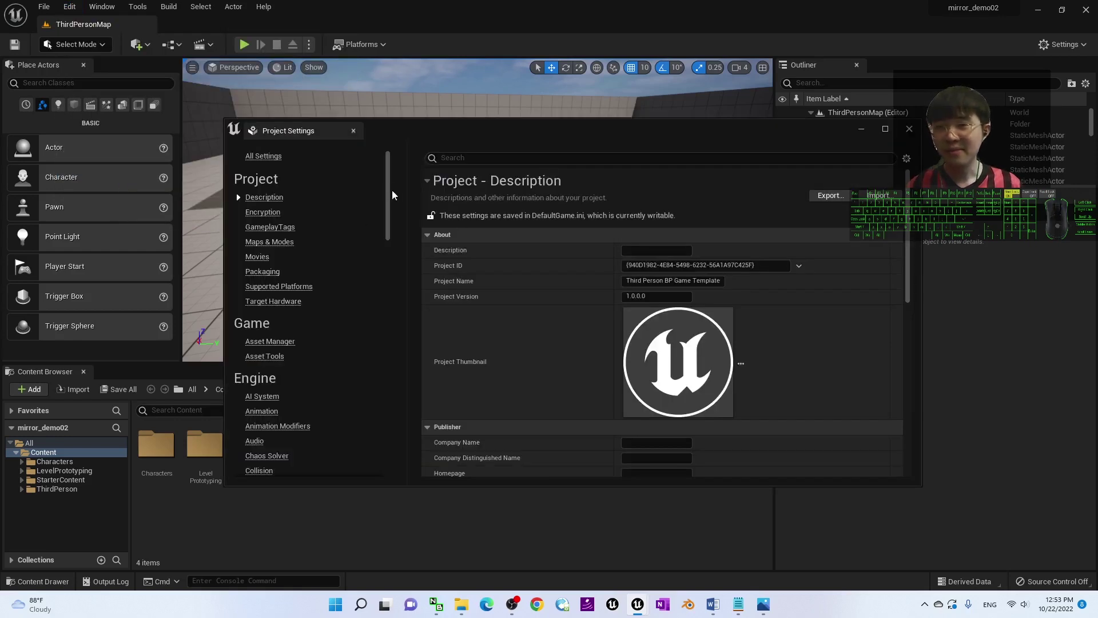
pyautogui.moveTo(387, 179); pyautogui.dragTo(386, 279)
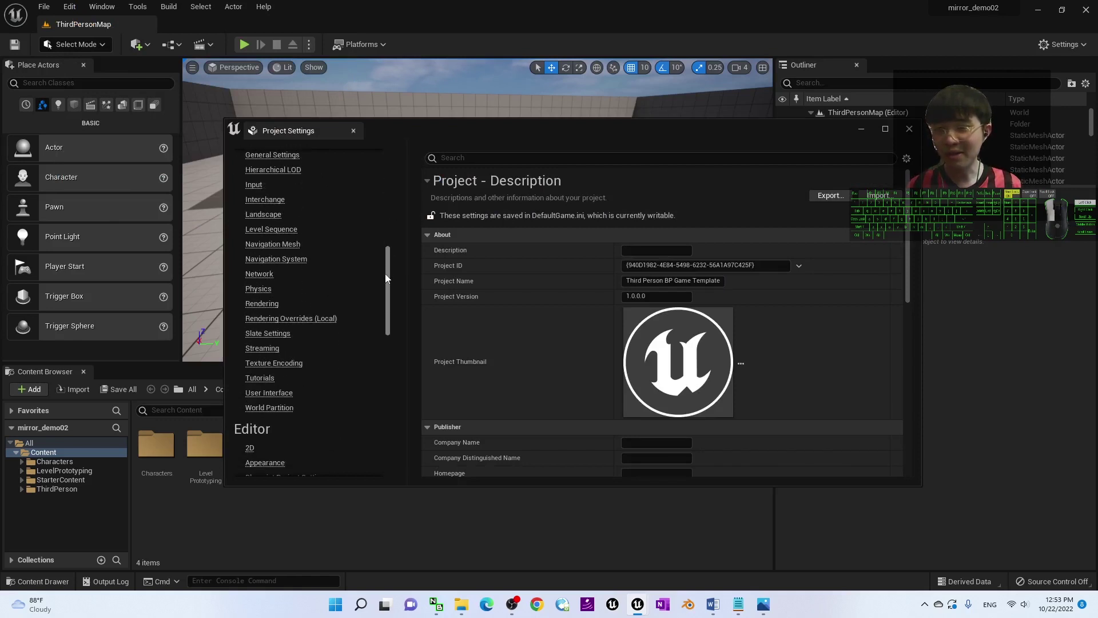
pyautogui.click(266, 304)
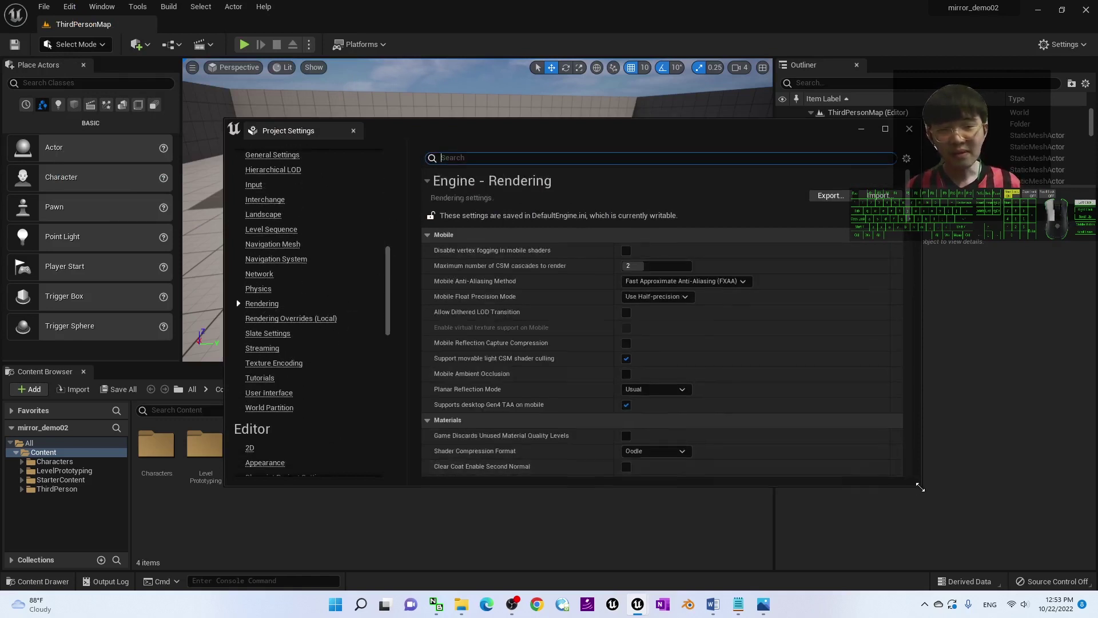
pyautogui.moveTo(920, 487); pyautogui.dragTo(934, 555)
pyautogui.moveTo(660, 134); pyautogui.dragTo(633, 101)
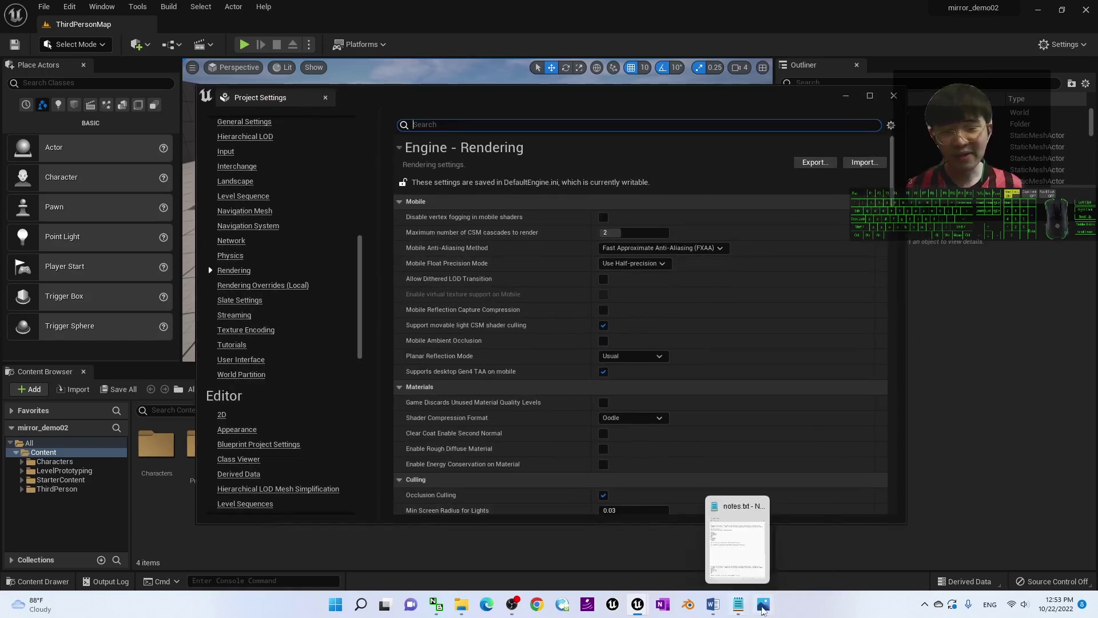
# Consult the enlarged settings reference in Word and set Dynamic Global Illumination Method to Screen Space (Beta) in Unreal's Project Settings.
pyautogui.click(712, 604)
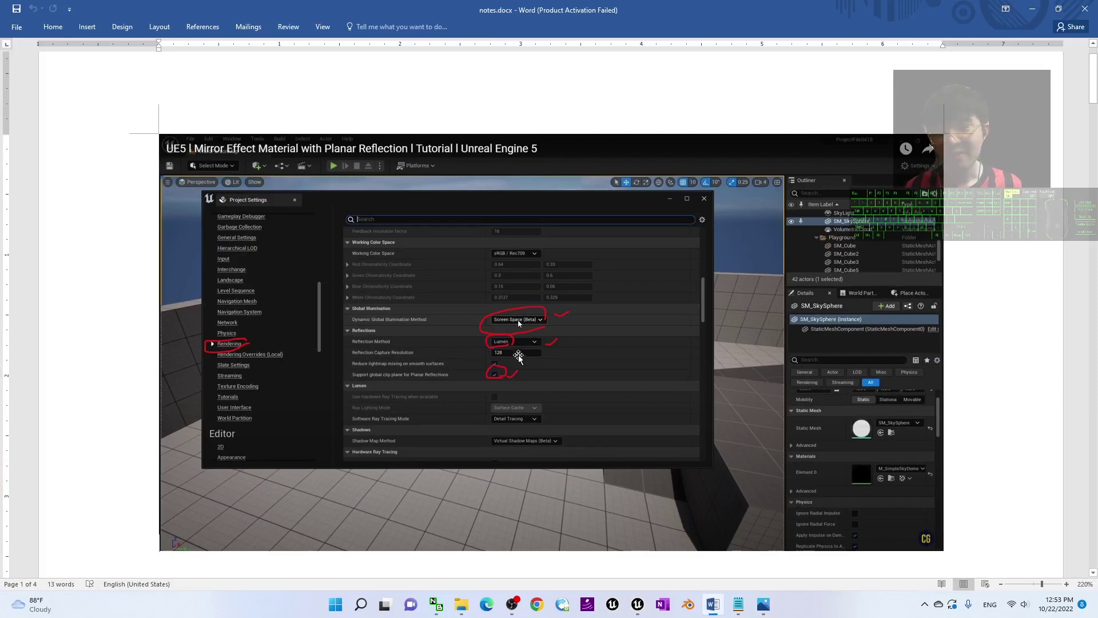
pyautogui.keyDown('ctrl'); pyautogui.scroll(3, 516, 349); pyautogui.keyUp('ctrl')
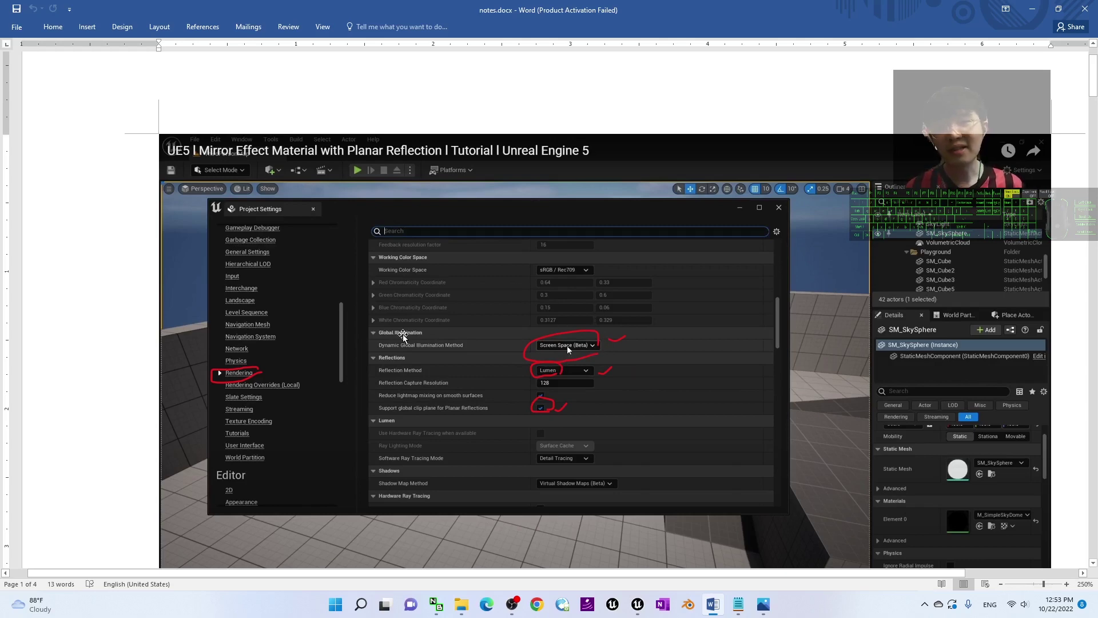
pyautogui.moveTo(639, 609)
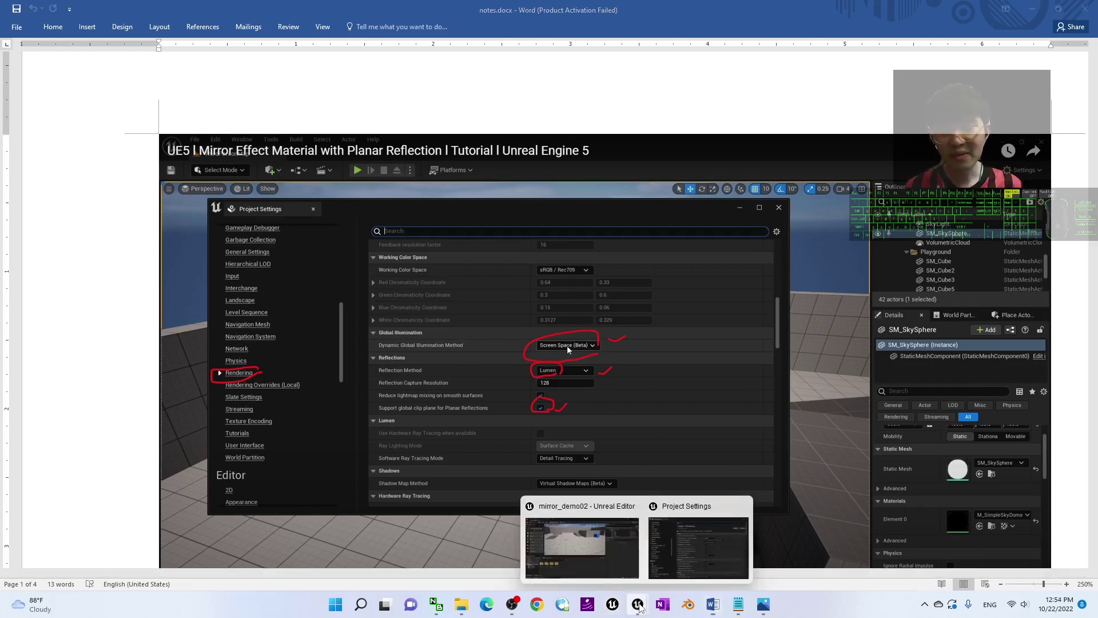
pyautogui.click(710, 535)
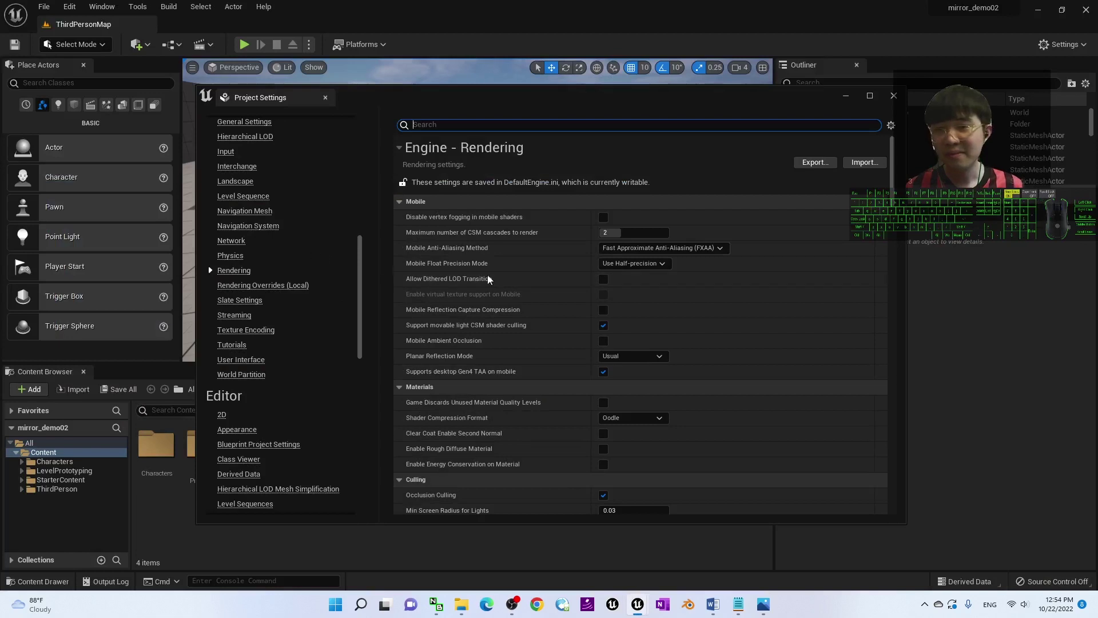
pyautogui.moveTo(892, 173); pyautogui.dragTo(888, 244)
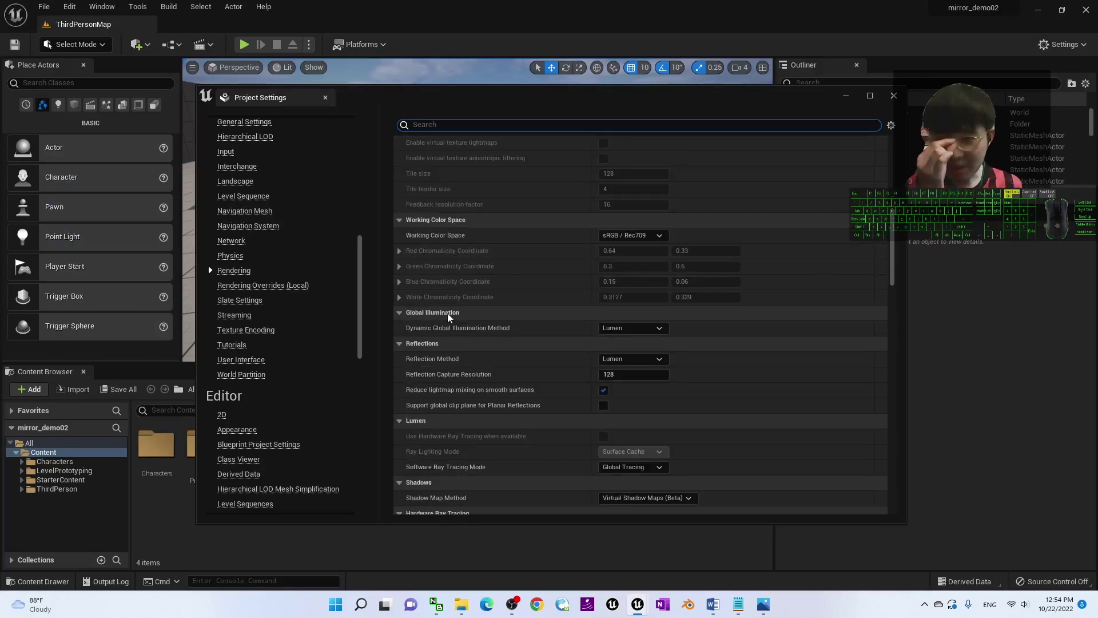
pyautogui.click(616, 329)
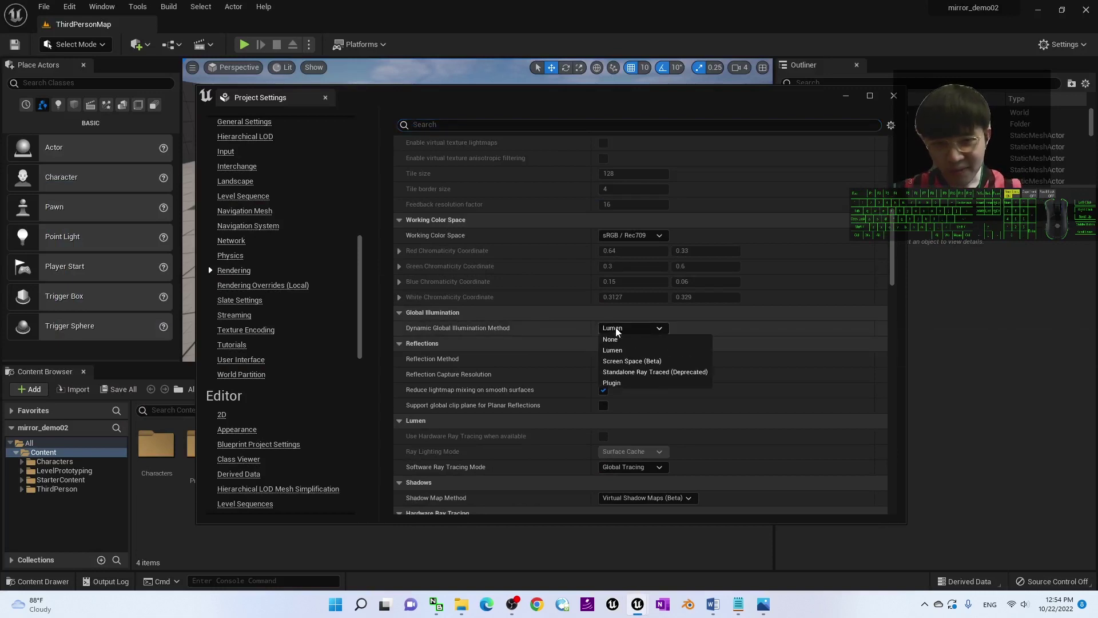
pyautogui.click(635, 361)
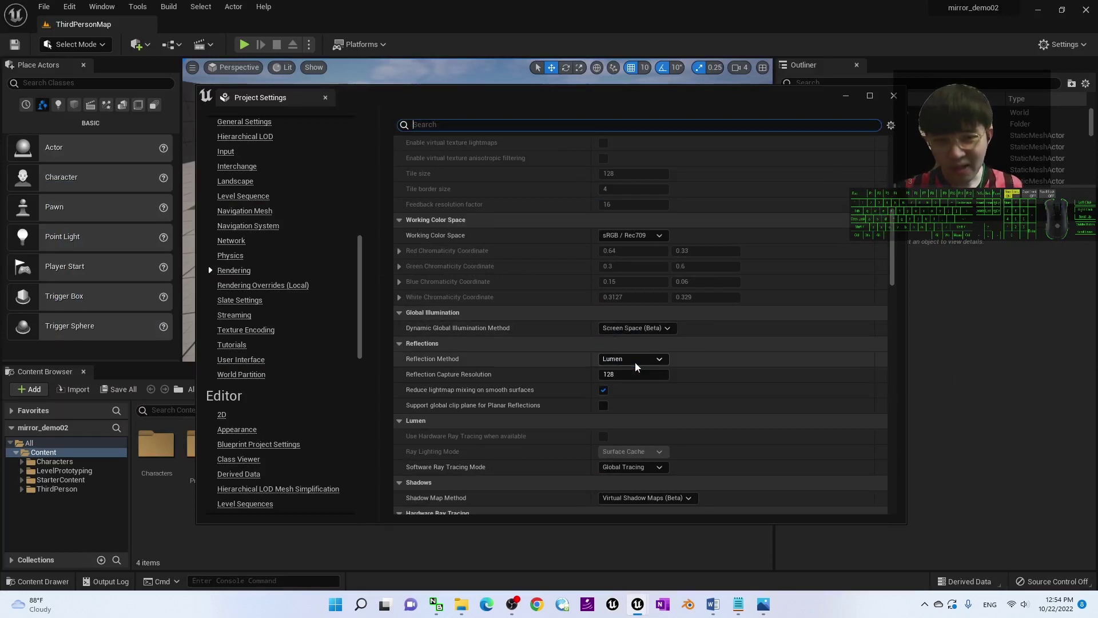
# Recheck the Word notes, enable Support global clip plane for Planar Reflections in Unreal's Project Settings, and keep Reflection Method on Lumen.
pyautogui.click(712, 605)
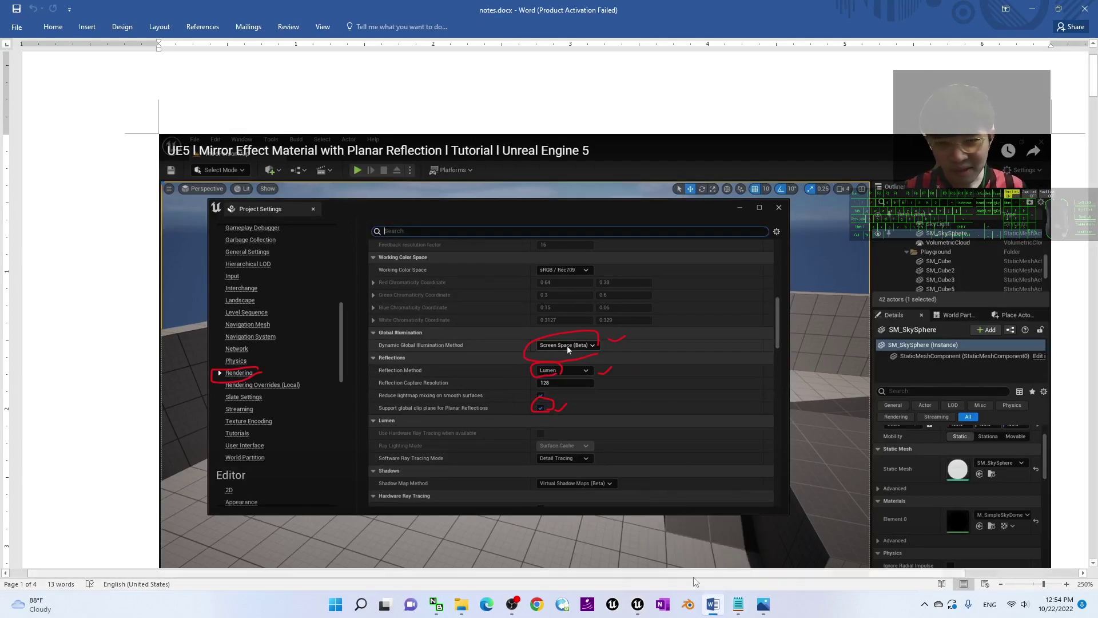
pyautogui.moveTo(638, 605)
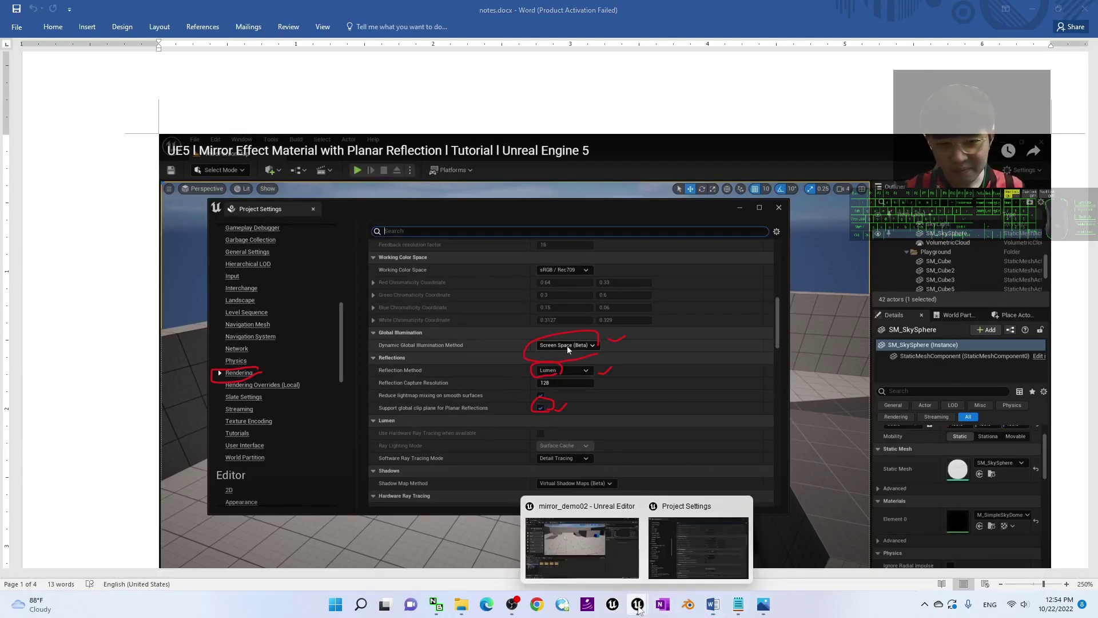
pyautogui.click(699, 526)
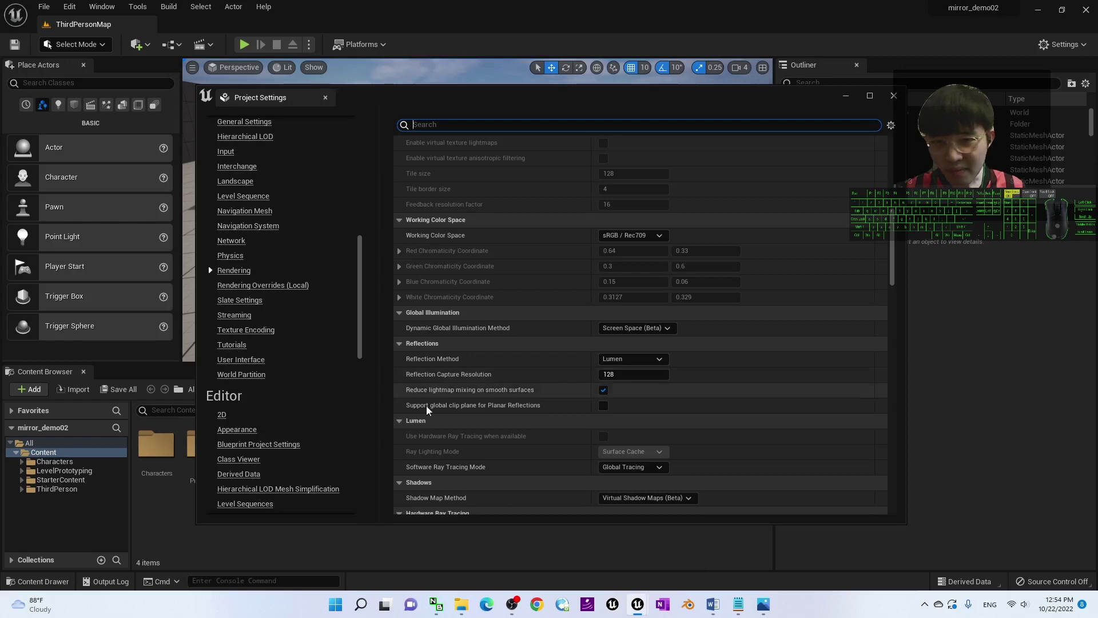
pyautogui.click(603, 405)
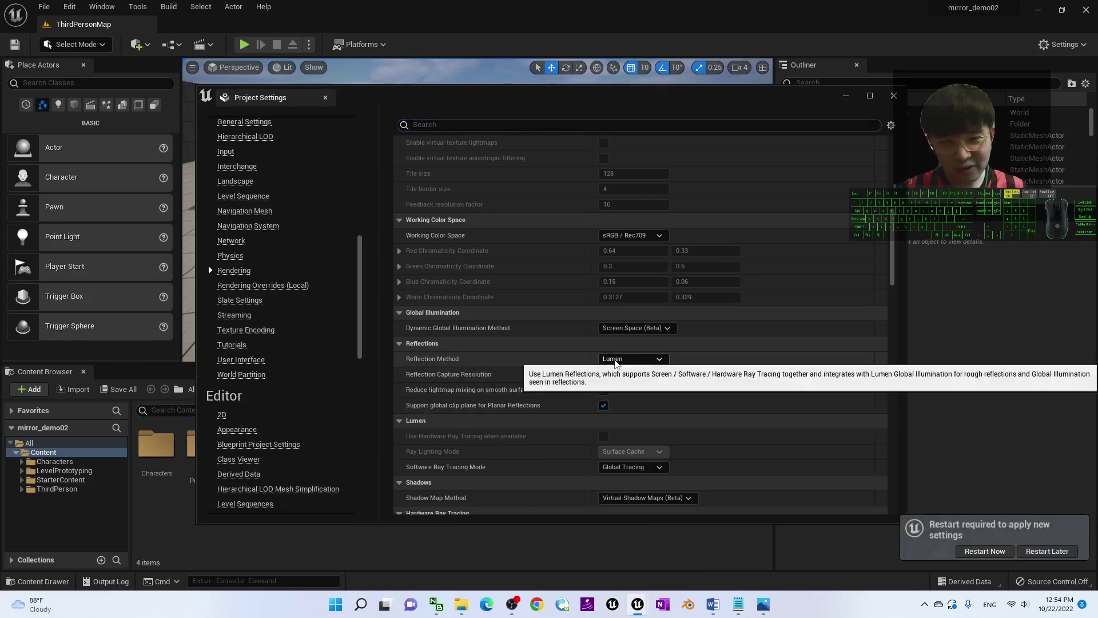
pyautogui.click(661, 360)
pyautogui.click(661, 361)
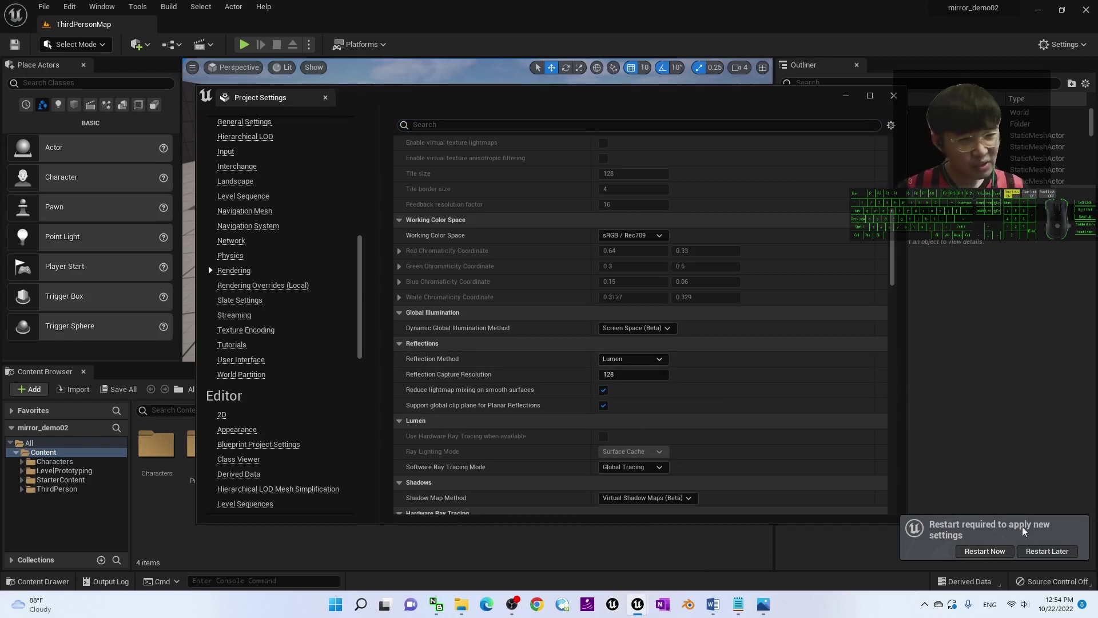
# Restart the editor to apply the new rendering settings, dismissing the graphics driver warning and minimizing Word.
pyautogui.click(992, 550)
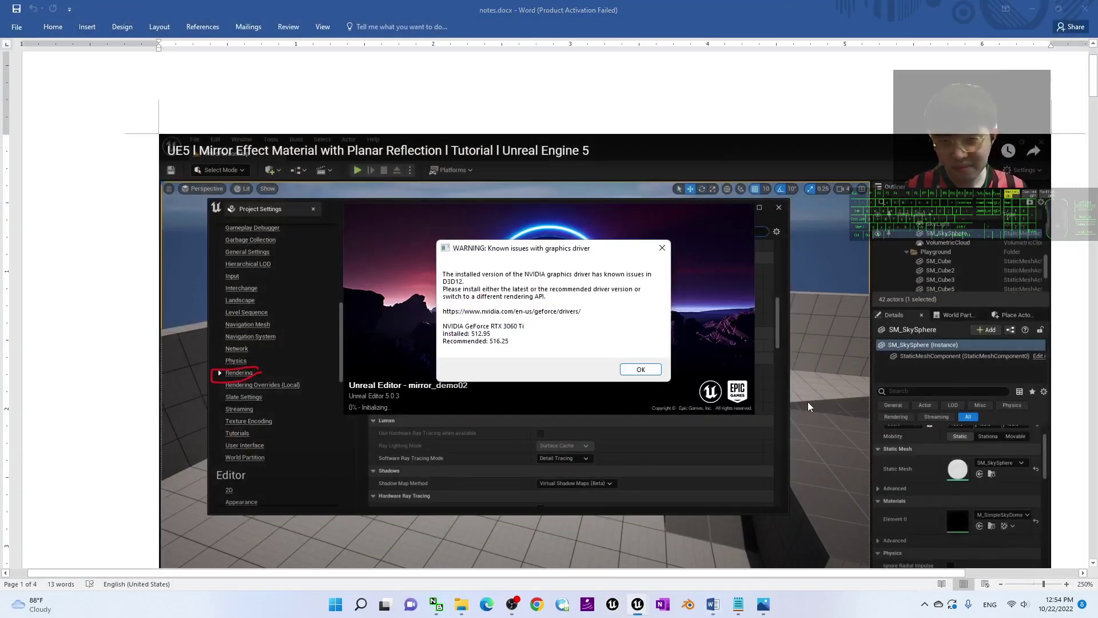
pyautogui.click(639, 370)
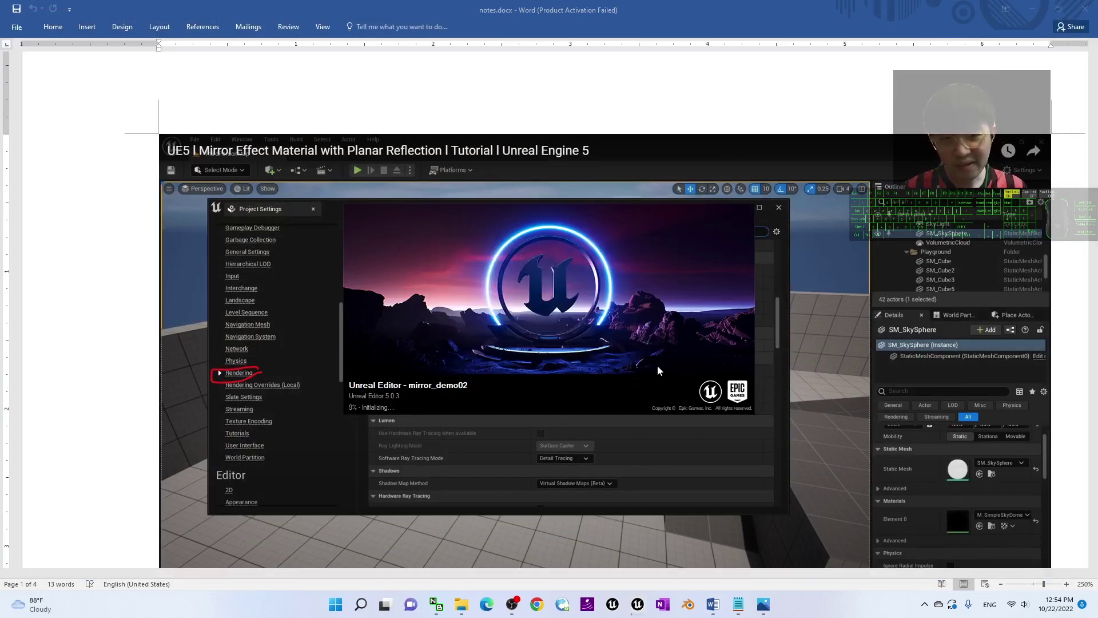
pyautogui.click(1033, 9)
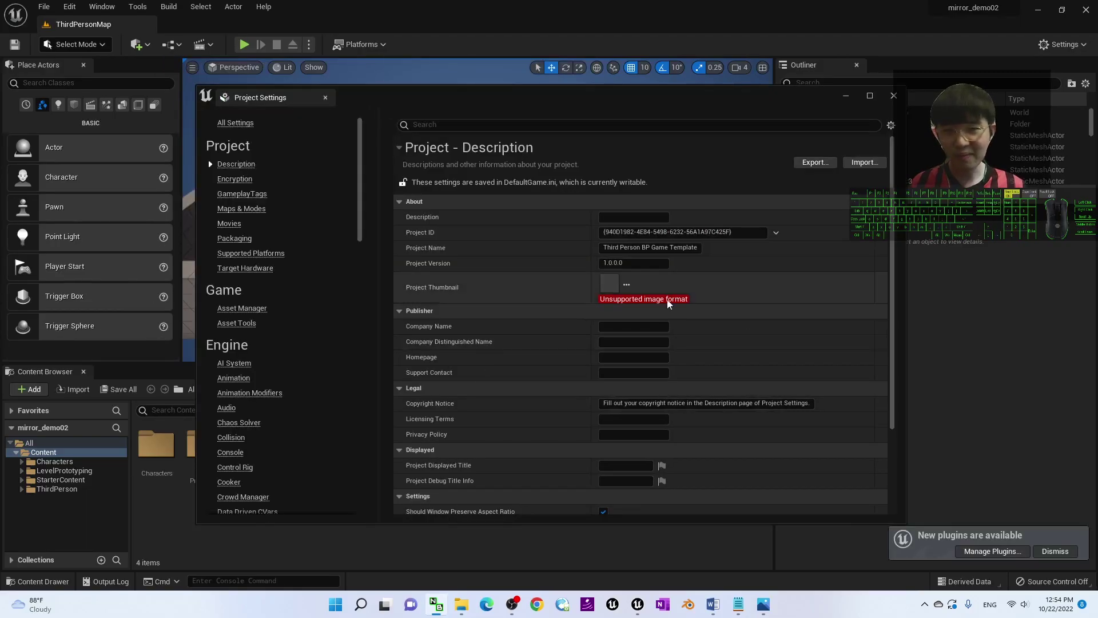
# Consult the motion blur notes in Word, disable Motion Blur in Unreal's Project Settings by searching for "motion", and close the settings.
pyautogui.moveTo(771, 598)
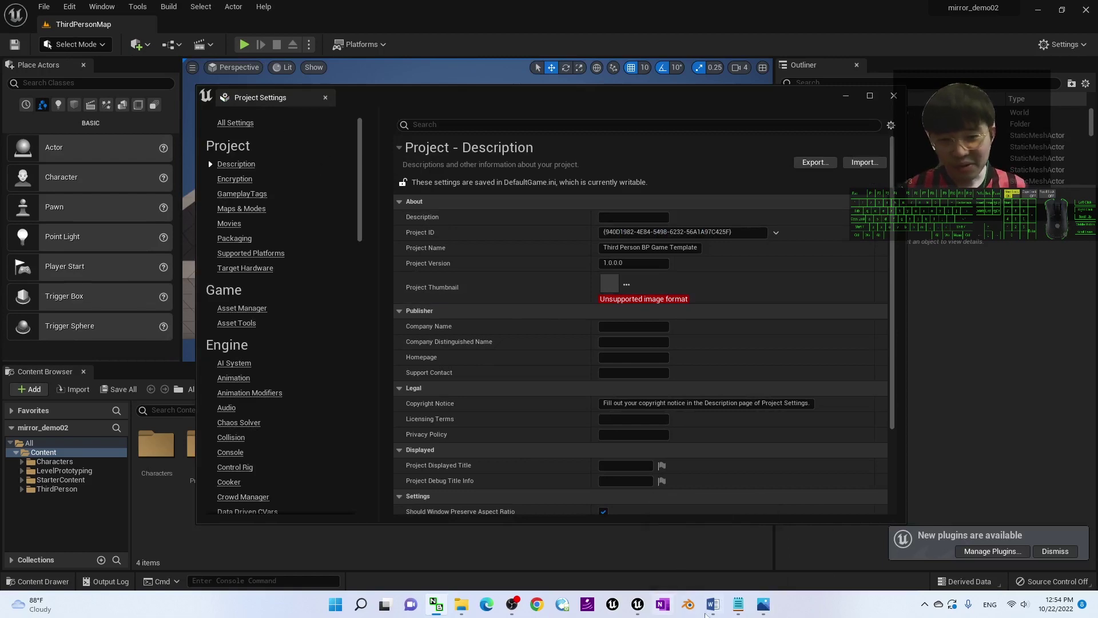
pyautogui.click(712, 604)
pyautogui.scroll(-5, 663, 525)
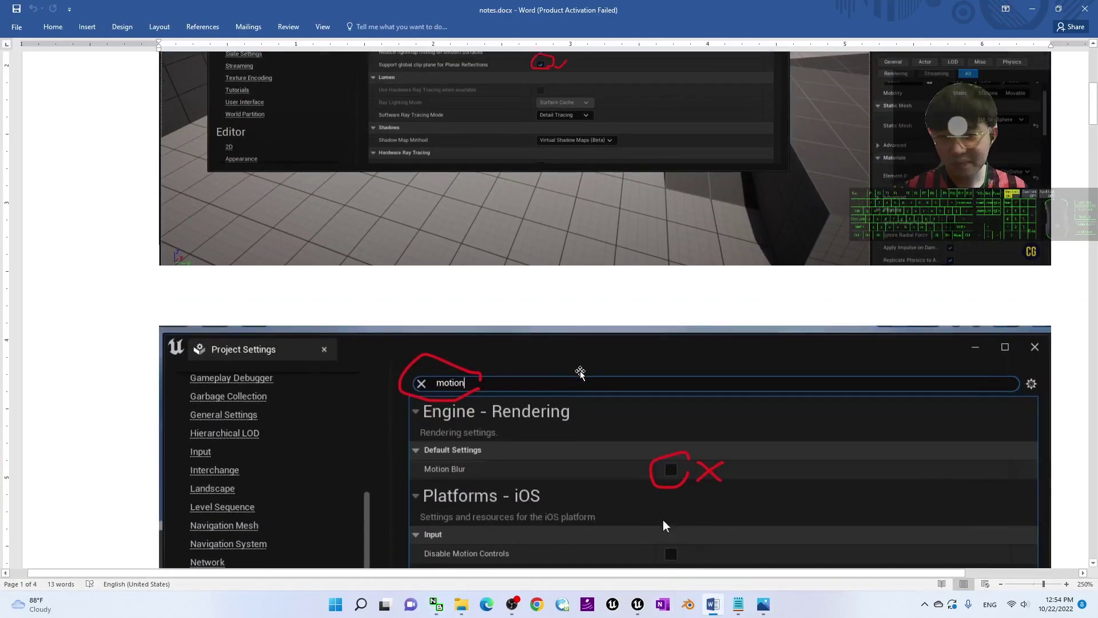
pyautogui.scroll(-4, 580, 372)
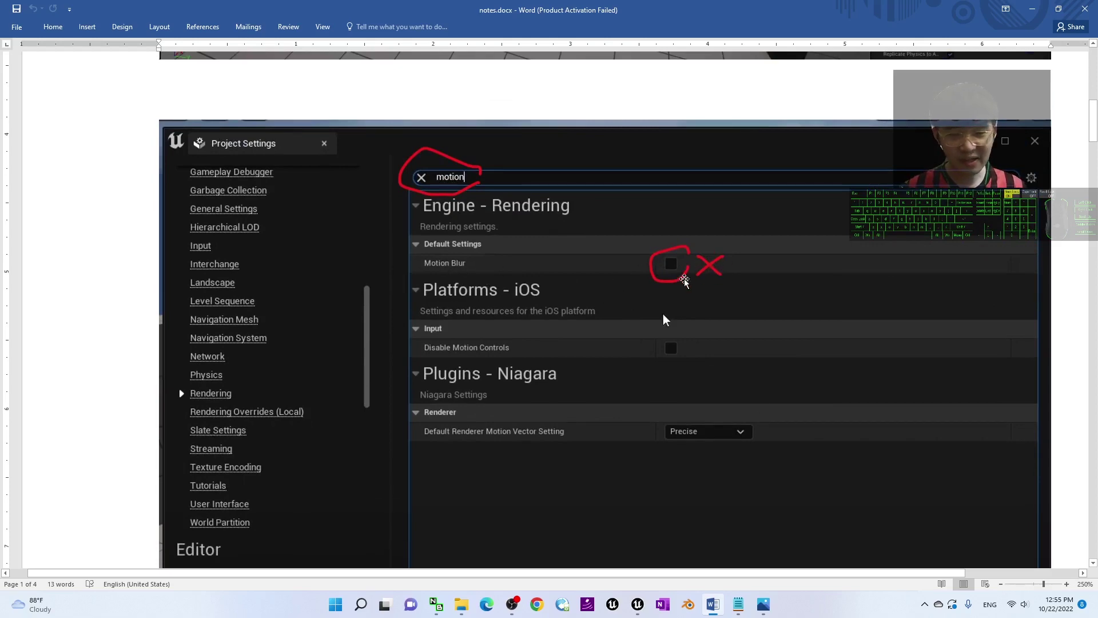
pyautogui.moveTo(638, 604)
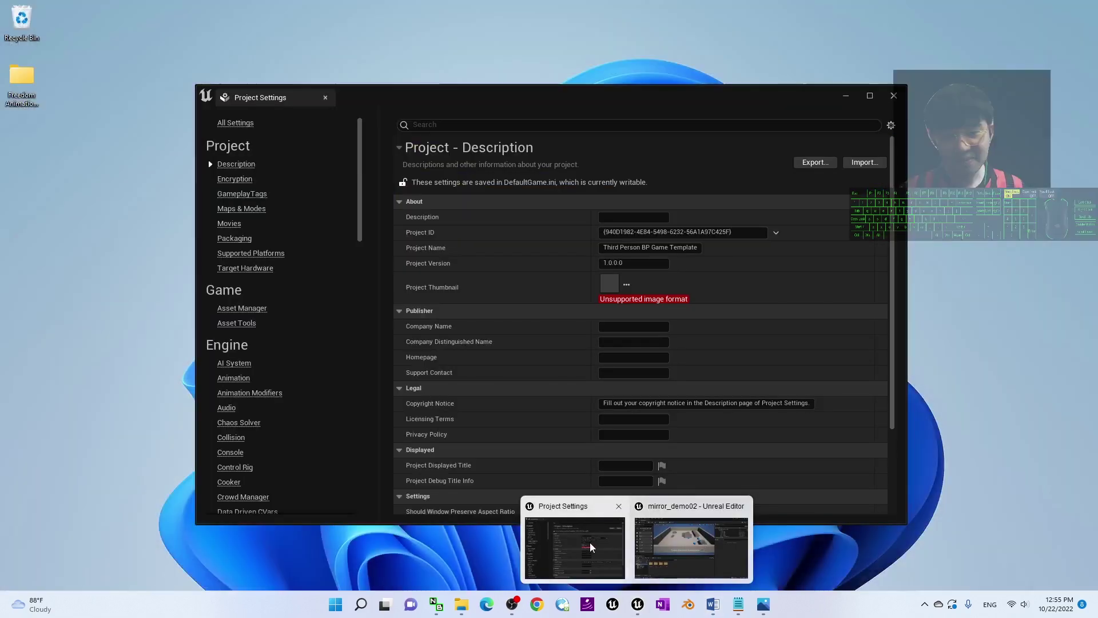
pyautogui.click(592, 547)
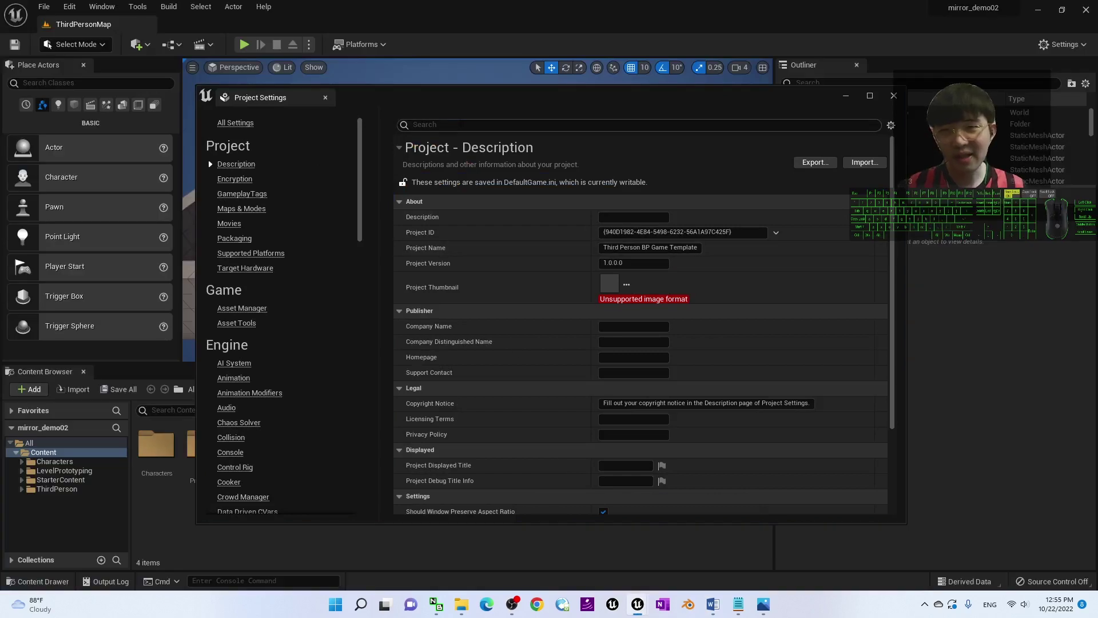
pyautogui.write('motion')
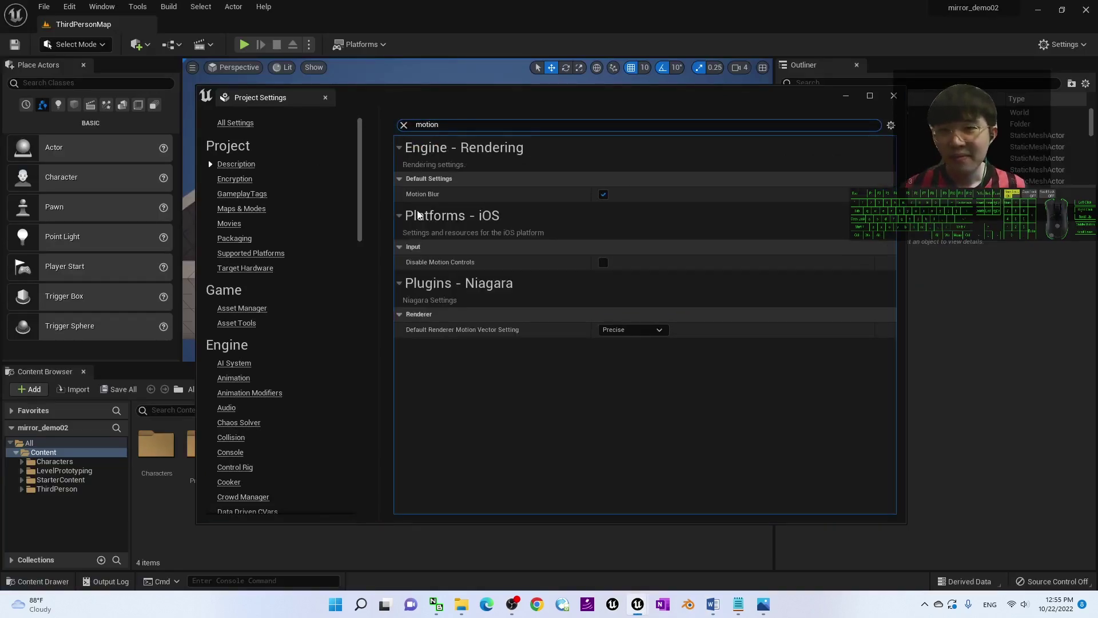
pyautogui.click(604, 196)
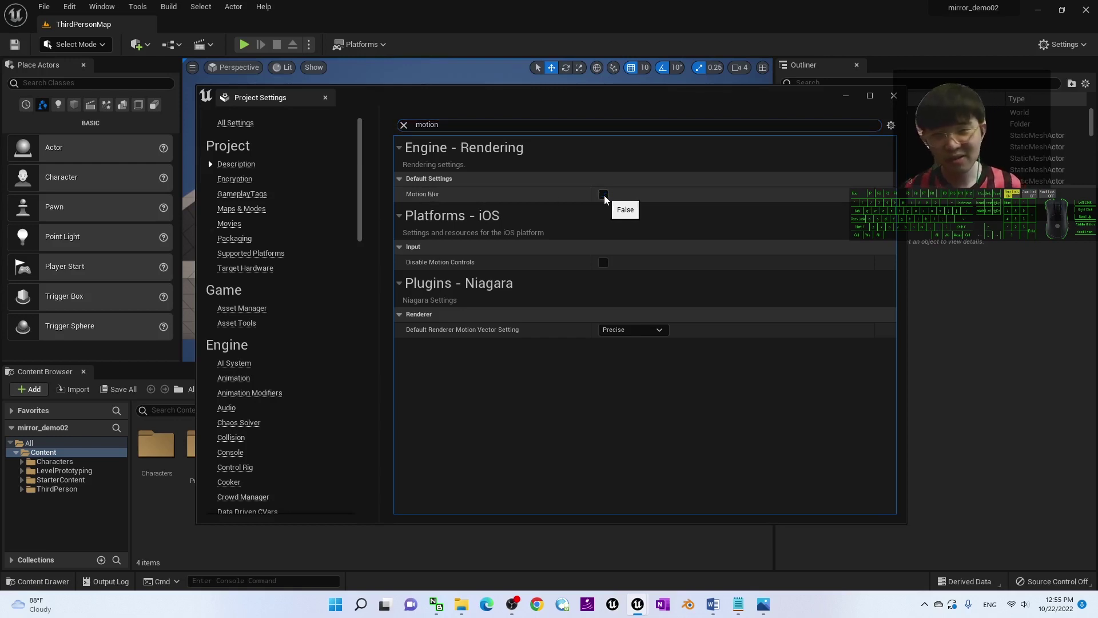
pyautogui.click(893, 96)
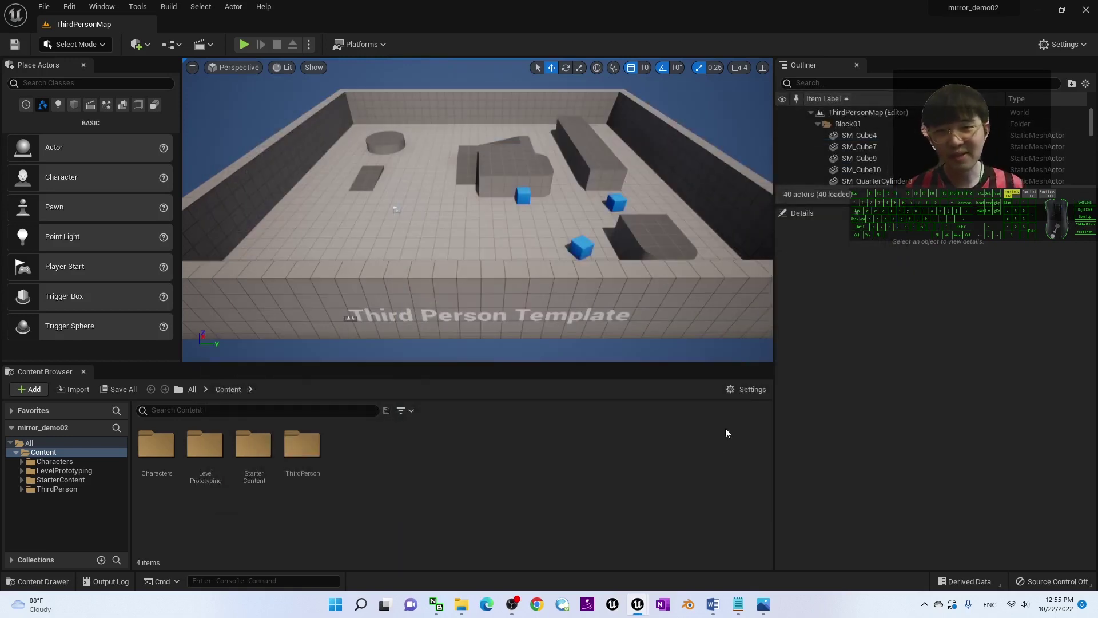
# Examine the Create a Material section of notes.docx in Word for the required Forward Shading options, then return to Unreal Editor.
pyautogui.click(719, 608)
pyautogui.scroll(-12, 655, 381)
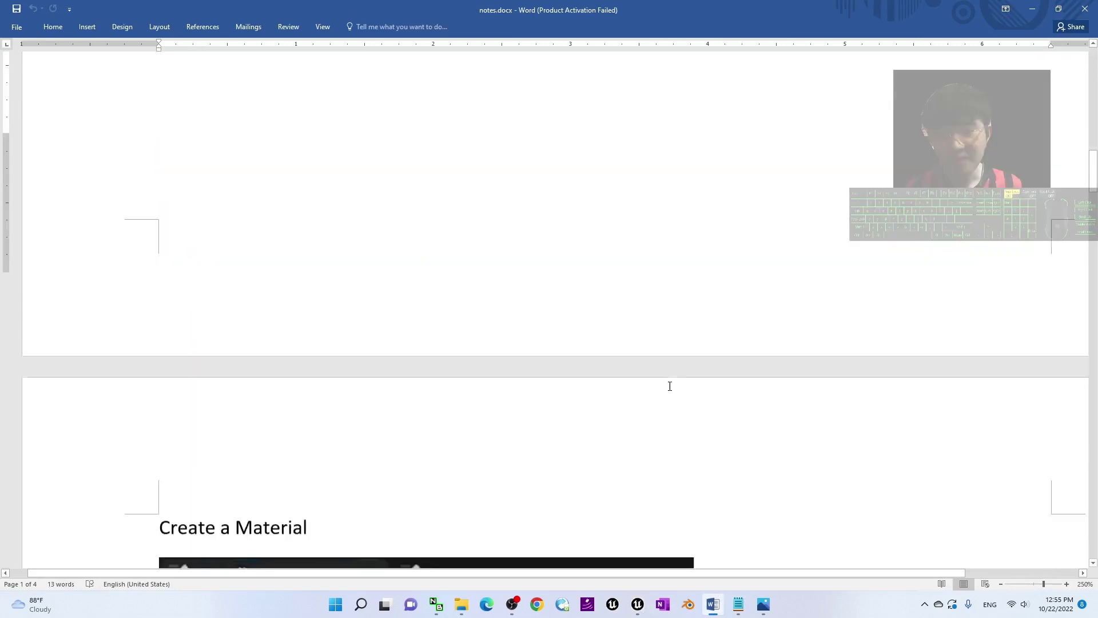
pyautogui.scroll(-3, 309, 235)
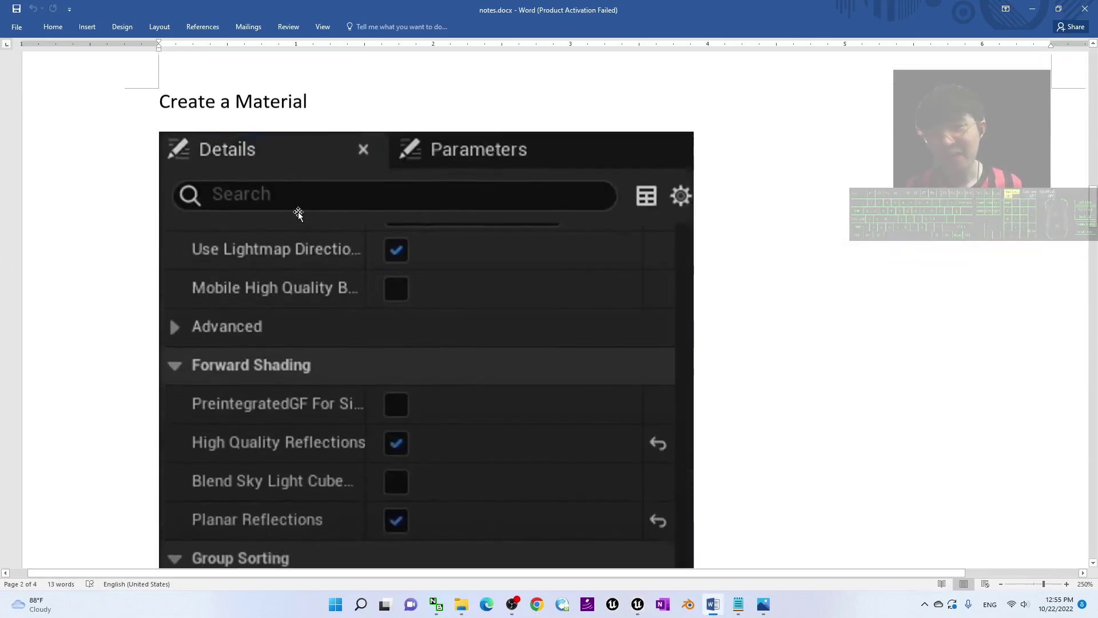
pyautogui.scroll(3, 257, 189)
pyautogui.scroll(-3, 314, 189)
pyautogui.scroll(1, 303, 164)
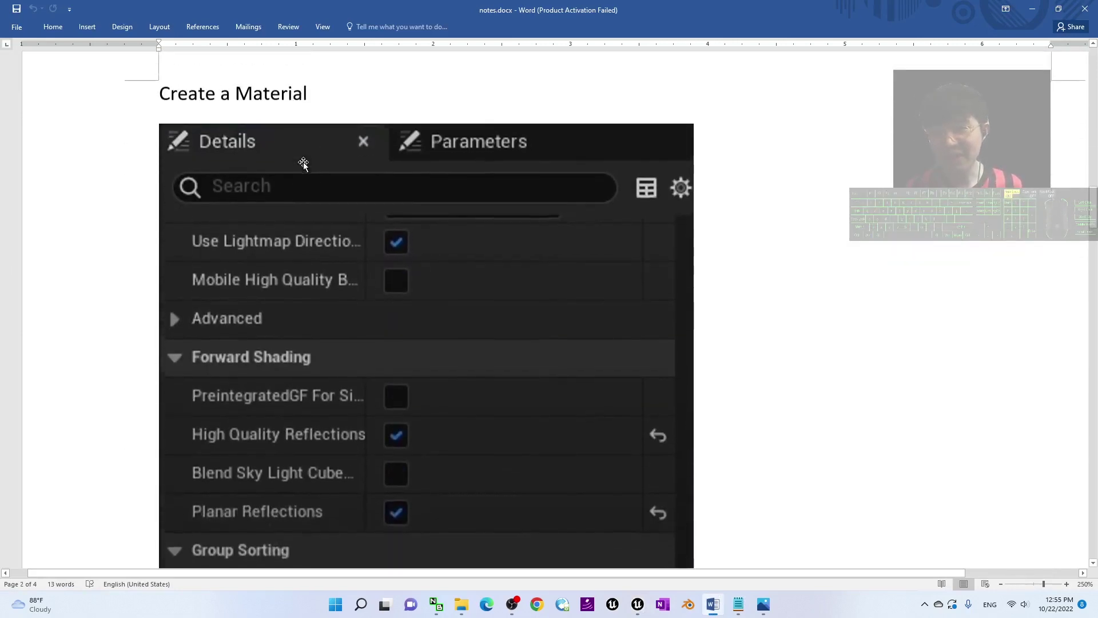
pyautogui.scroll(-3, 277, 169)
pyautogui.scroll(1, 561, 231)
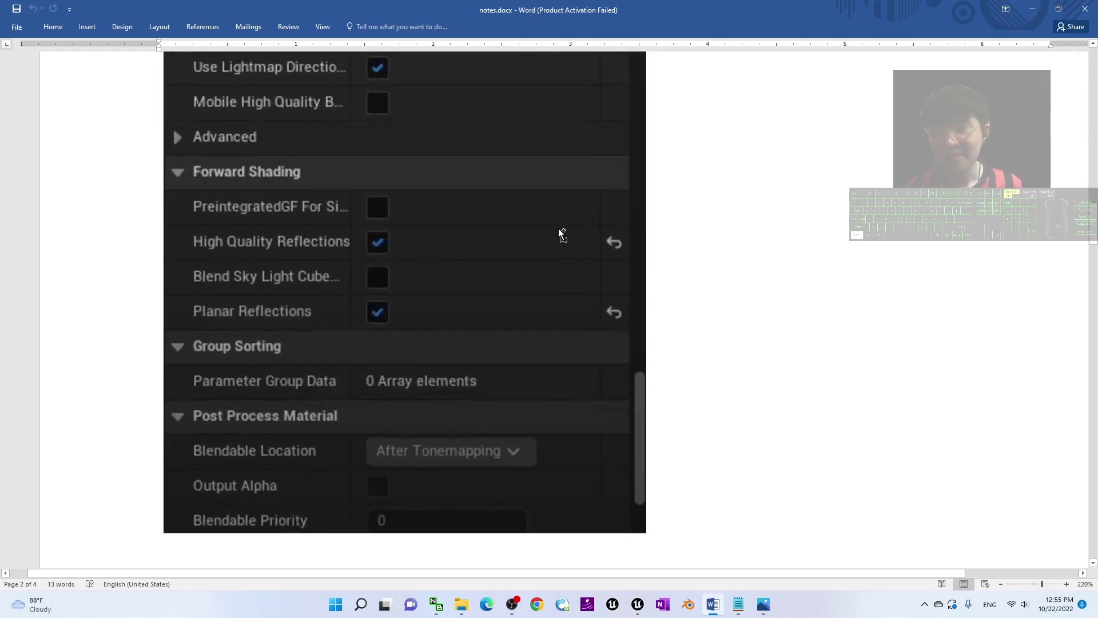
pyautogui.keyDown('ctrl'); pyautogui.scroll(-3, 561, 232); pyautogui.keyUp('ctrl')
pyautogui.scroll(2, 589, 269)
pyautogui.scroll(-1, 665, 234)
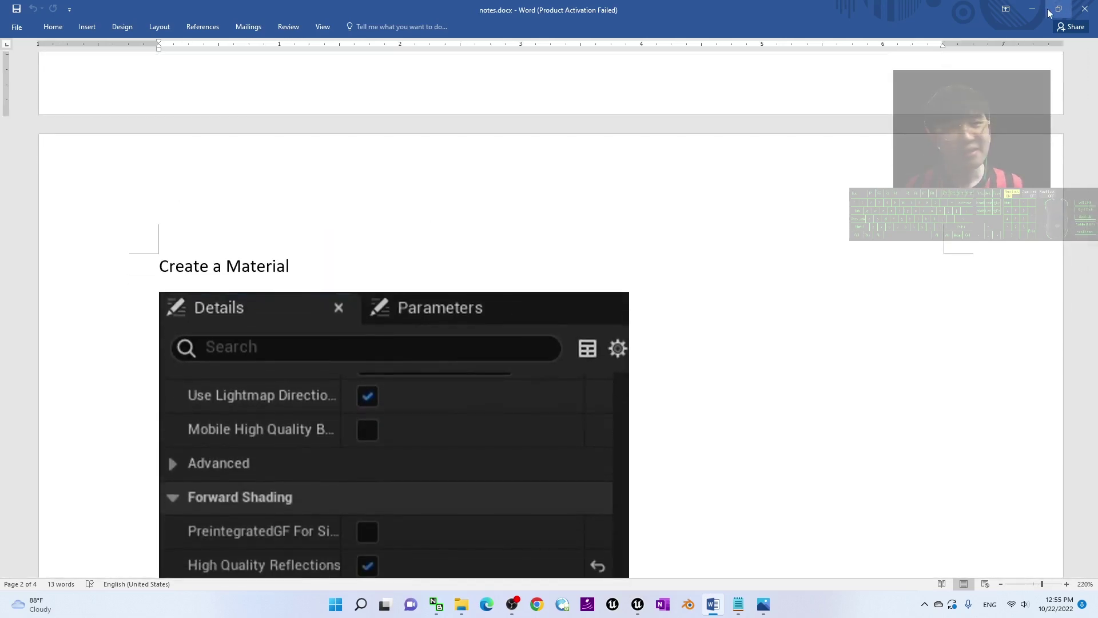
pyautogui.click(1032, 9)
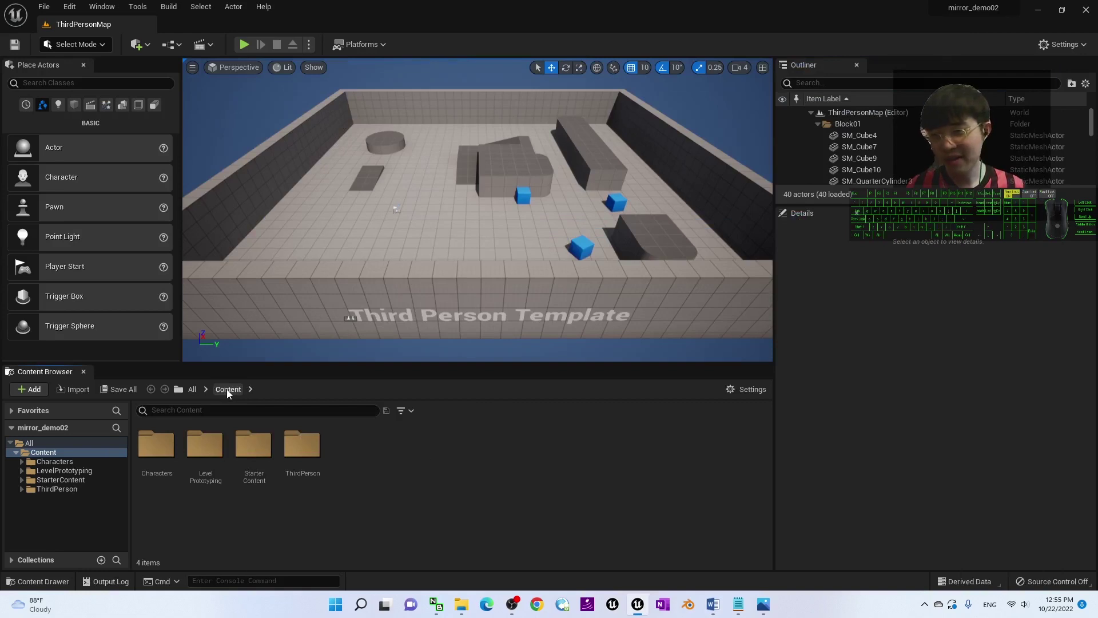
# Create a folder named Mirror in the project's Content folder and open it.
pyautogui.rightClick(363, 507)
pyautogui.click(442, 170)
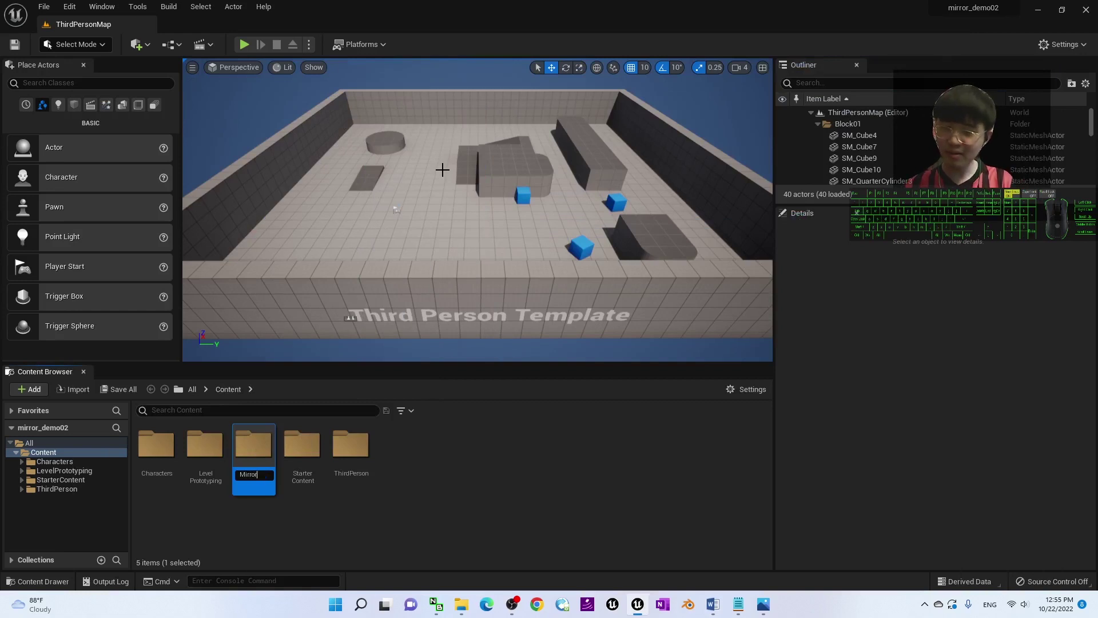
pyautogui.press('Return')
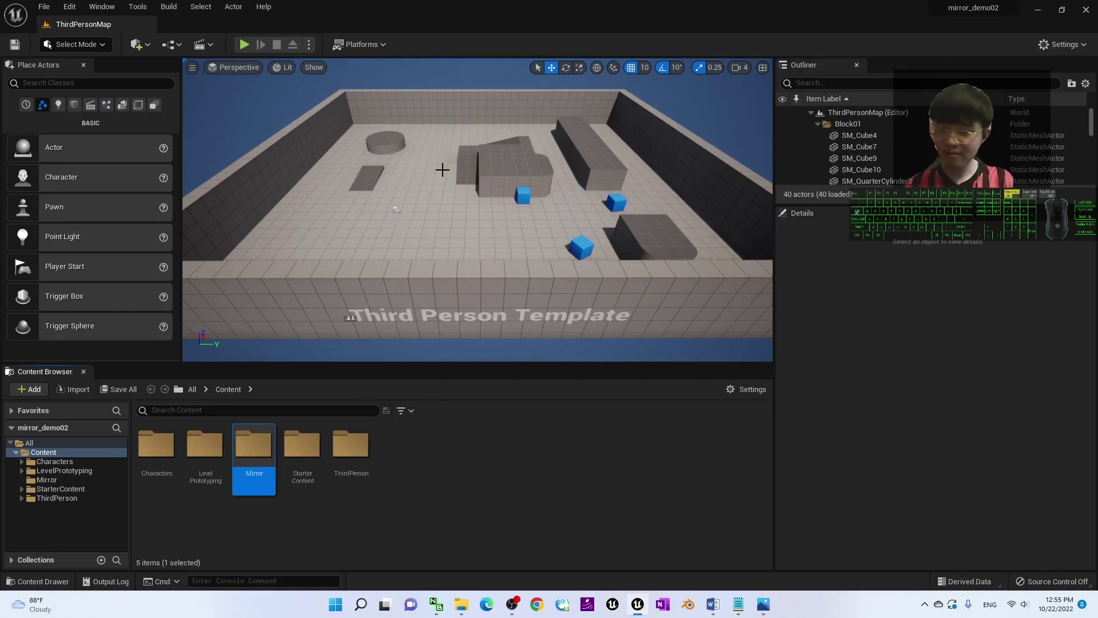
pyautogui.doubleClick(255, 450)
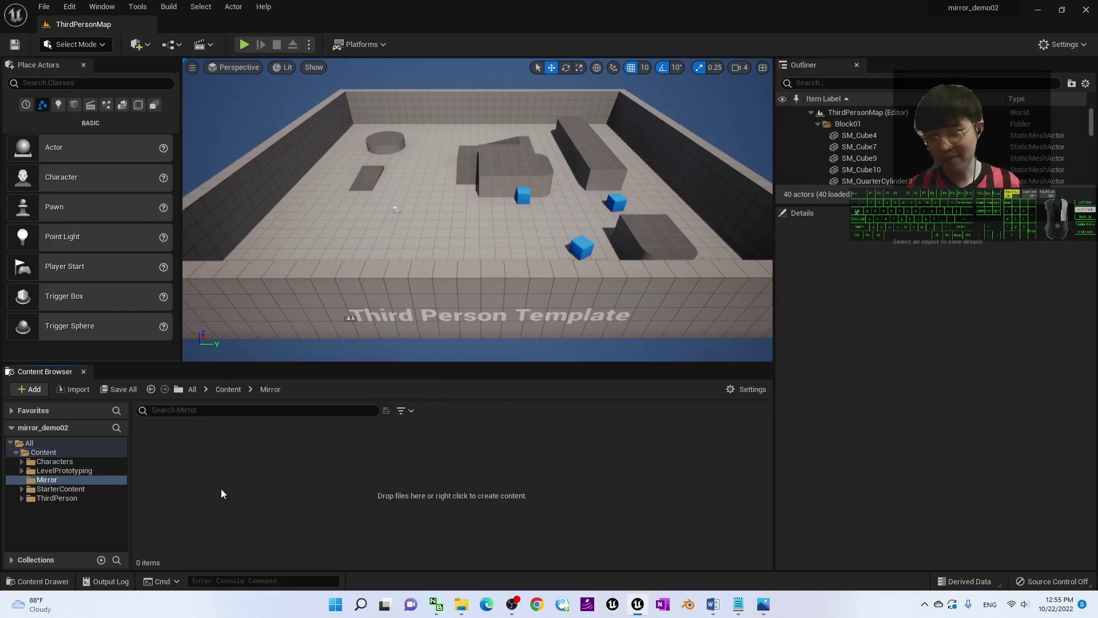
# Create a material named mirror01 in the Mirror folder.
pyautogui.rightClick(222, 493)
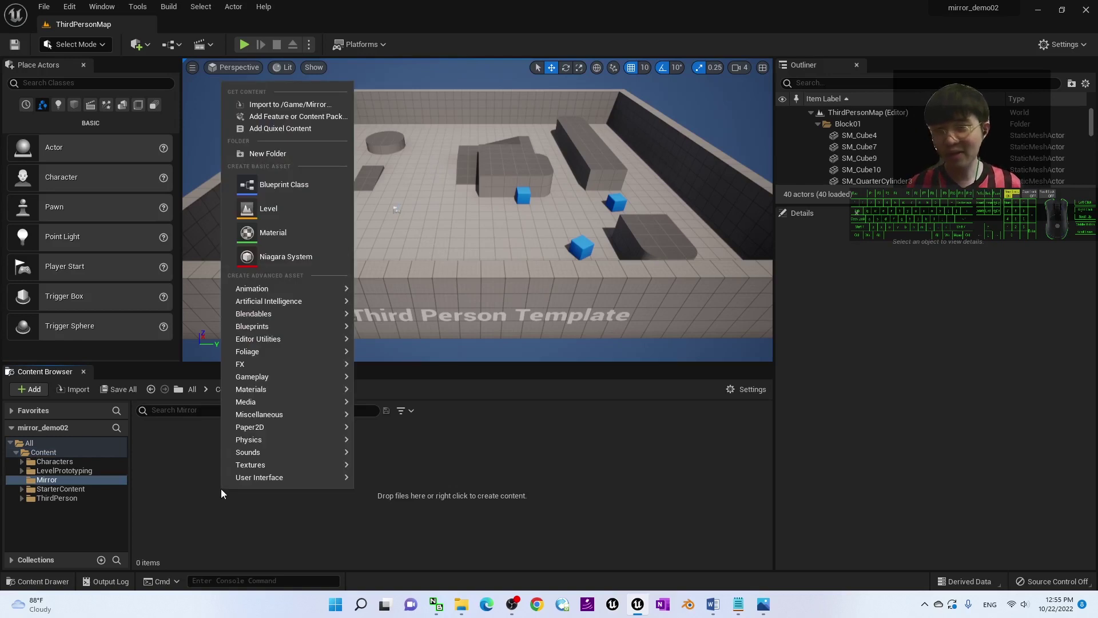
pyautogui.click(274, 232)
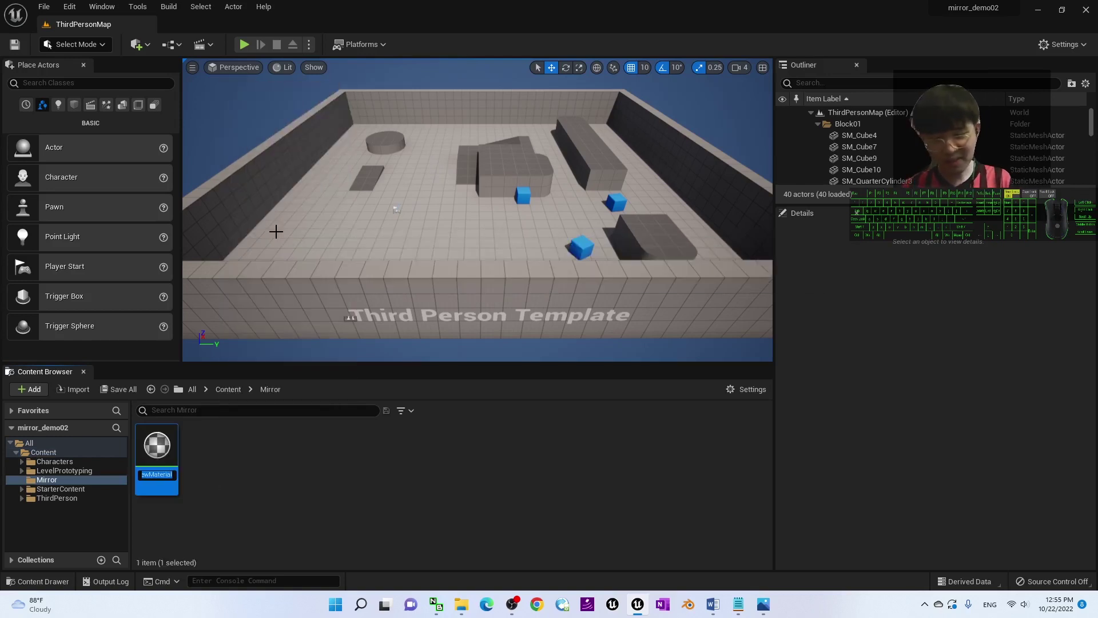
pyautogui.write('mirror01')
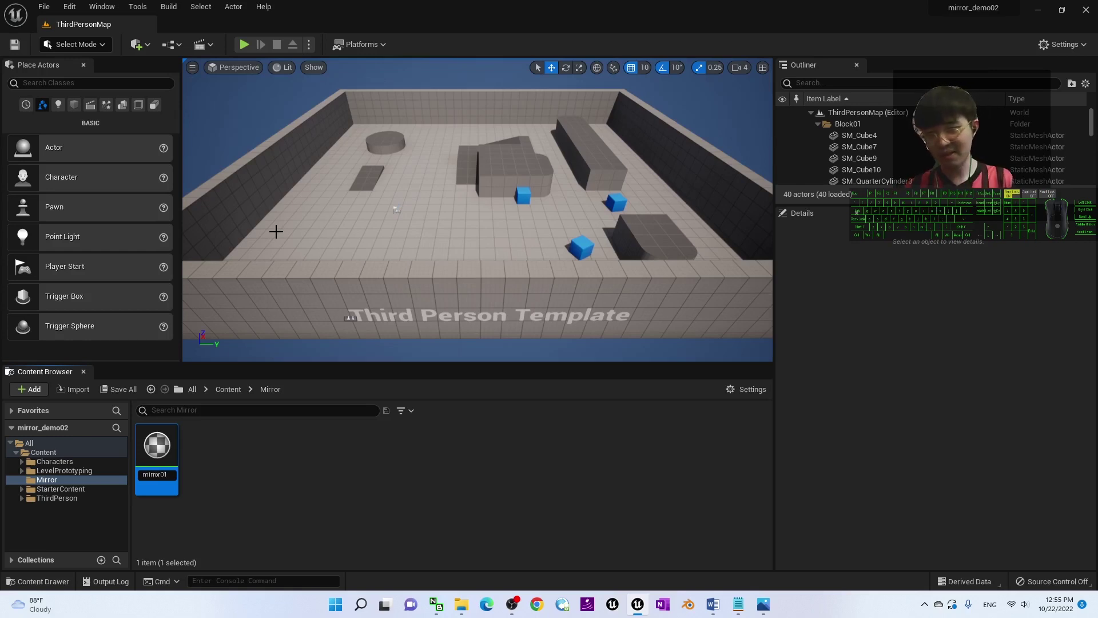
pyautogui.press('Return')
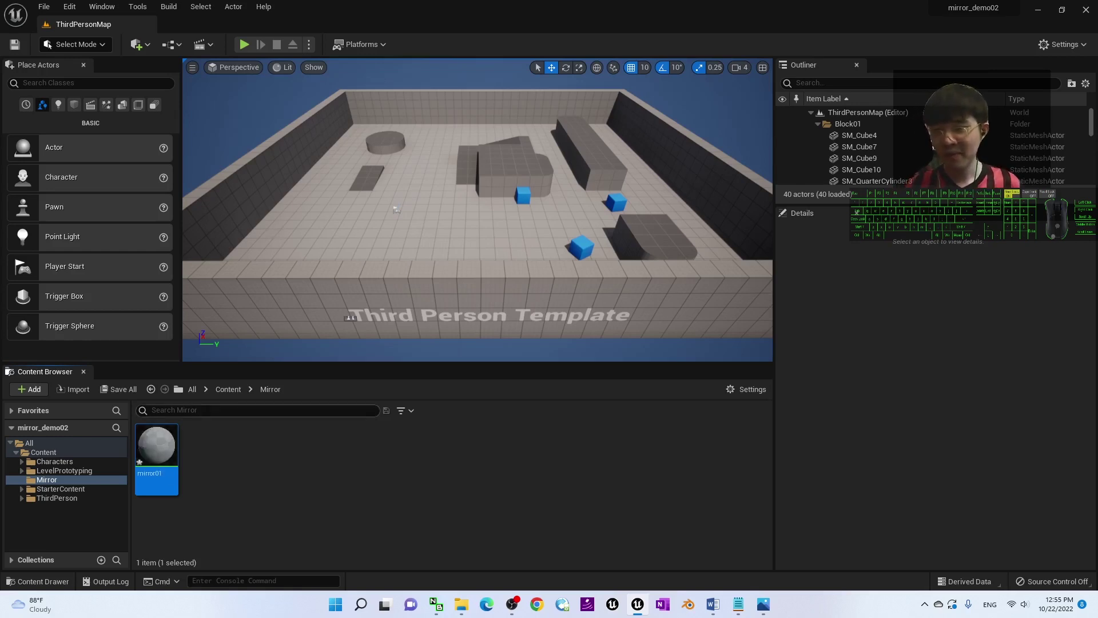
# Open the mirror01 material in a maximized Material Editor with its main node in view.
pyautogui.doubleClick(156, 446)
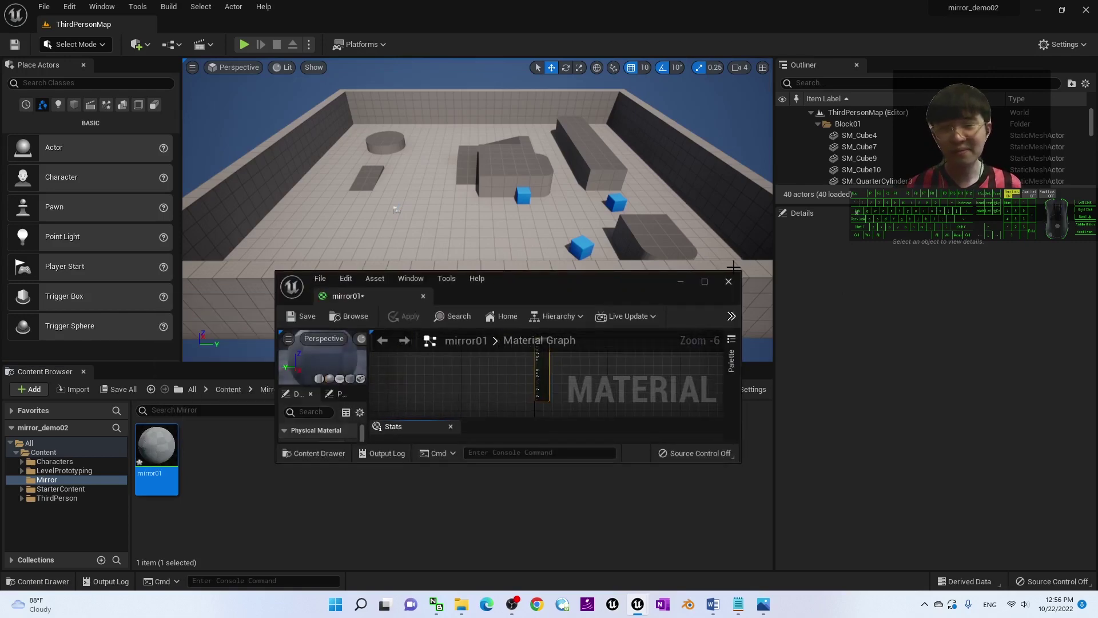
pyautogui.click(704, 281)
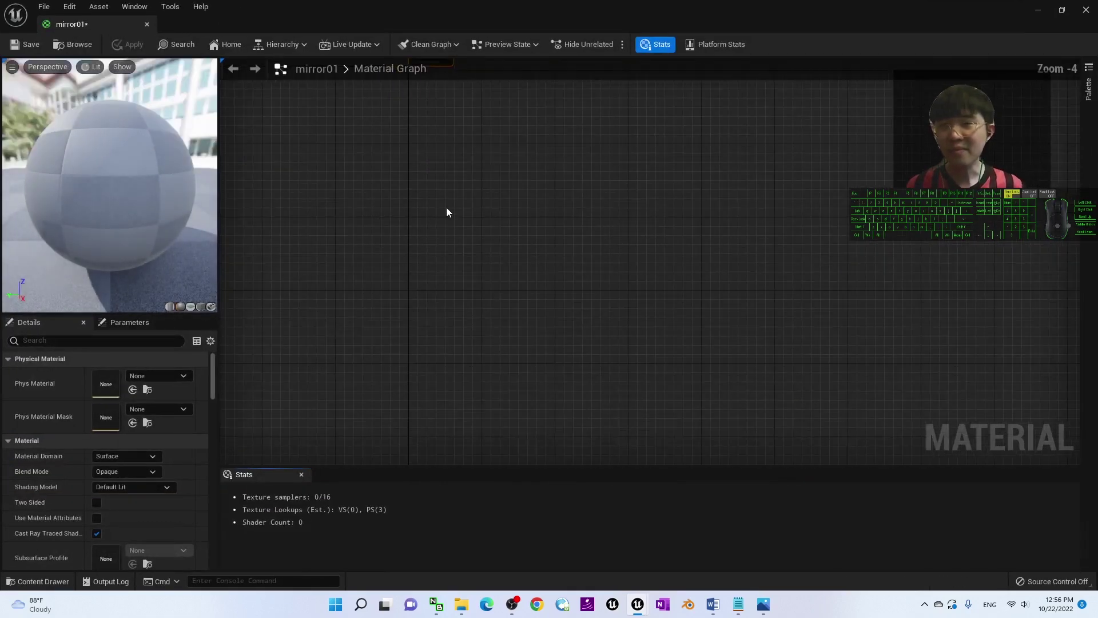
pyautogui.scroll(-3, 447, 207)
pyautogui.moveTo(498, 177); pyautogui.dragTo(620, 358, button='right')
pyautogui.scroll(5, 619, 358)
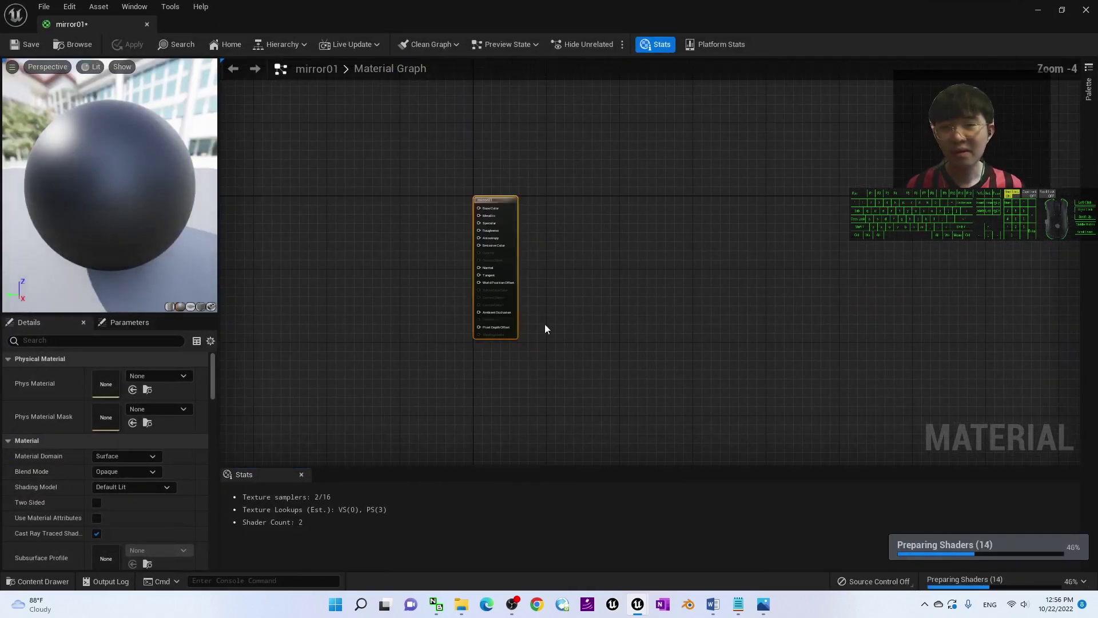
pyautogui.scroll(4, 521, 269)
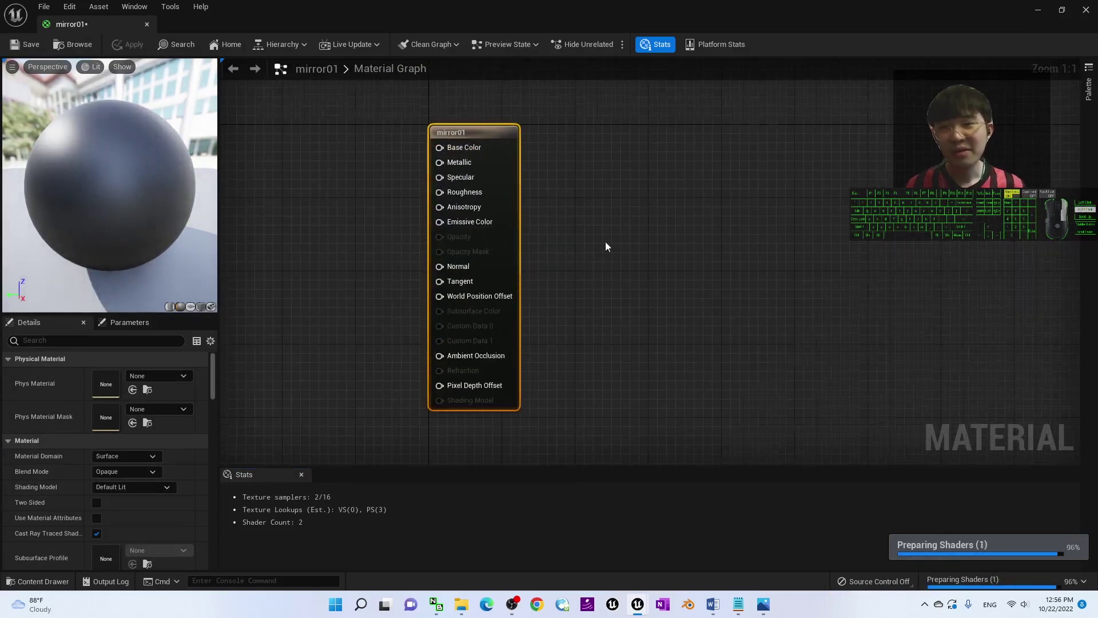
pyautogui.moveTo(605, 243); pyautogui.dragTo(768, 255, button='right')
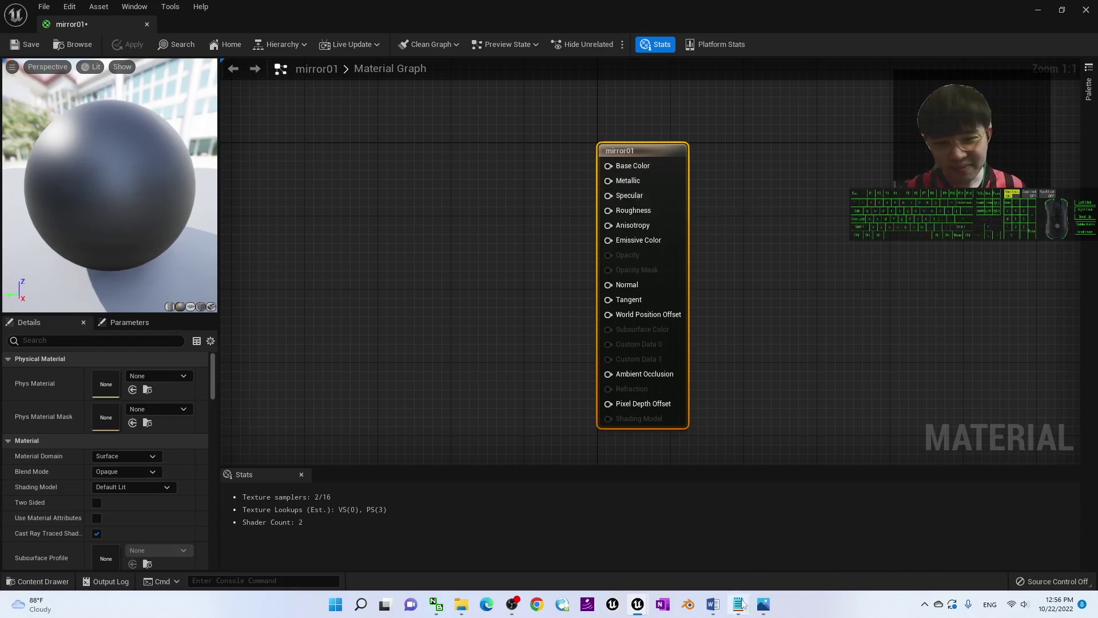
# Check the Create a Material section of notes.docx in Word, then enable mirror01's High Quality Reflections and Planar Reflections in Unreal Editor's Forward Shading settings.
pyautogui.click(712, 604)
pyautogui.scroll(-5, 573, 411)
pyautogui.scroll(4, 590, 416)
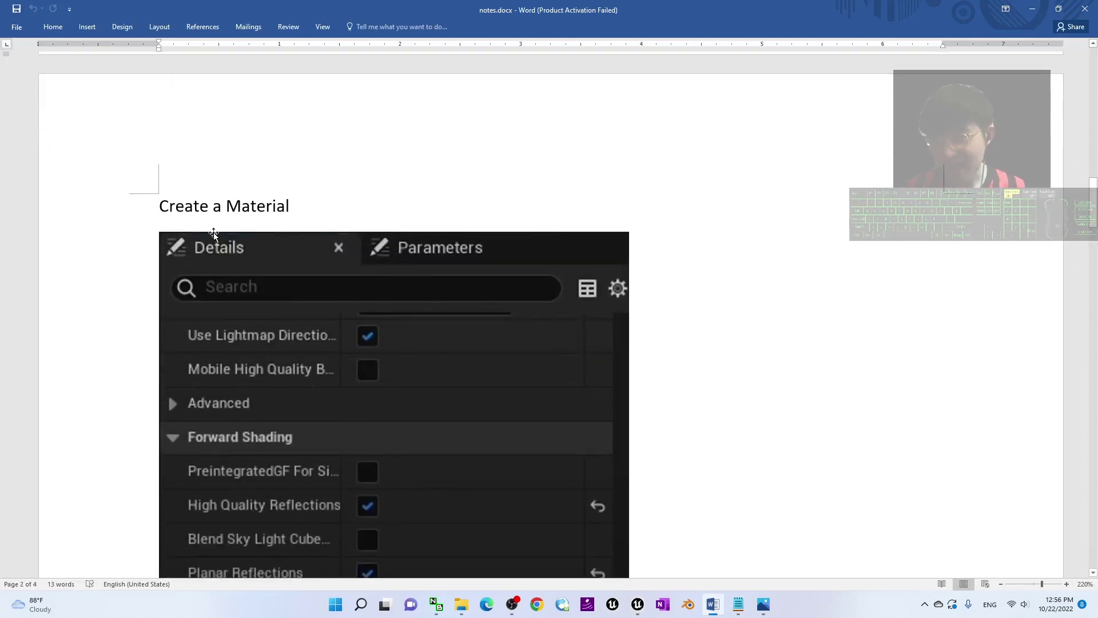
pyautogui.scroll(-1, 285, 243)
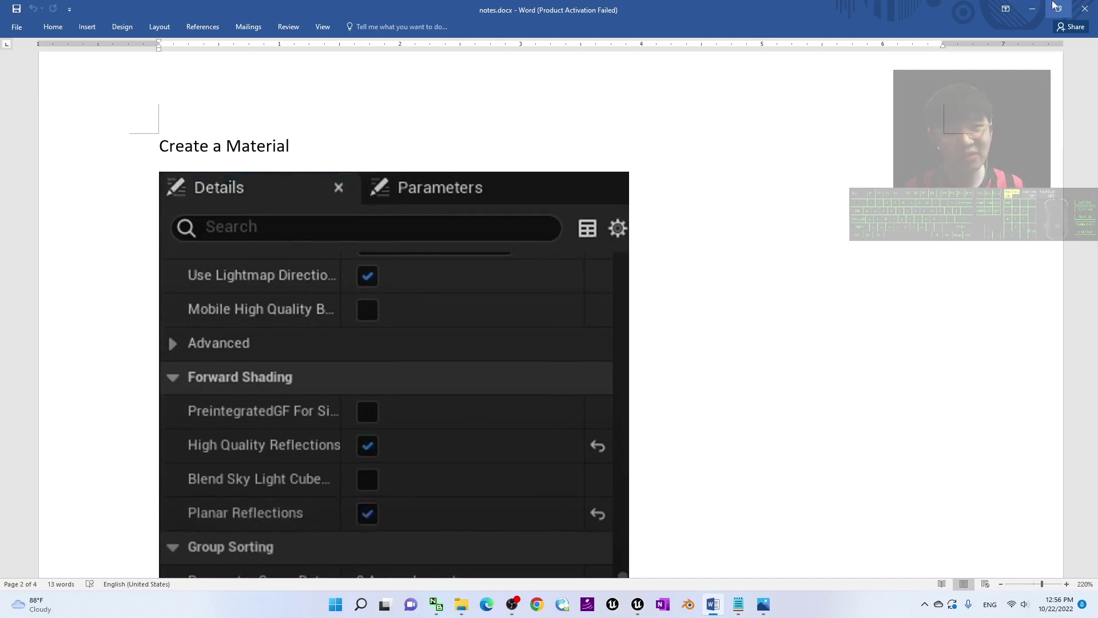
pyautogui.click(1033, 9)
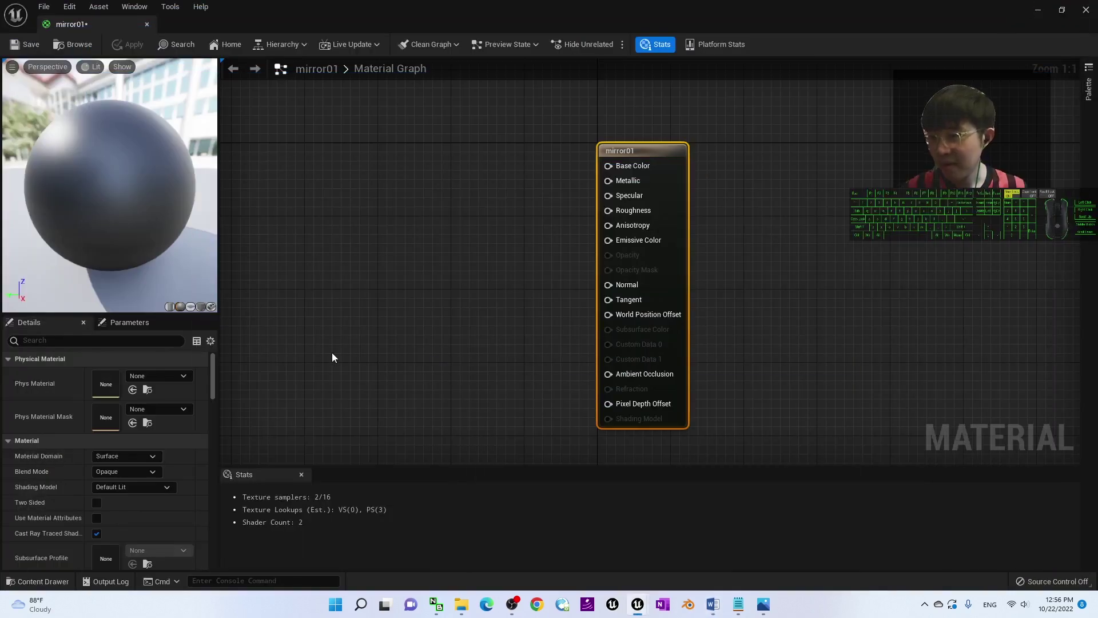
pyautogui.click(332, 353)
pyautogui.moveTo(214, 374)
pyautogui.mouseDown()
pyautogui.moveTo(230, 441)
pyautogui.moveTo(231, 387)
pyautogui.moveTo(232, 405)
pyautogui.mouseUp()
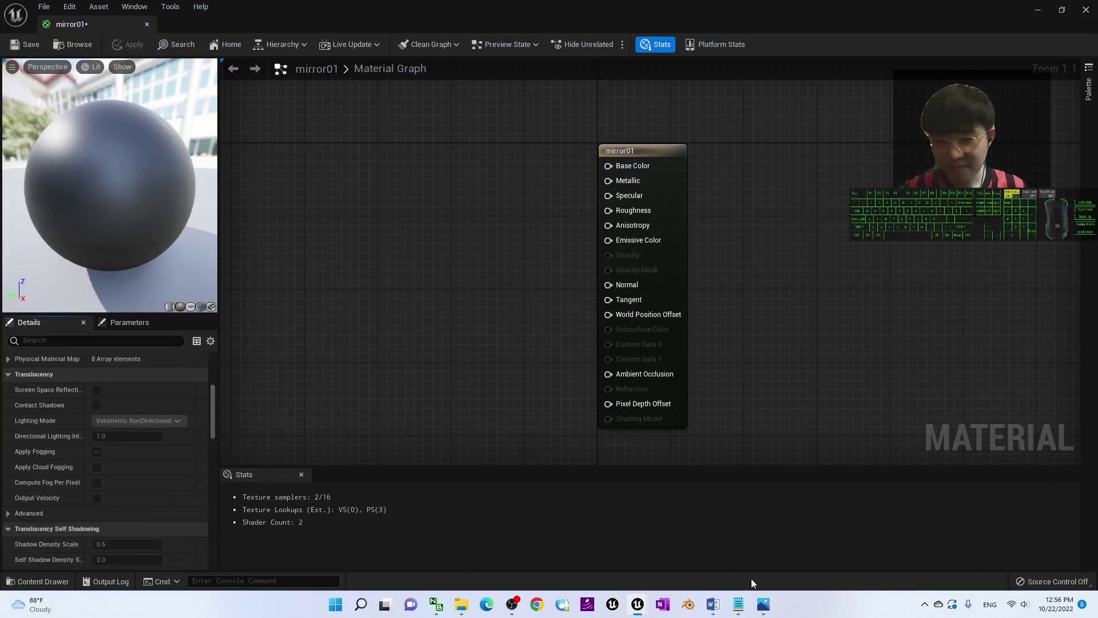
pyautogui.click(713, 605)
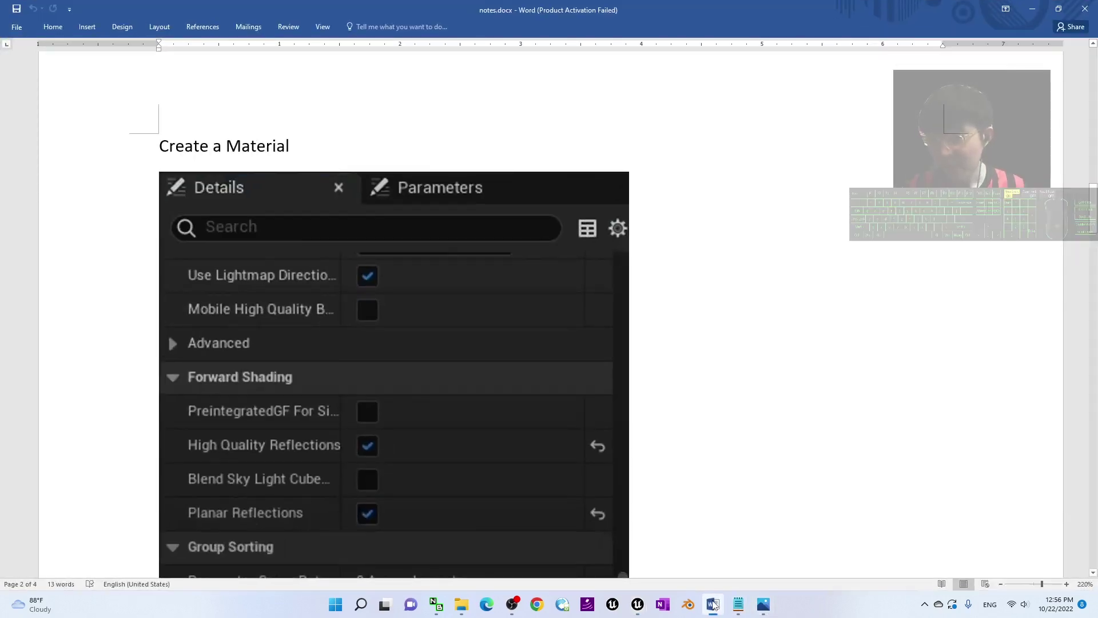
pyautogui.click(713, 605)
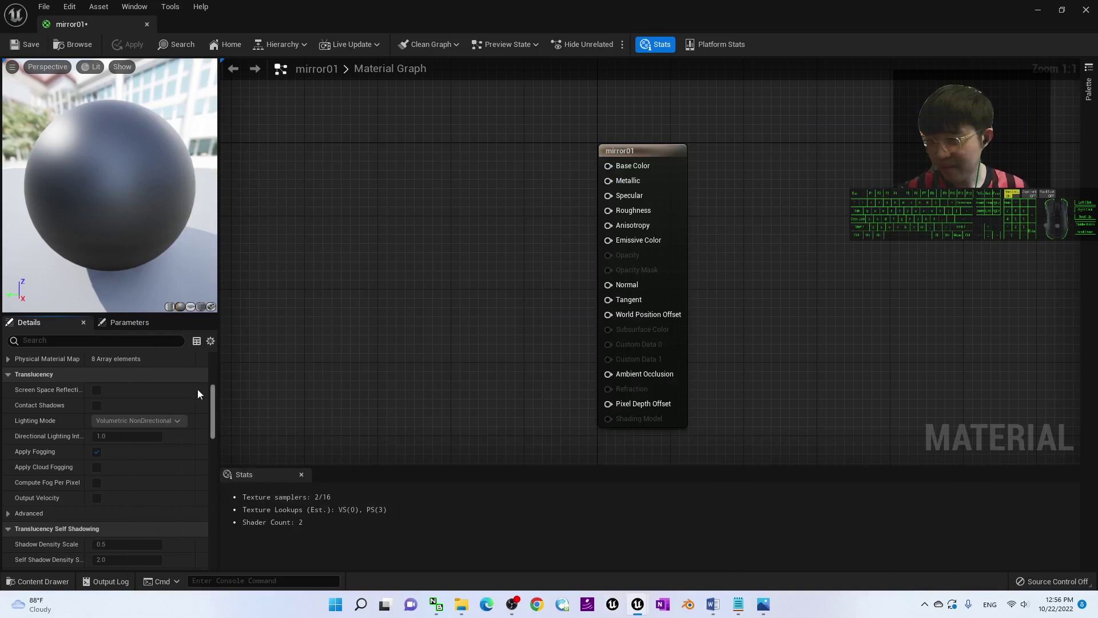
pyautogui.moveTo(212, 404); pyautogui.dragTo(205, 500)
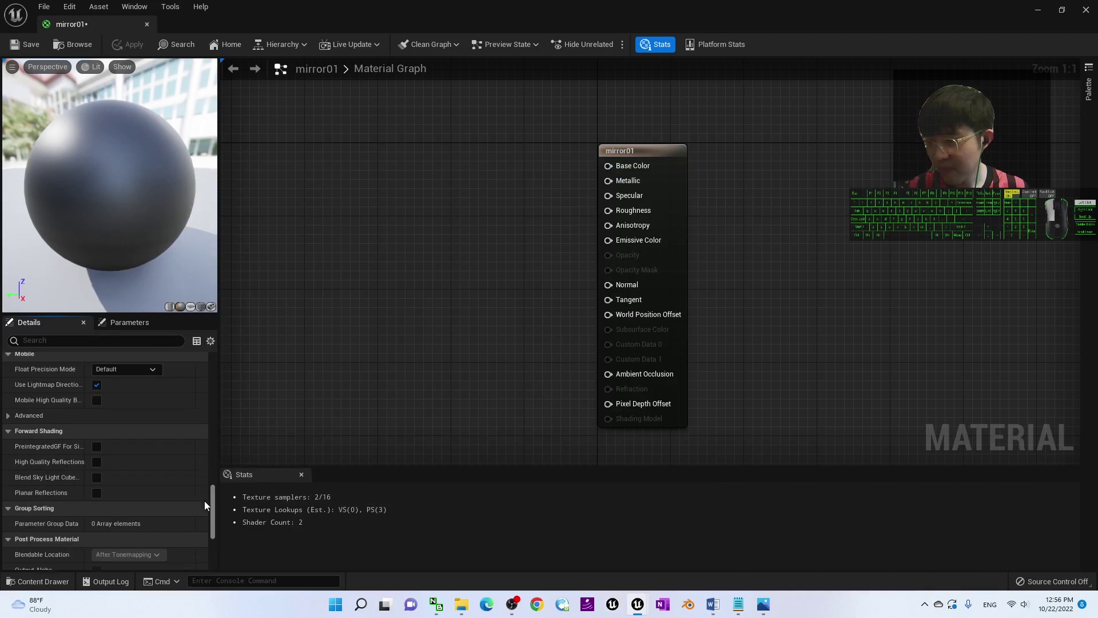
pyautogui.click(97, 493)
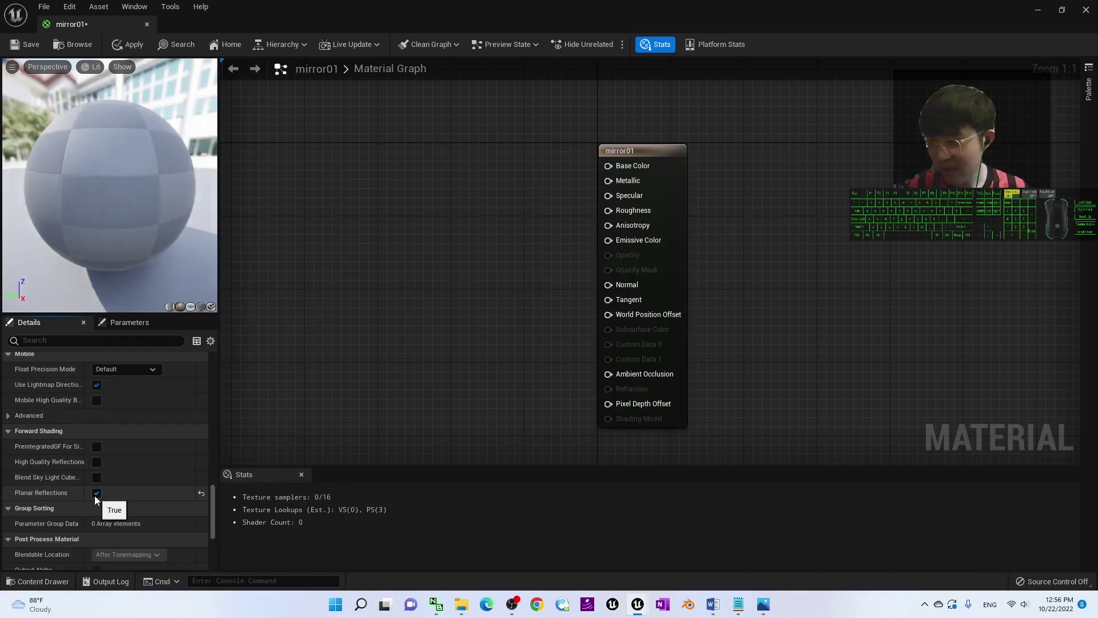
pyautogui.click(96, 462)
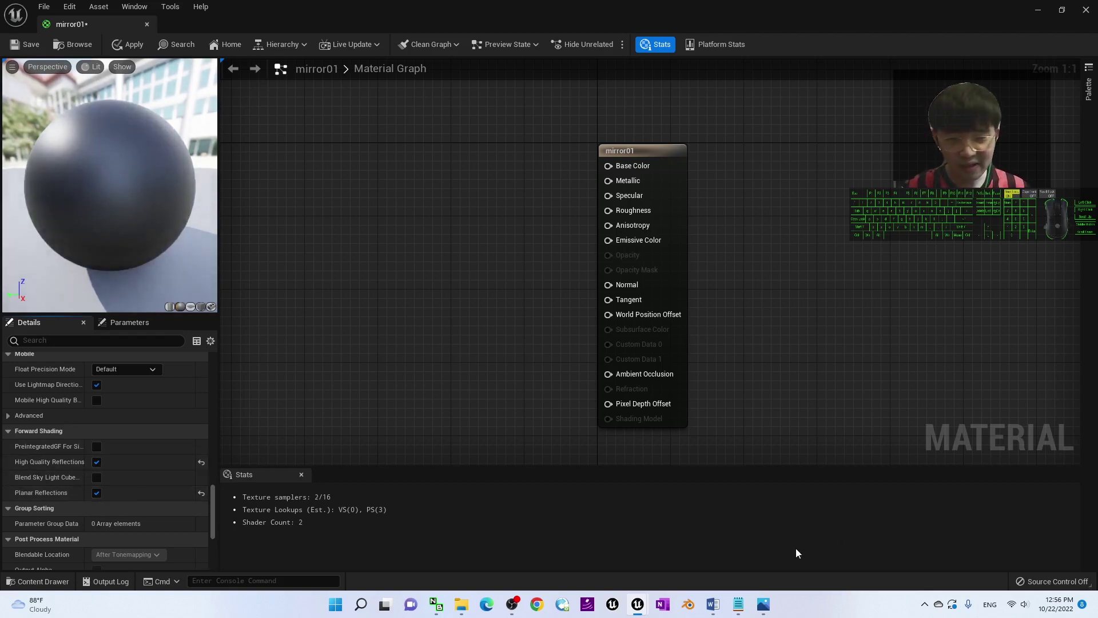
# Examine the Mirror material graph example in notes.docx in Word, then return to the Material Editor in Unreal.
pyautogui.click(713, 604)
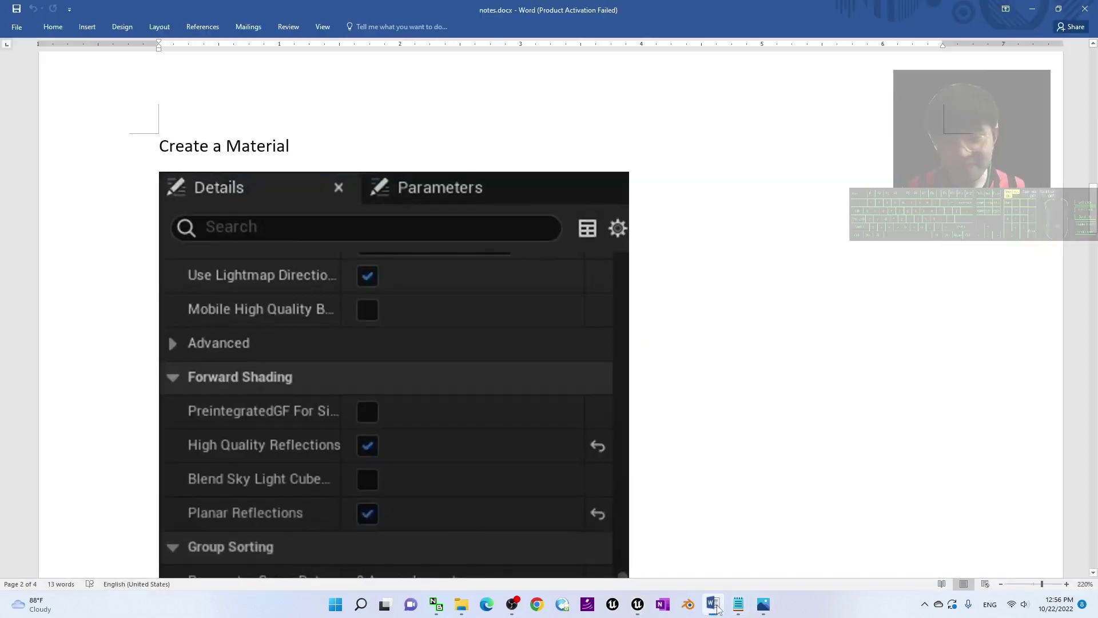
pyautogui.scroll(-8, 619, 349)
pyautogui.scroll(6, 619, 349)
pyautogui.scroll(-15, 667, 380)
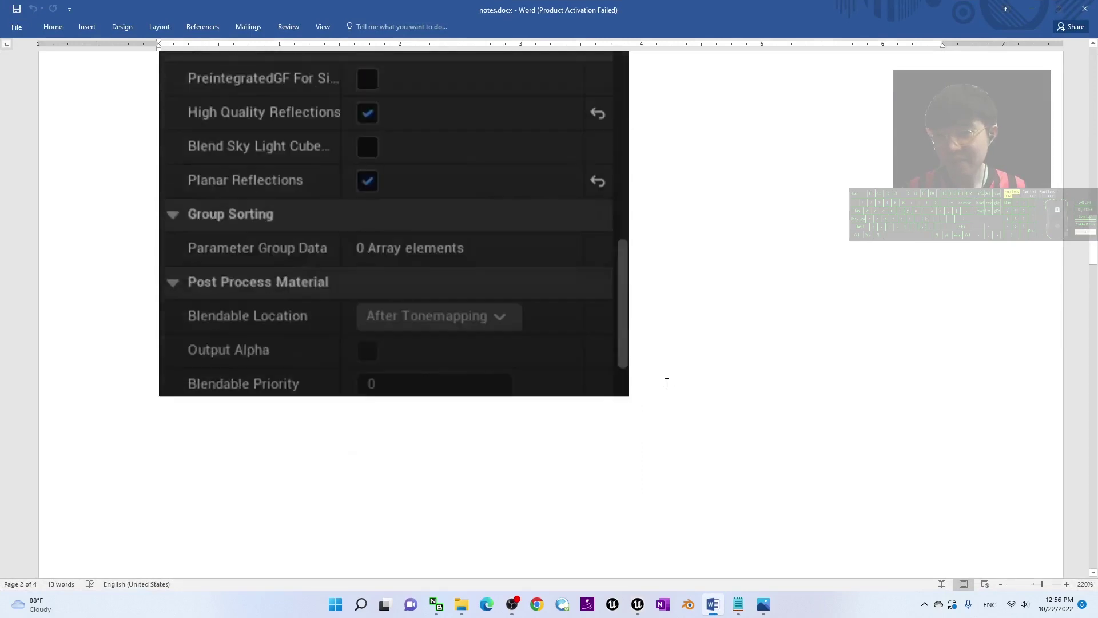
pyautogui.scroll(-5, 596, 378)
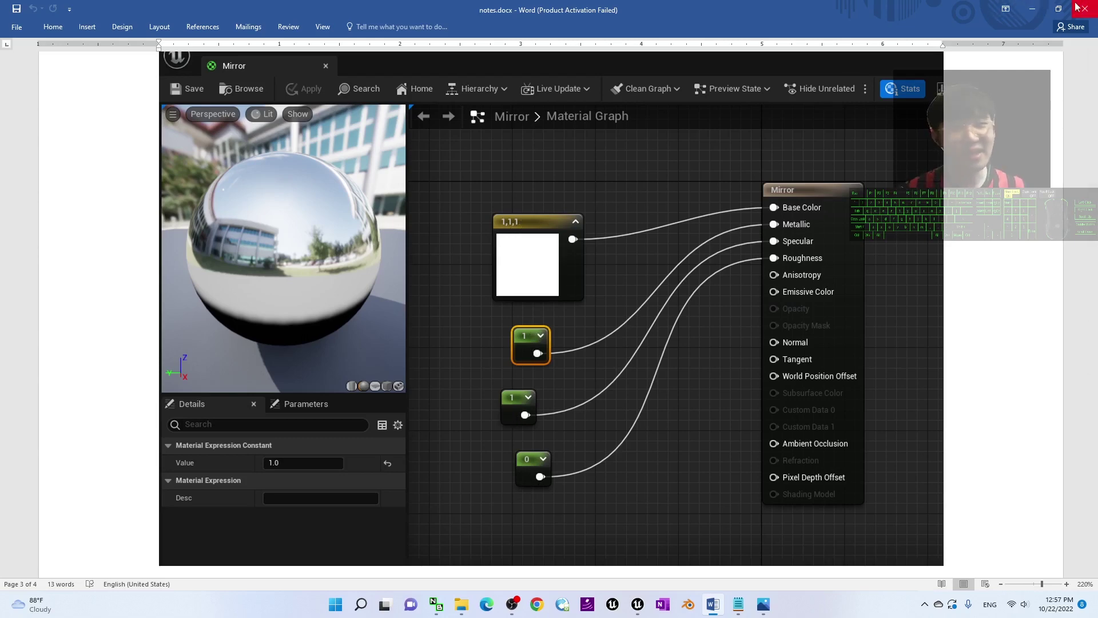
pyautogui.click(1033, 9)
# Add a Constant3Vector node to the mirror01 graph and place it beside the main material node.
pyautogui.rightClick(377, 249)
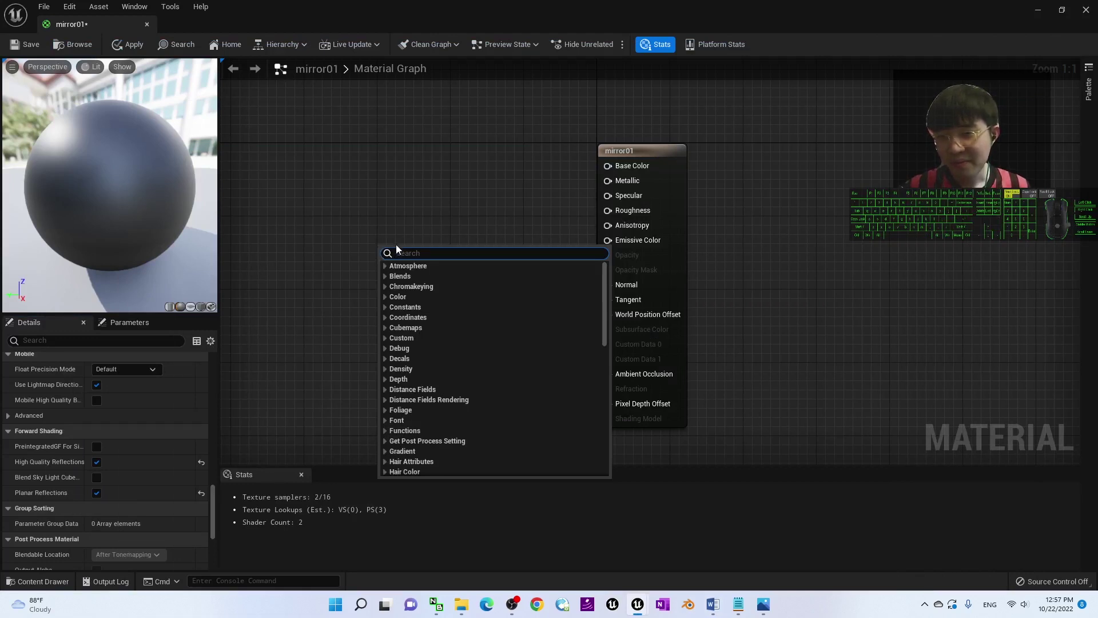
pyautogui.click(397, 220)
pyautogui.rightClick(397, 220)
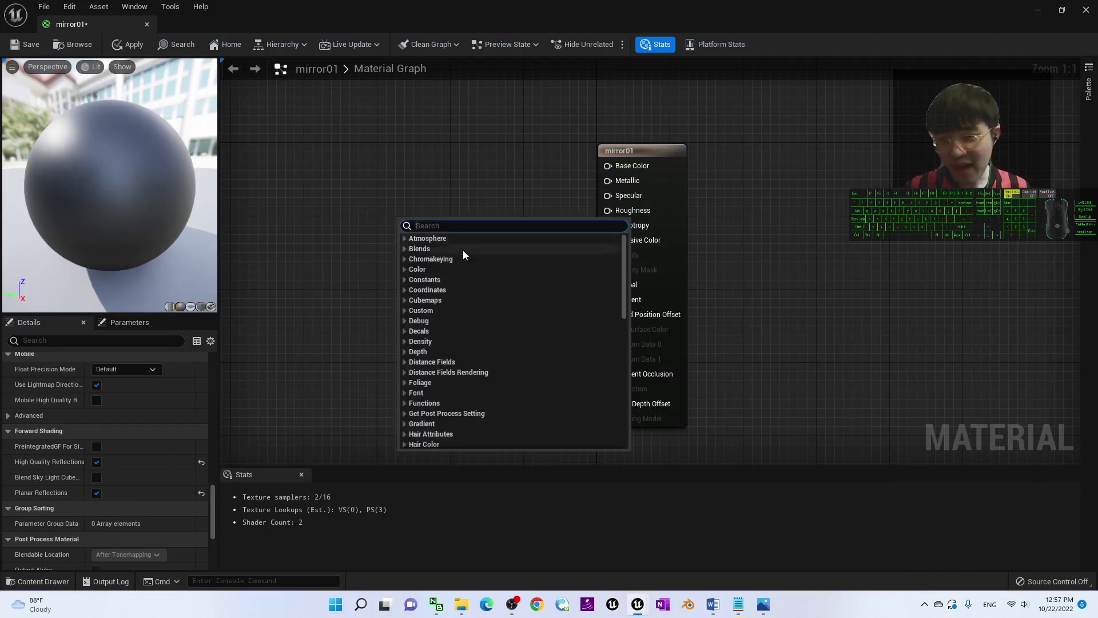
pyautogui.click(404, 279)
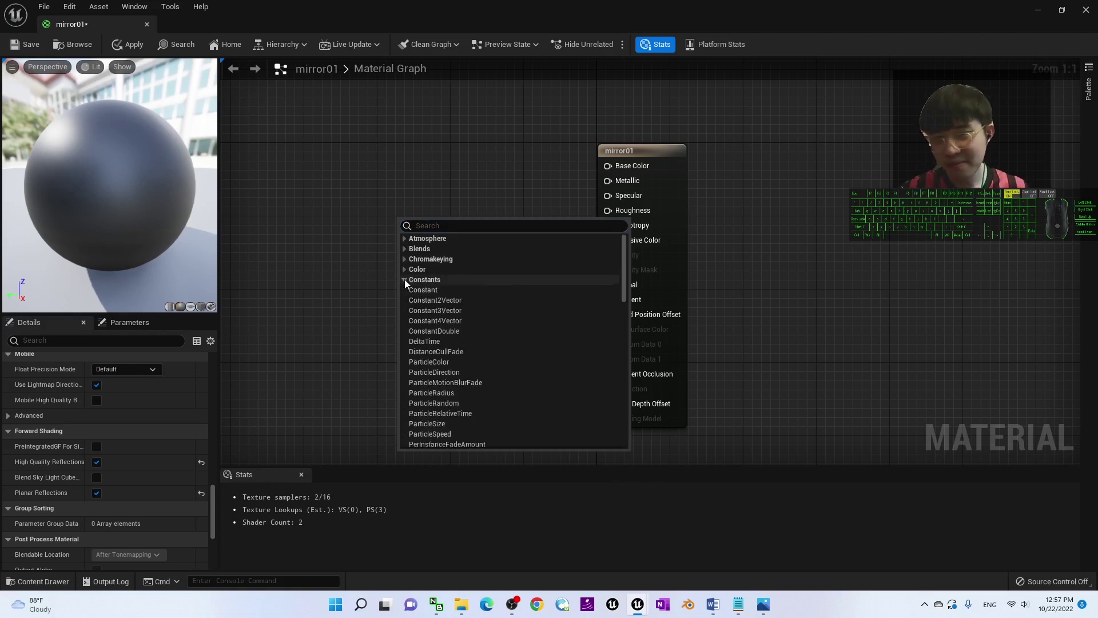
pyautogui.click(437, 310)
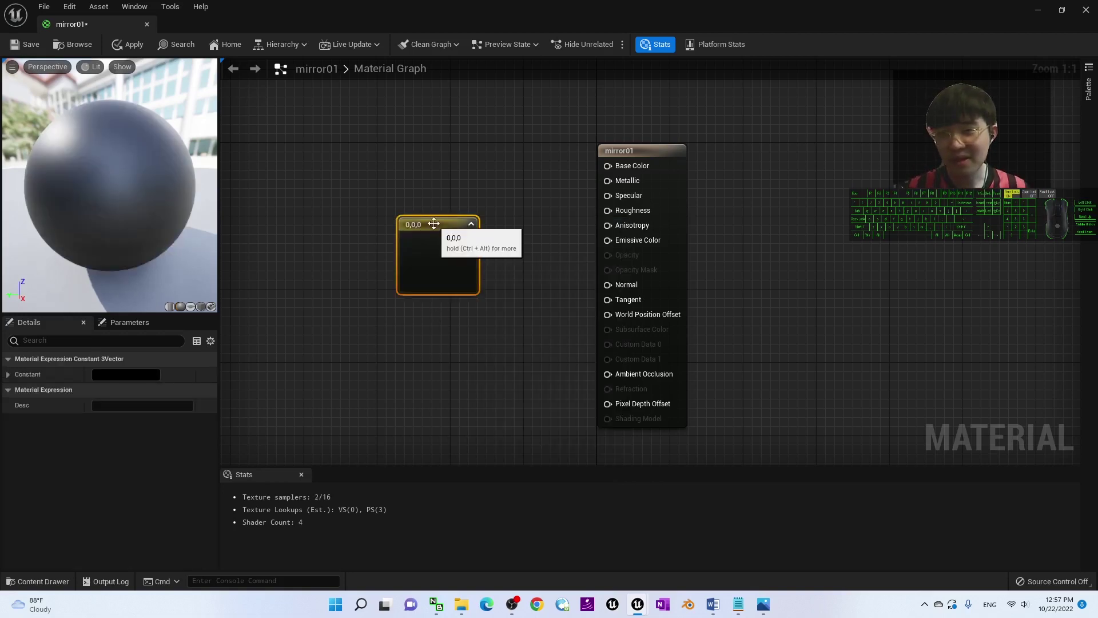
pyautogui.moveTo(436, 160); pyautogui.dragTo(427, 161)
# Set the Constant3Vector color to R 1, G 1, B 1 and move the node slightly higher in the graph.
pyautogui.doubleClick(430, 197)
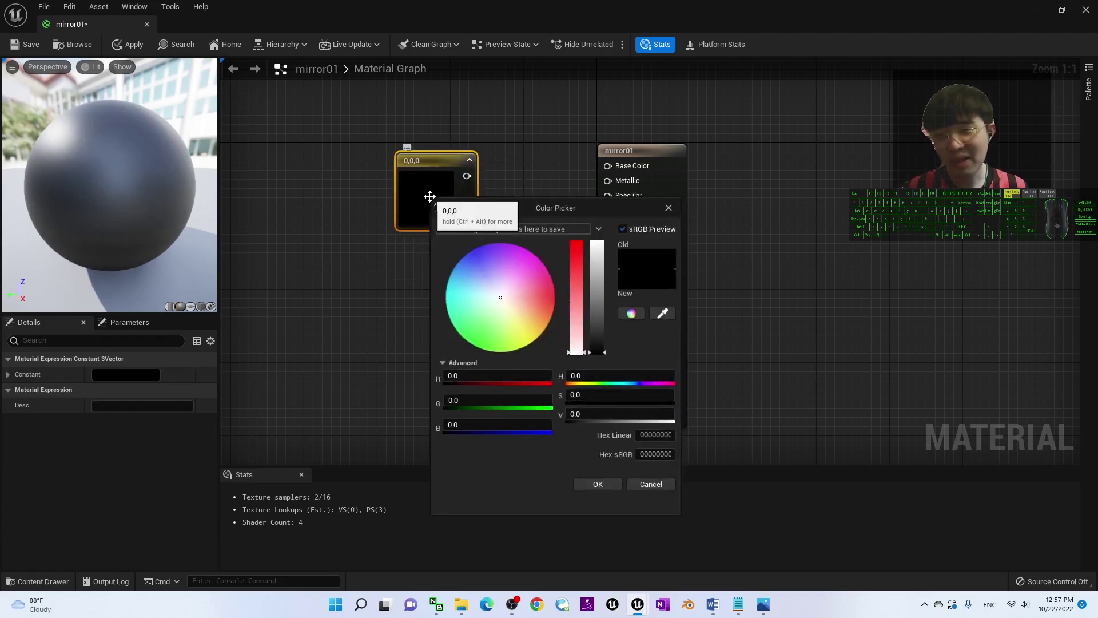
pyautogui.click(452, 376)
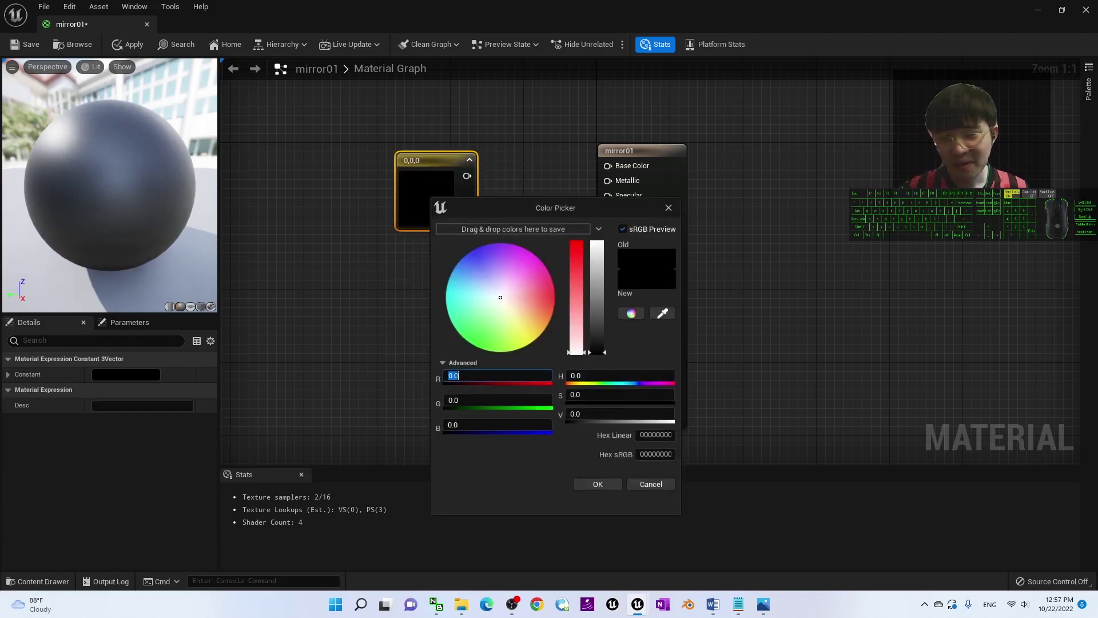
pyautogui.write('1')
pyautogui.click(454, 400)
pyautogui.write('1')
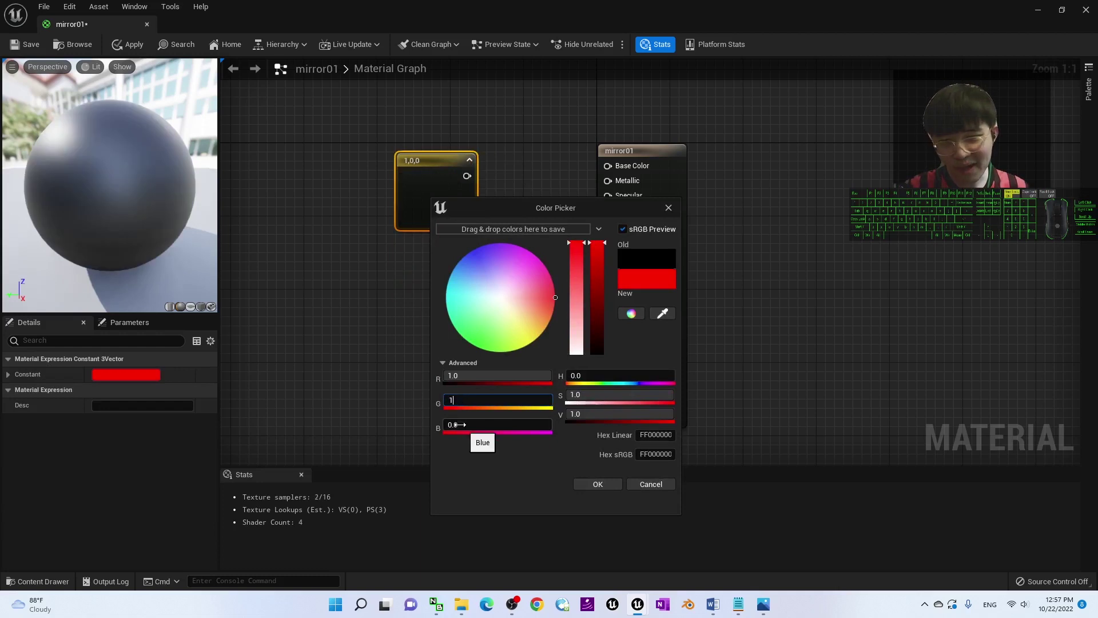
pyautogui.click(458, 424)
pyautogui.write('1')
pyautogui.press('Return')
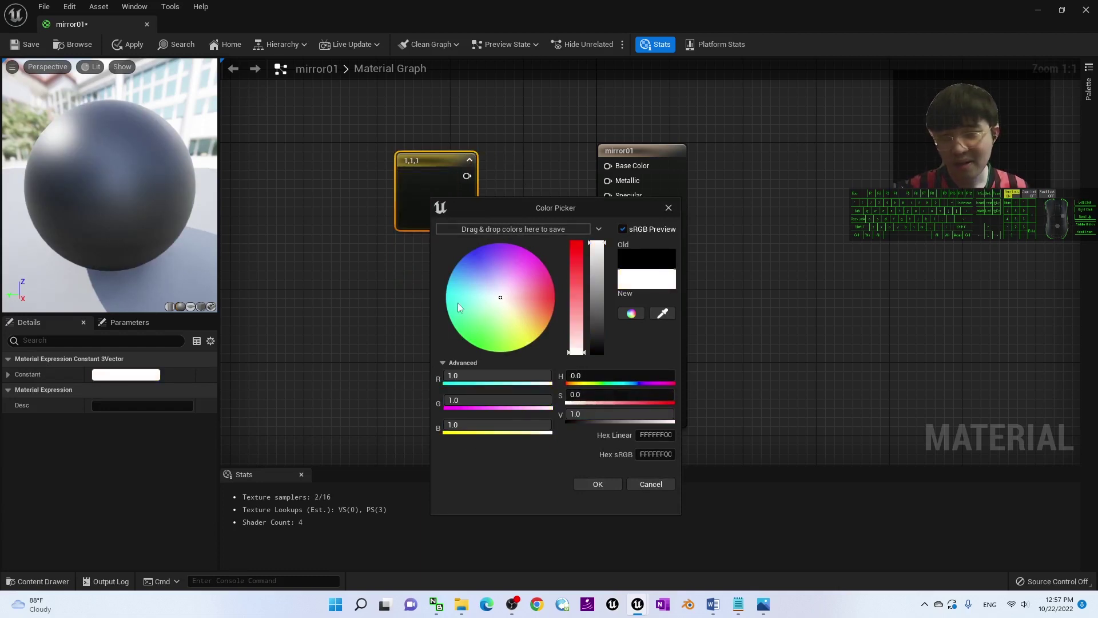
pyautogui.click(597, 484)
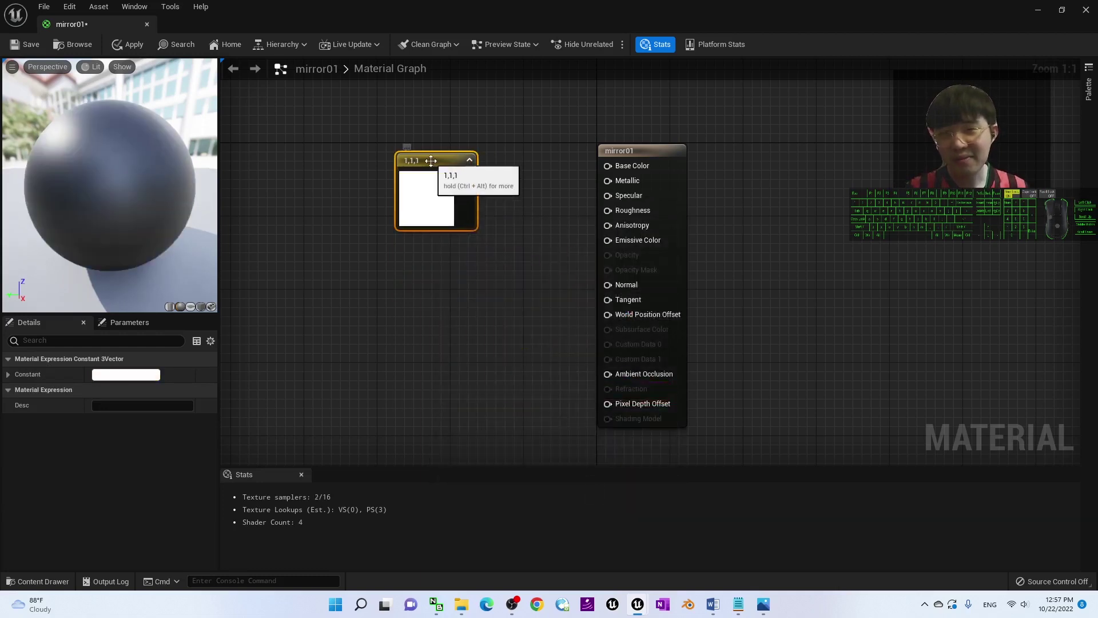
pyautogui.moveTo(435, 168); pyautogui.dragTo(434, 140)
# Recheck the graph example in notes.docx in Word, then add a Constant node with value 1 below the Constant3Vector node in Unreal's Material Editor.
pyautogui.click(713, 605)
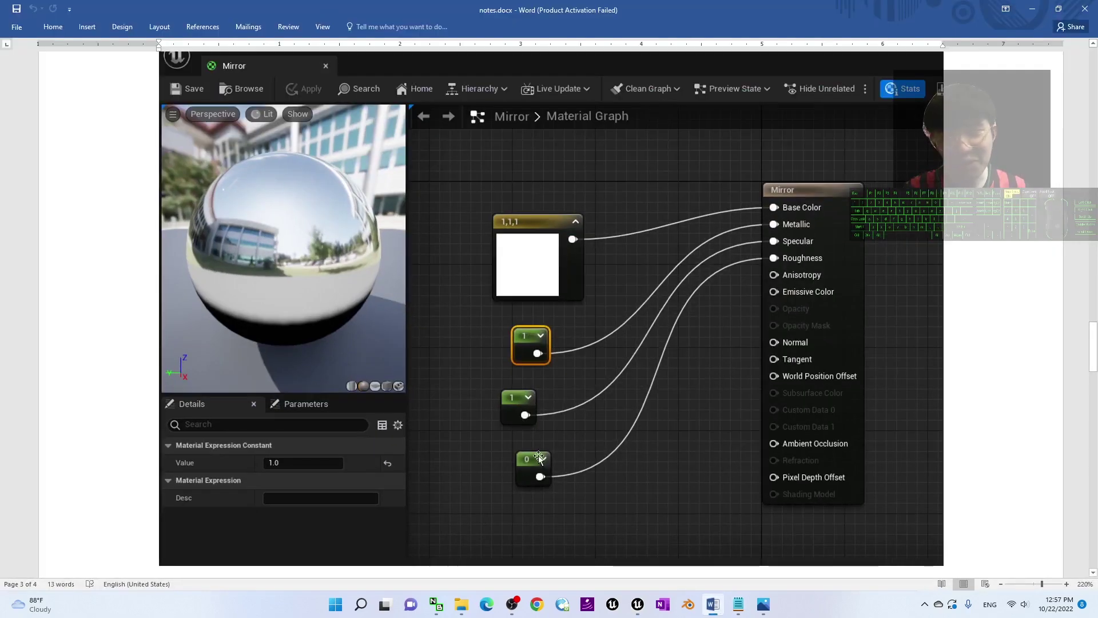
pyautogui.click(1033, 9)
pyautogui.rightClick(405, 250)
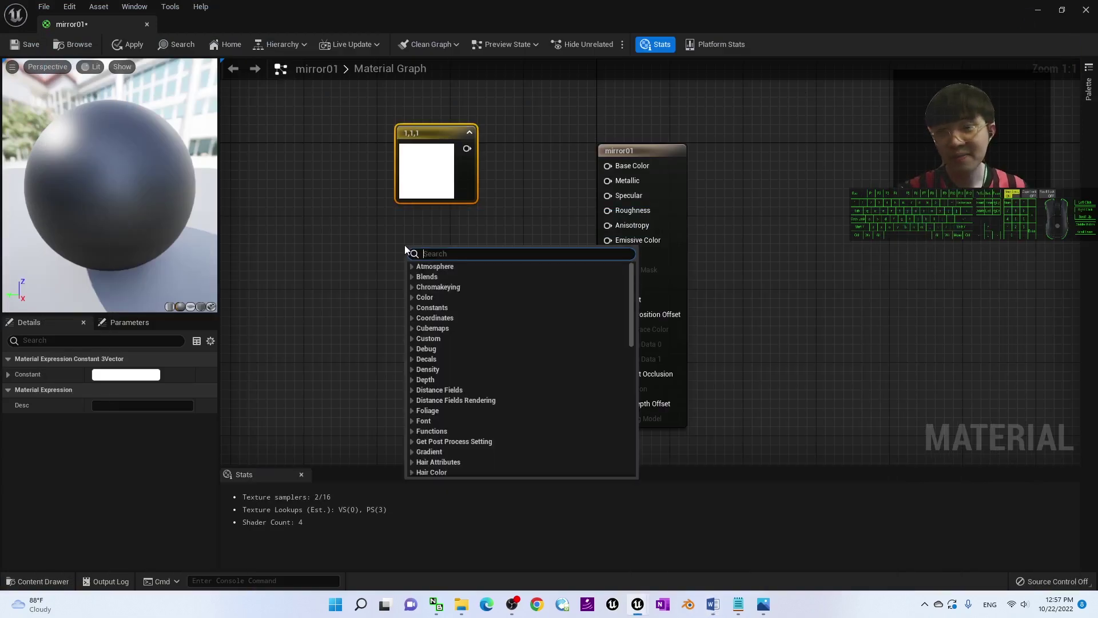
pyautogui.click(411, 308)
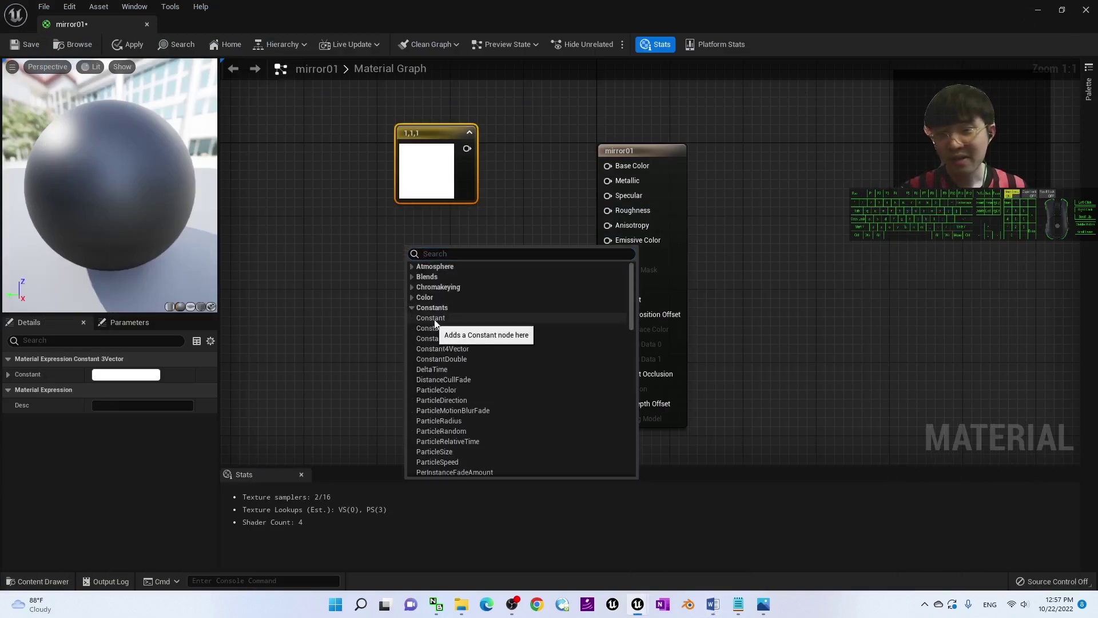
pyautogui.click(433, 319)
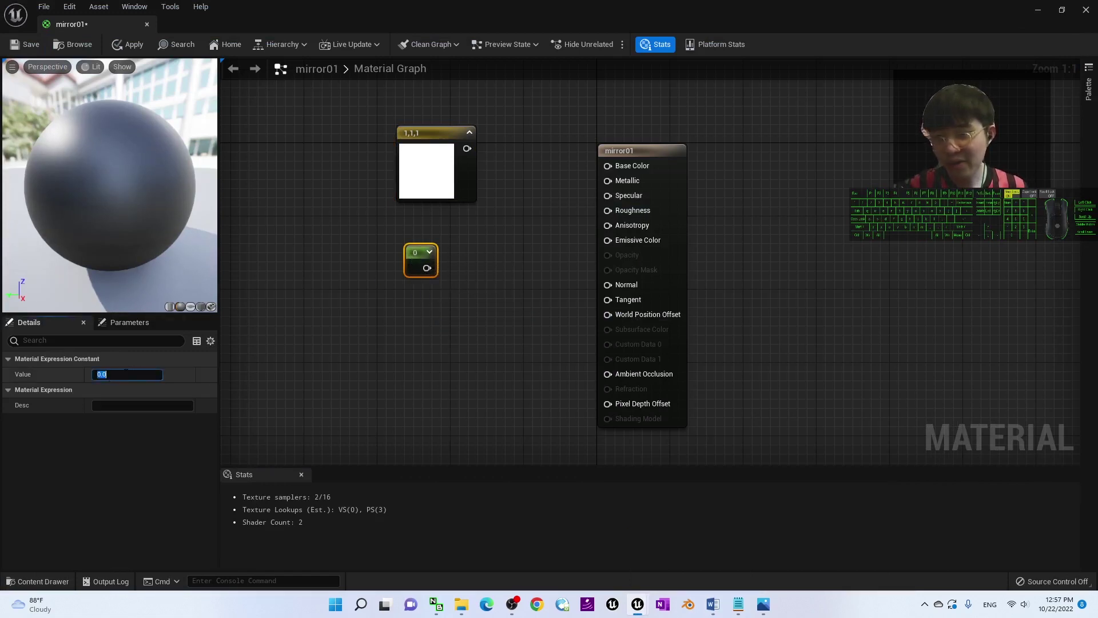
pyautogui.write('1')
pyautogui.press('Return')
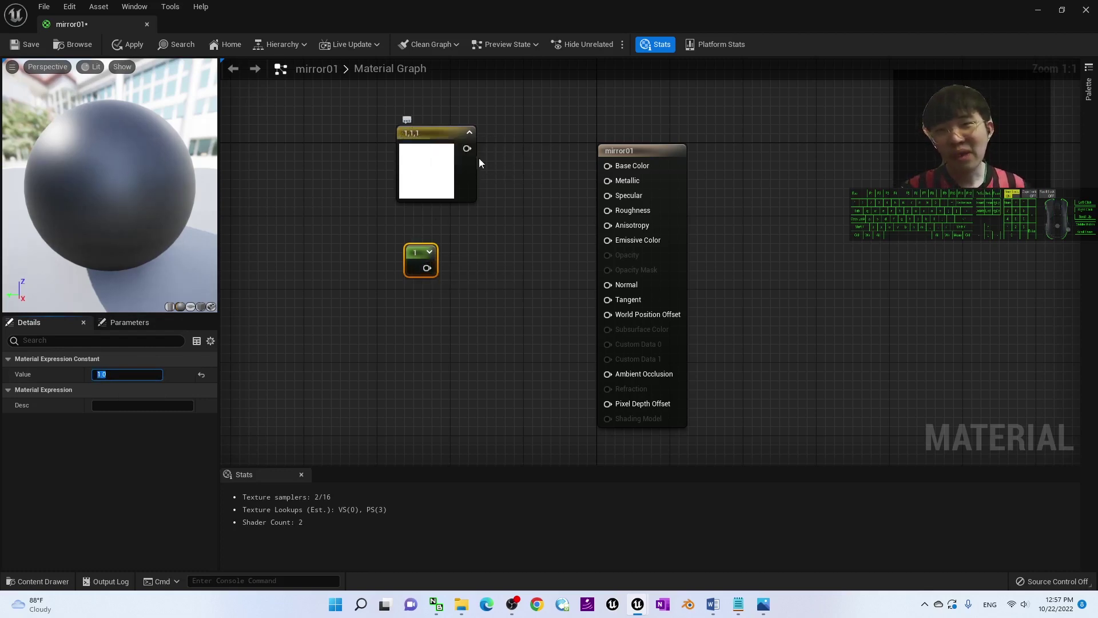
# Connect the white Constant3Vector node to Base Color and the constant 1 node to both Metallic and Specular.
pyautogui.moveTo(467, 148); pyautogui.dragTo(609, 166)
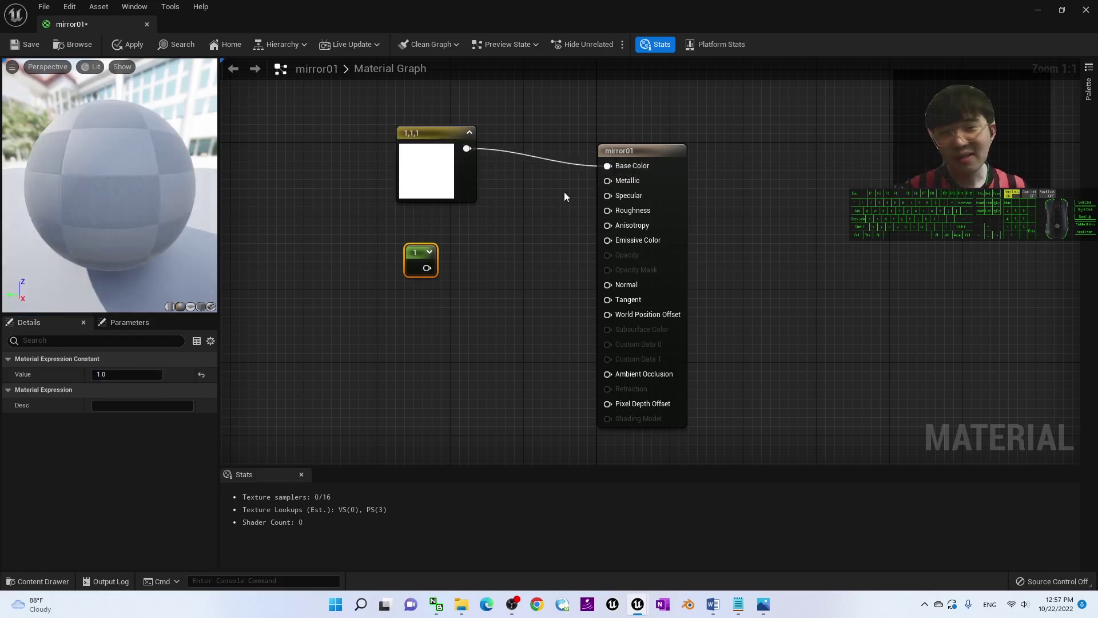
pyautogui.moveTo(426, 268); pyautogui.dragTo(609, 181)
pyautogui.moveTo(426, 267); pyautogui.dragTo(609, 195)
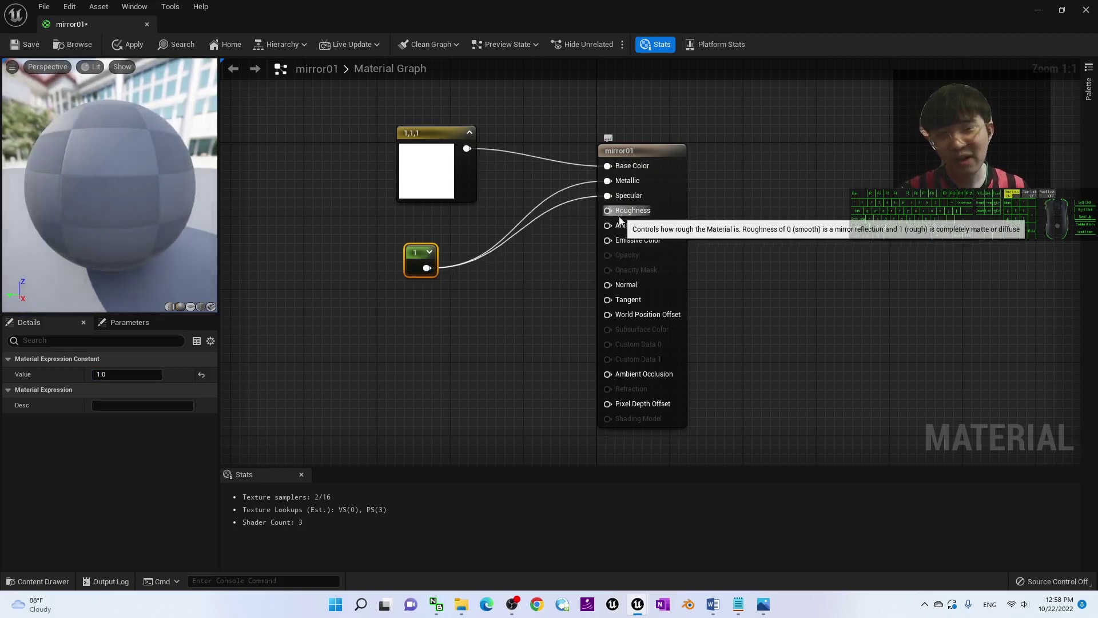
# Add another Constant node with value 0 below the first and connect it to Roughness.
pyautogui.rightClick(423, 314)
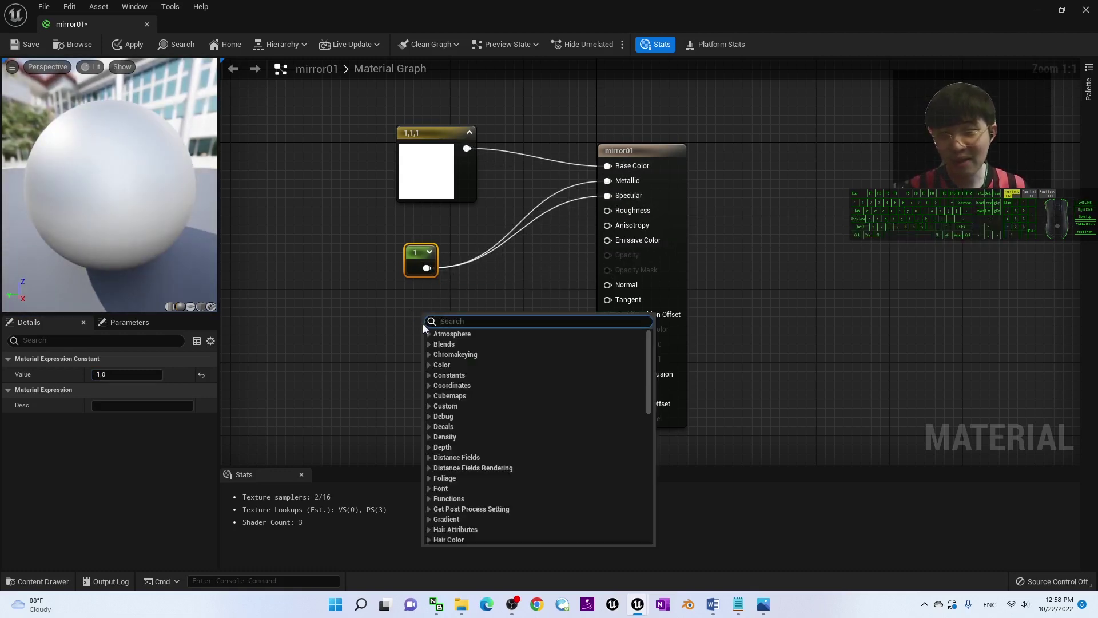
pyautogui.click(430, 377)
pyautogui.click(443, 386)
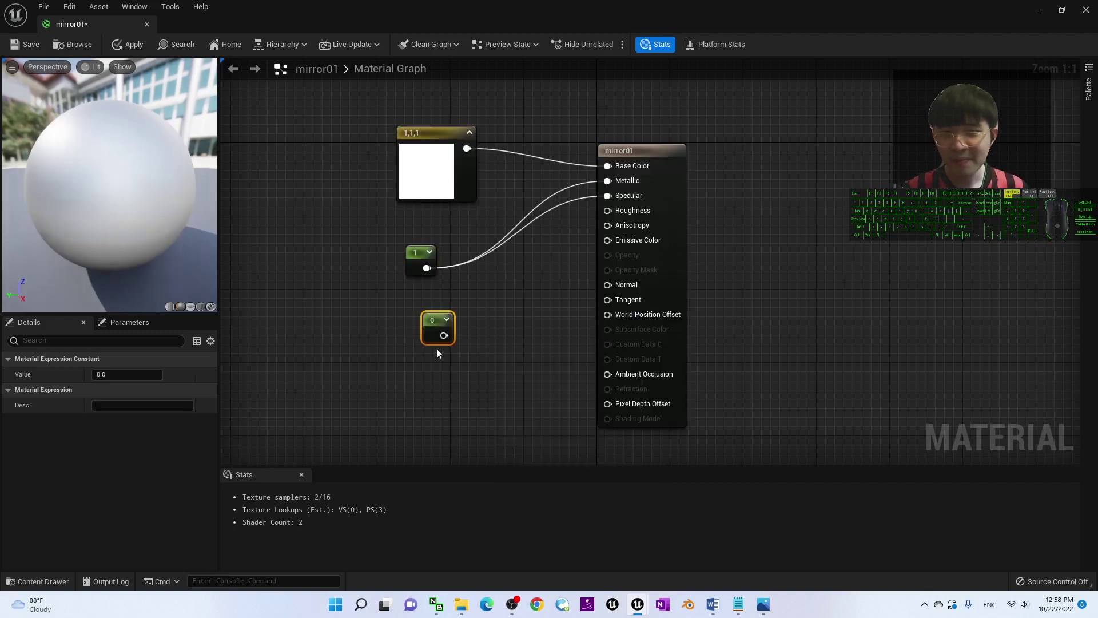
pyautogui.moveTo(444, 335); pyautogui.dragTo(608, 210)
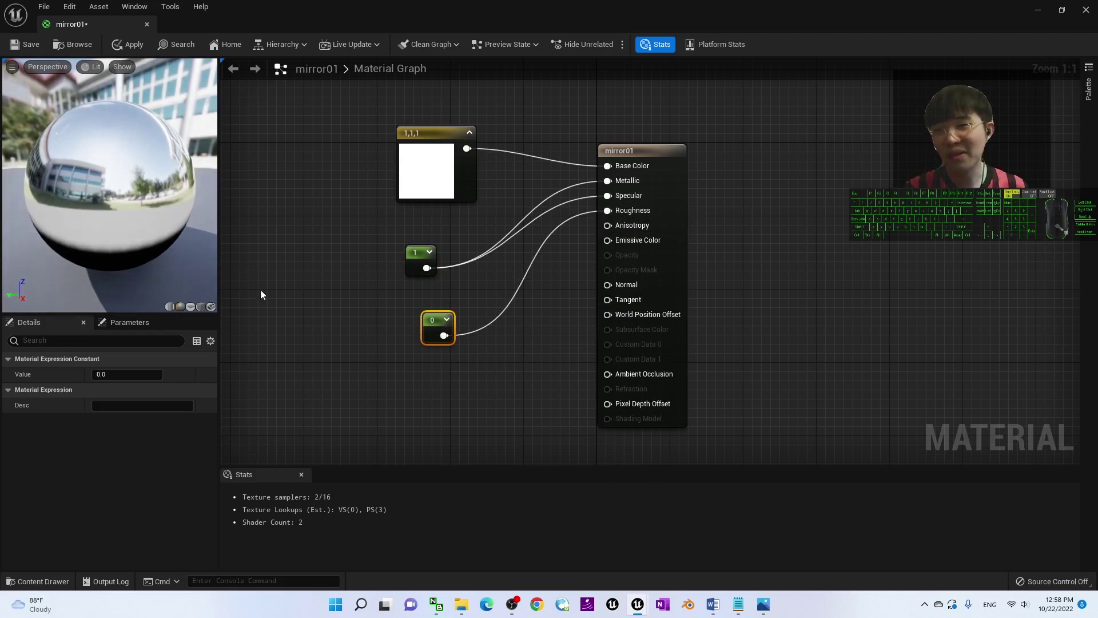
# Save the mirror01 material, close its editor, and bring the floor around the Player Start into closer view in ThirdPersonMap.
pyautogui.click(24, 46)
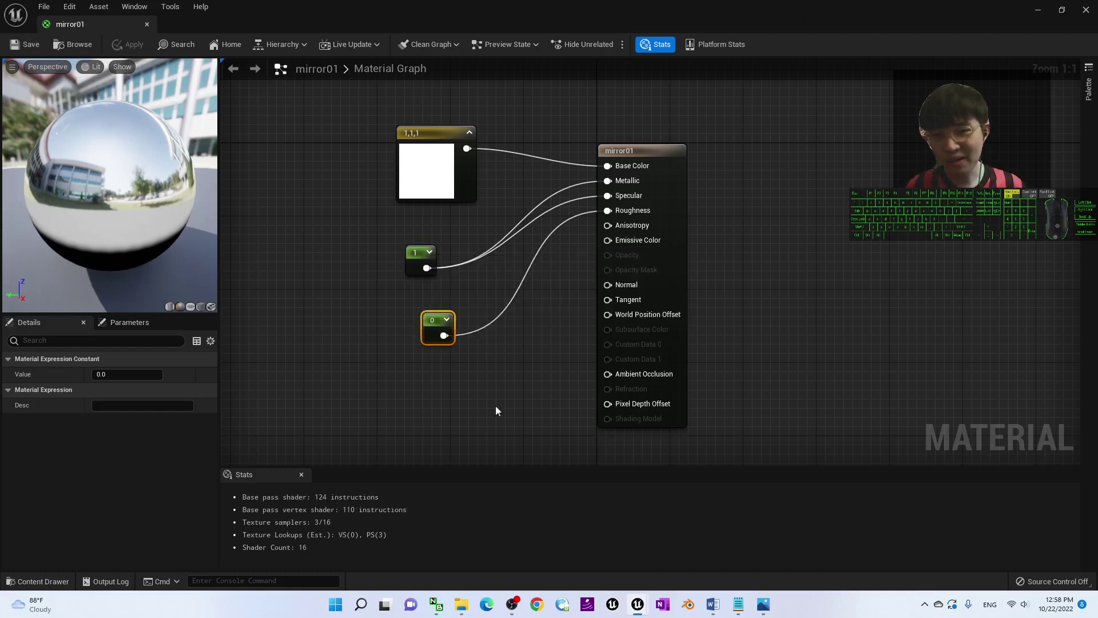
pyautogui.click(1086, 9)
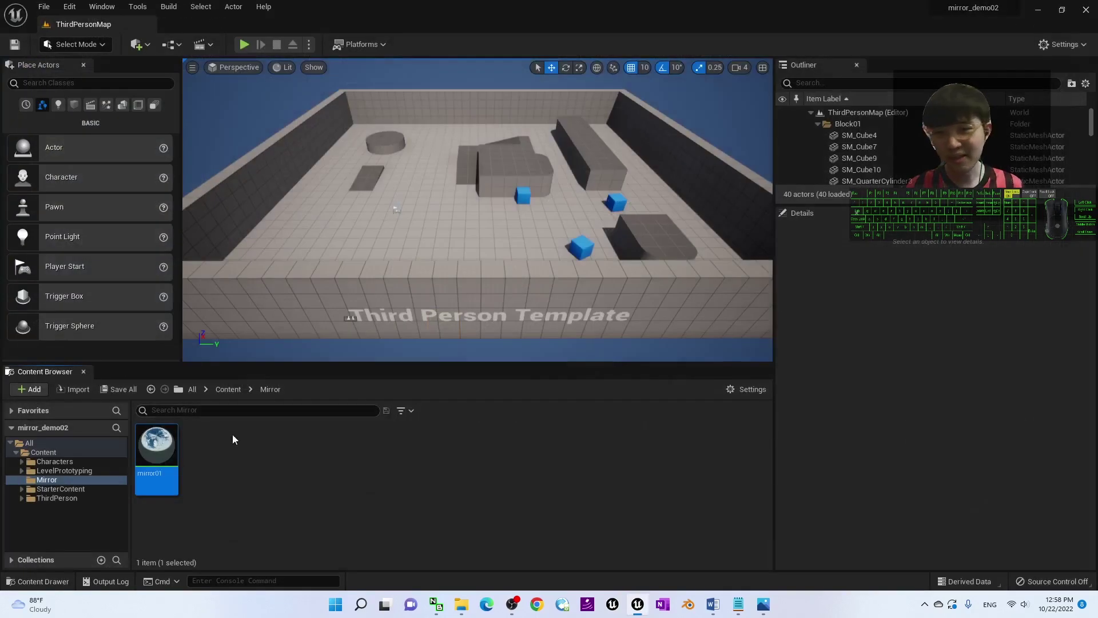
pyautogui.scroll(6, 410, 224)
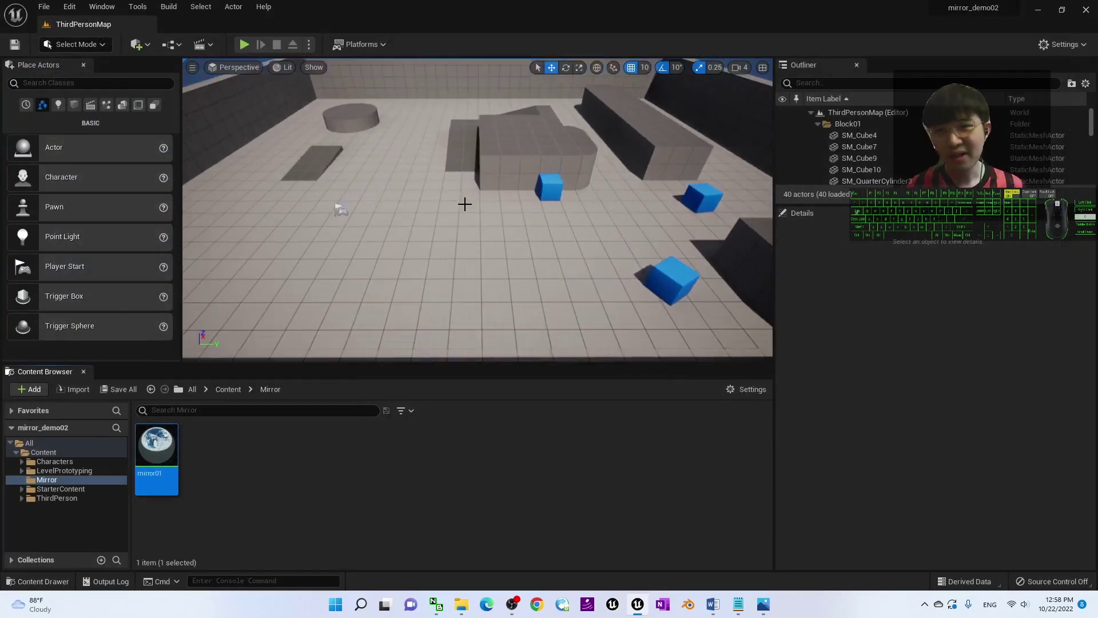
pyautogui.scroll(-4, 402, 249)
pyautogui.moveTo(493, 254)
pyautogui.mouseDown(button='right')
pyautogui.moveTo(435, 201)
pyautogui.moveTo(515, 229)
pyautogui.moveTo(486, 252)
pyautogui.mouseUp(button='right')
pyautogui.moveTo(343, 206); pyautogui.dragTo(299, 195, button='right')
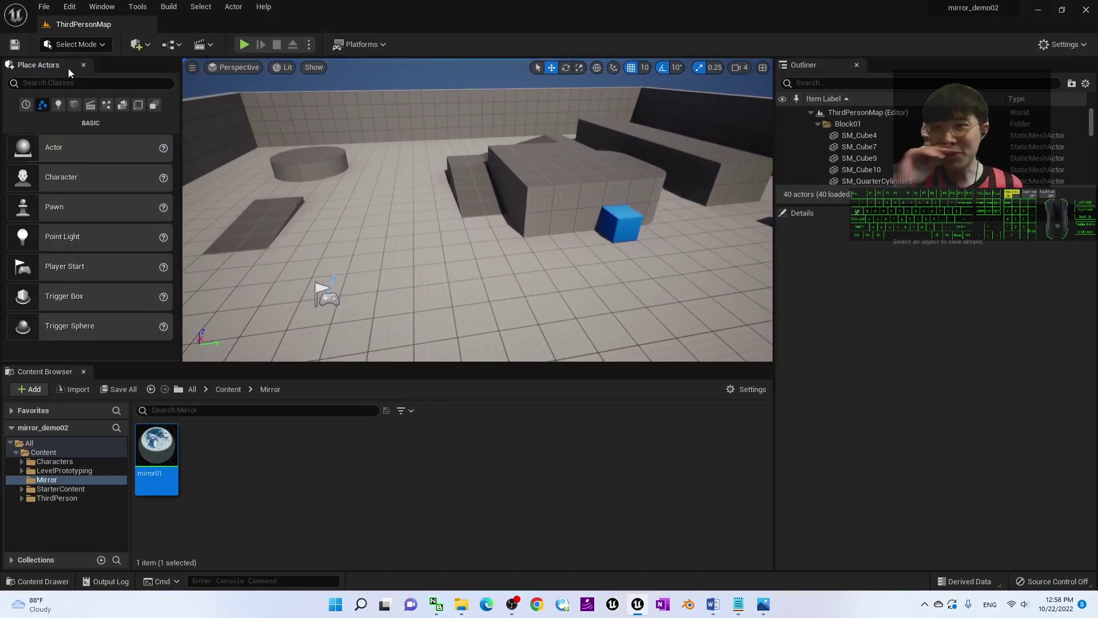
# Search the placeable actors for "cube" and place a Cube on the floor just beyond the Player Start.
pyautogui.click(34, 83)
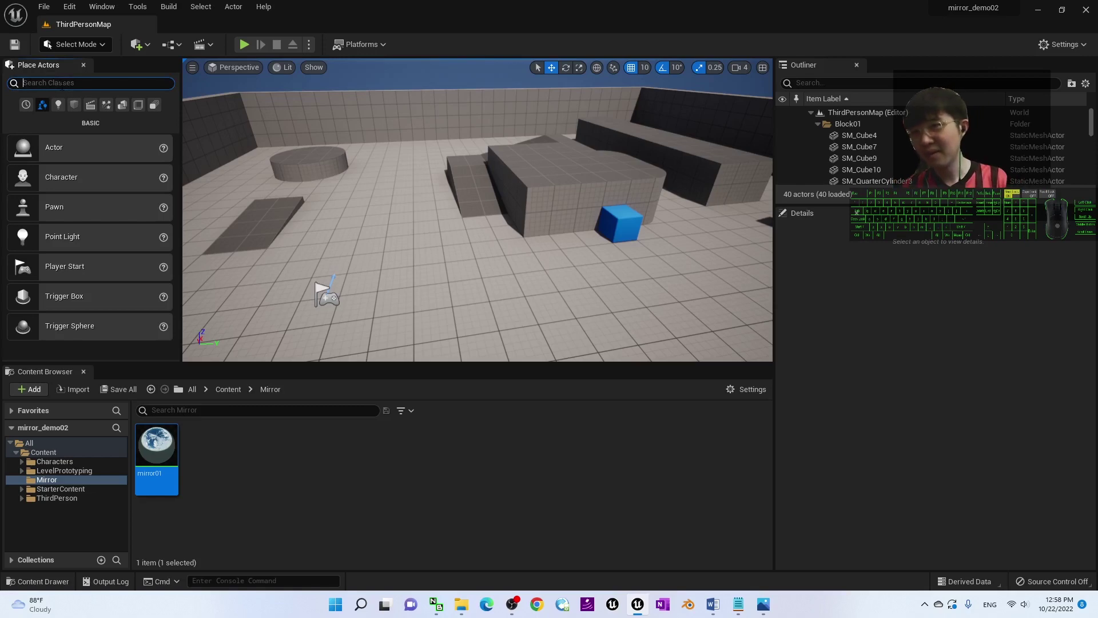
pyautogui.write('cube')
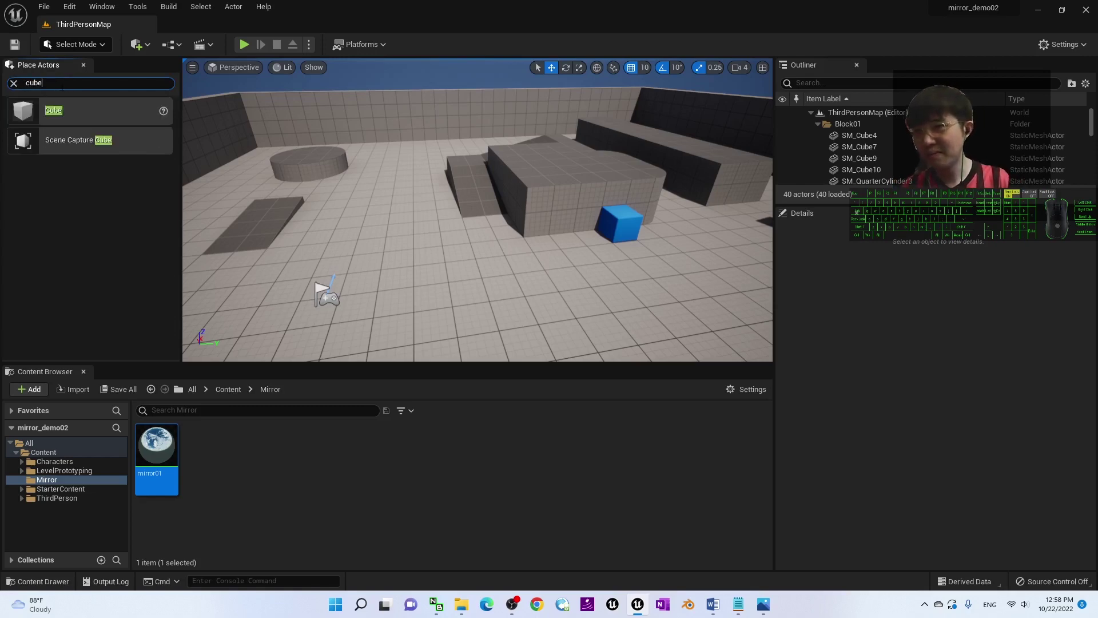
pyautogui.moveTo(77, 105); pyautogui.dragTo(344, 234)
pyautogui.scroll(2, 324, 262)
pyautogui.scroll(-2, 345, 267)
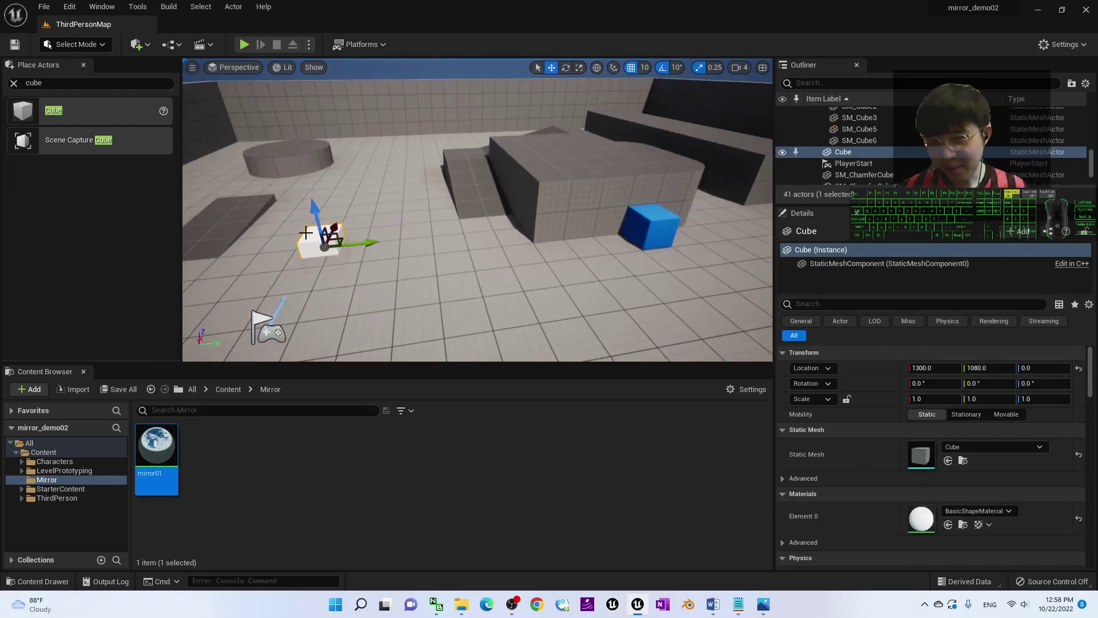
pyautogui.scroll(-2, 306, 256)
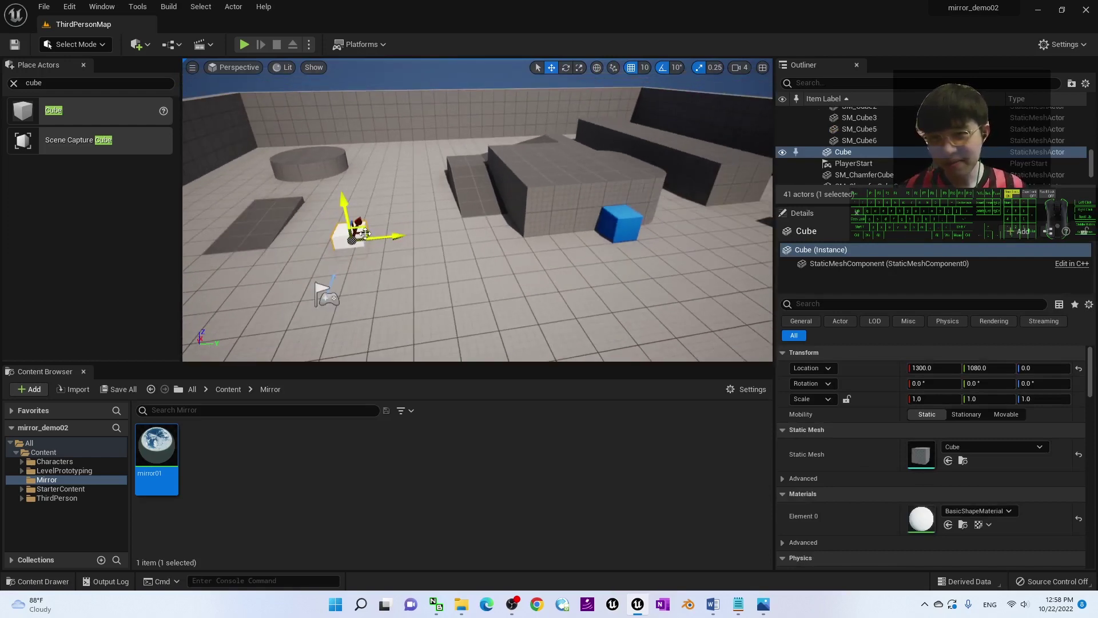
# Move the cube across the floor and raise it, to location about X 1090, Y 1400, Z 130.
pyautogui.scroll(1, 361, 233)
pyautogui.scroll(2, 297, 246)
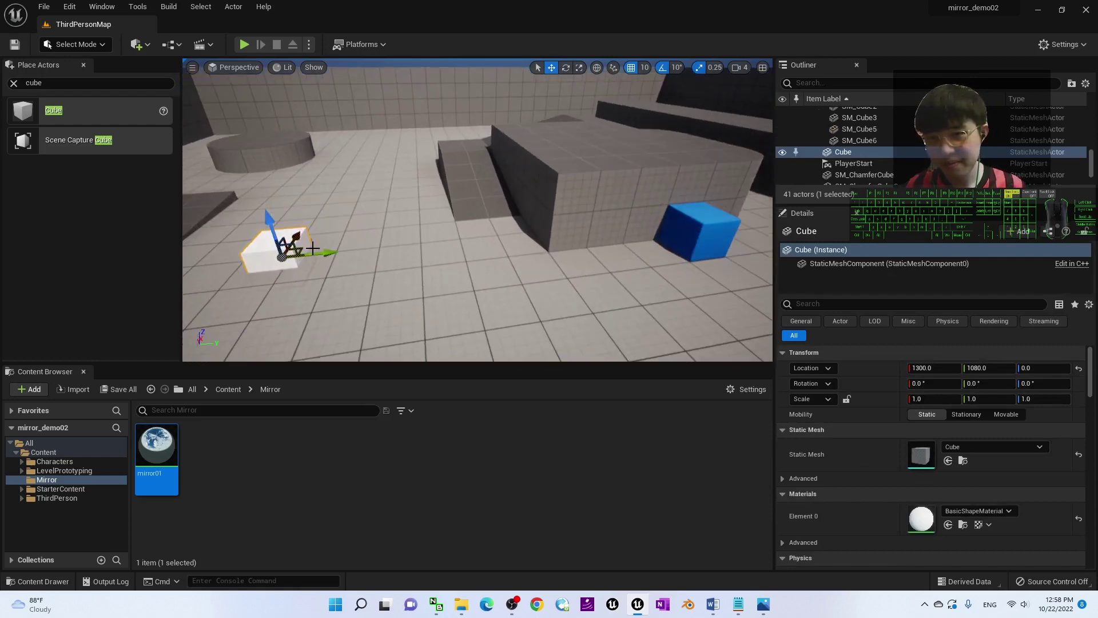
pyautogui.moveTo(301, 247); pyautogui.dragTo(423, 275)
pyautogui.scroll(-2, 444, 238)
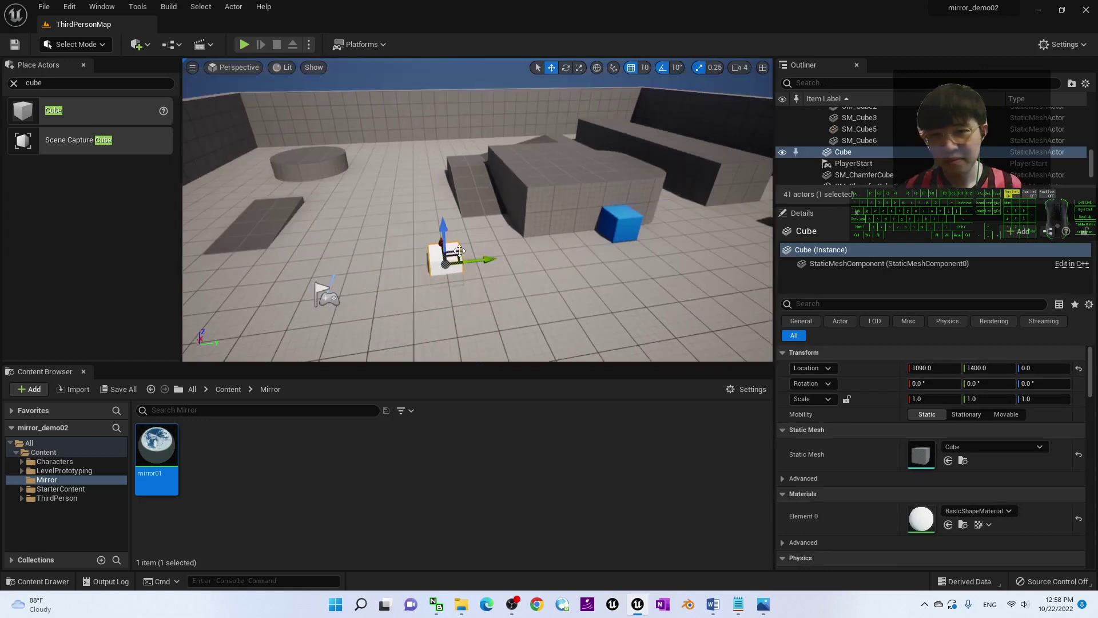
pyautogui.moveTo(445, 228); pyautogui.dragTo(444, 197)
pyautogui.scroll(2, 452, 232)
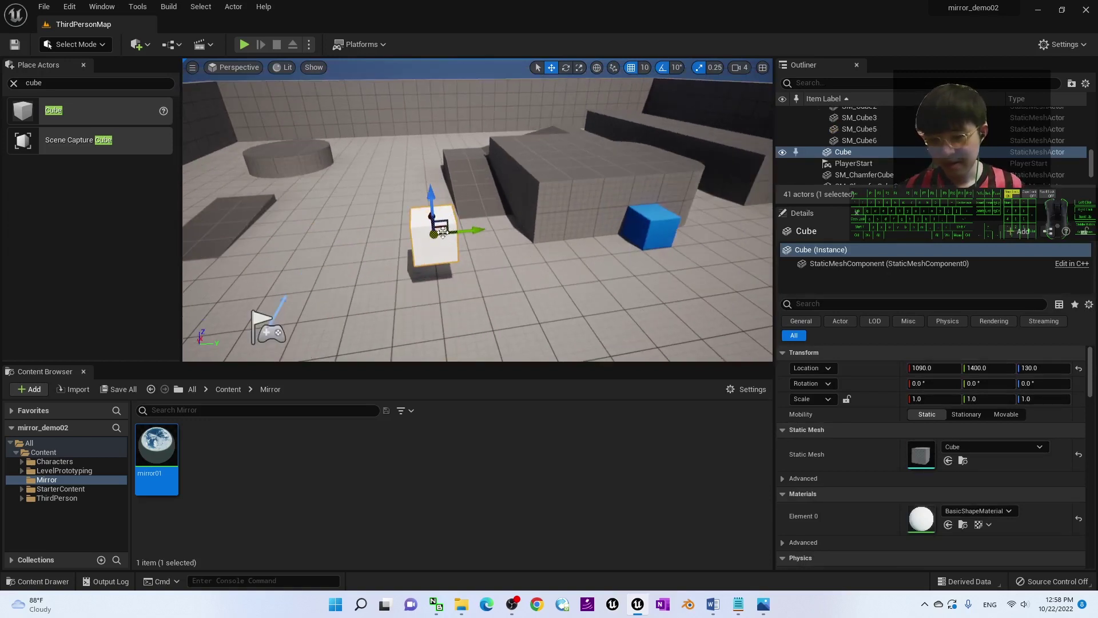
# Scale the cube uniformly to 3.0, then reduce its X scale to 0.75 to form a slab.
pyautogui.press('r')
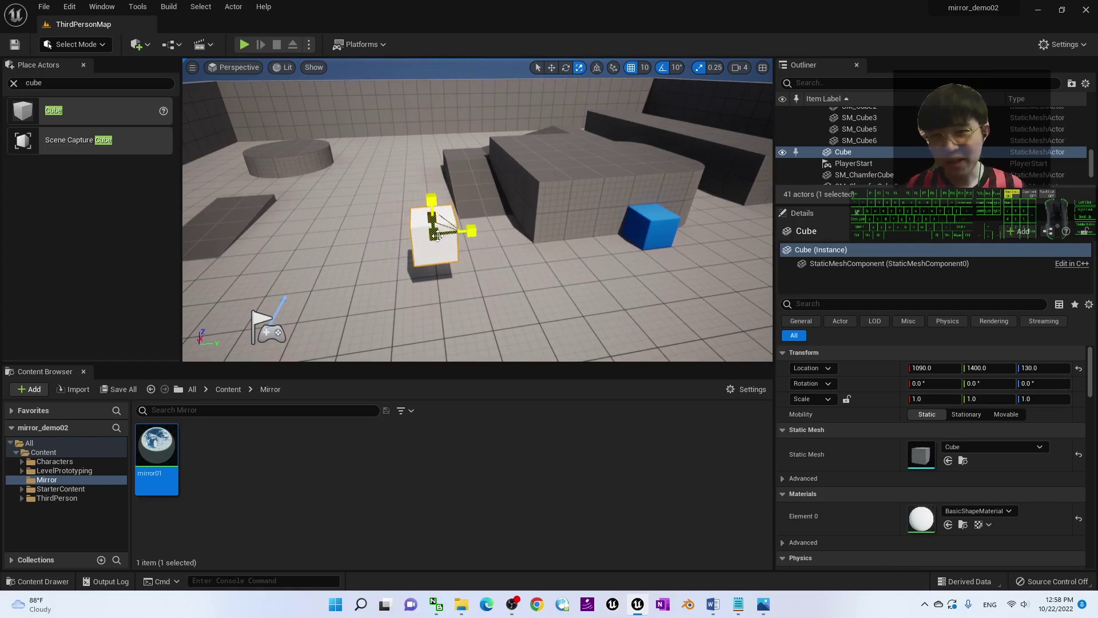
pyautogui.moveTo(433, 233); pyautogui.dragTo(471, 197)
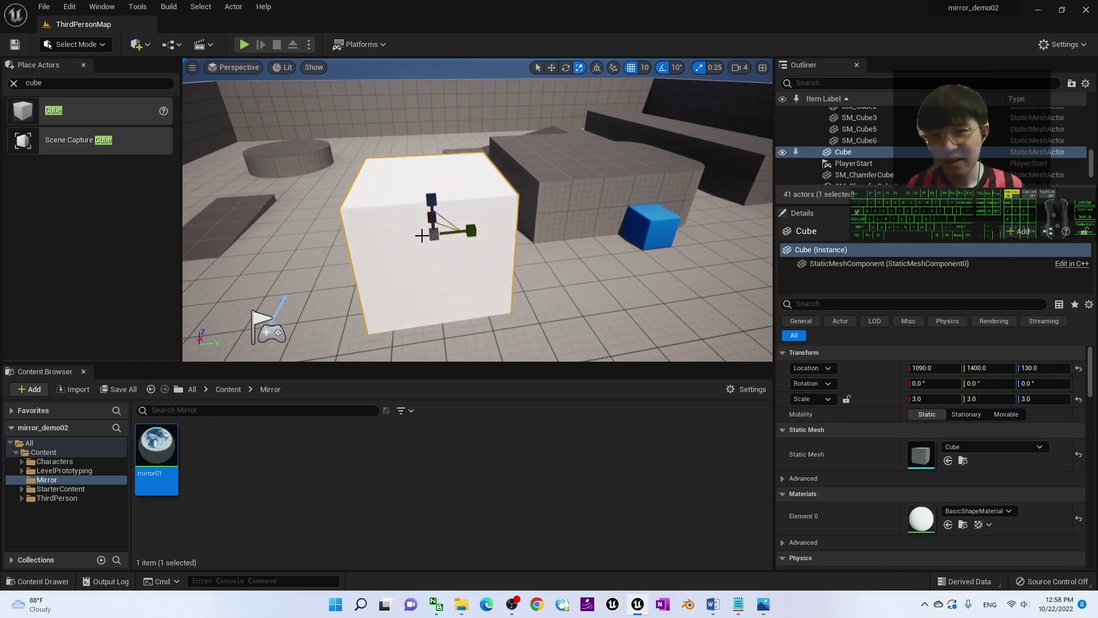
pyautogui.keyDown('alt'); pyautogui.moveTo(311, 224); pyautogui.dragTo(378, 252); pyautogui.keyUp('alt')
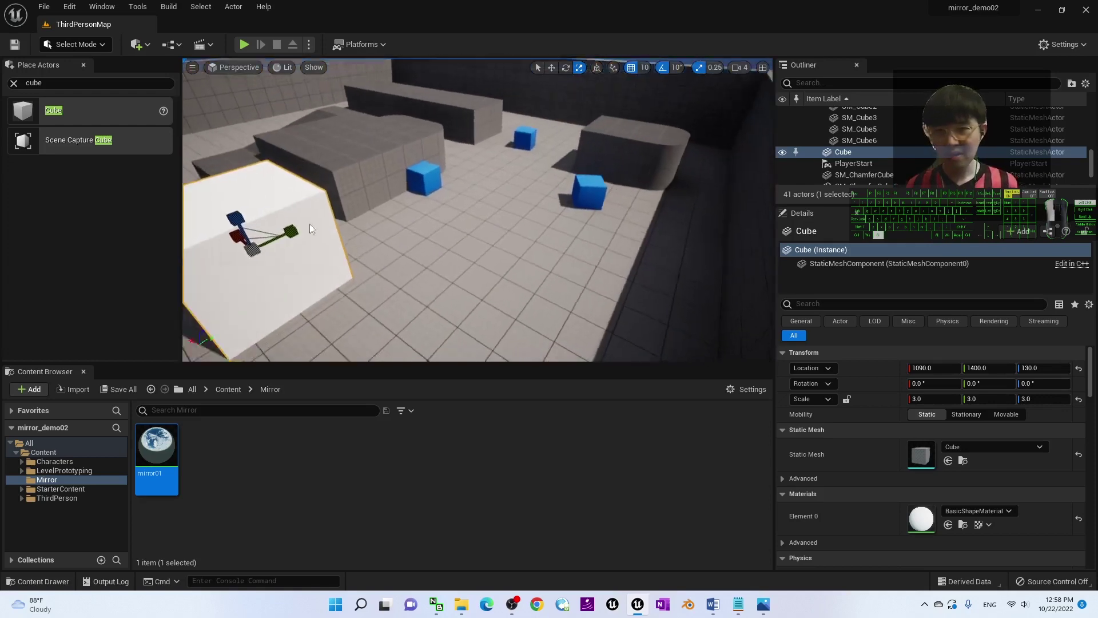
pyautogui.moveTo(327, 292); pyautogui.dragTo(348, 260, button='right')
pyautogui.moveTo(353, 245); pyautogui.dragTo(403, 250)
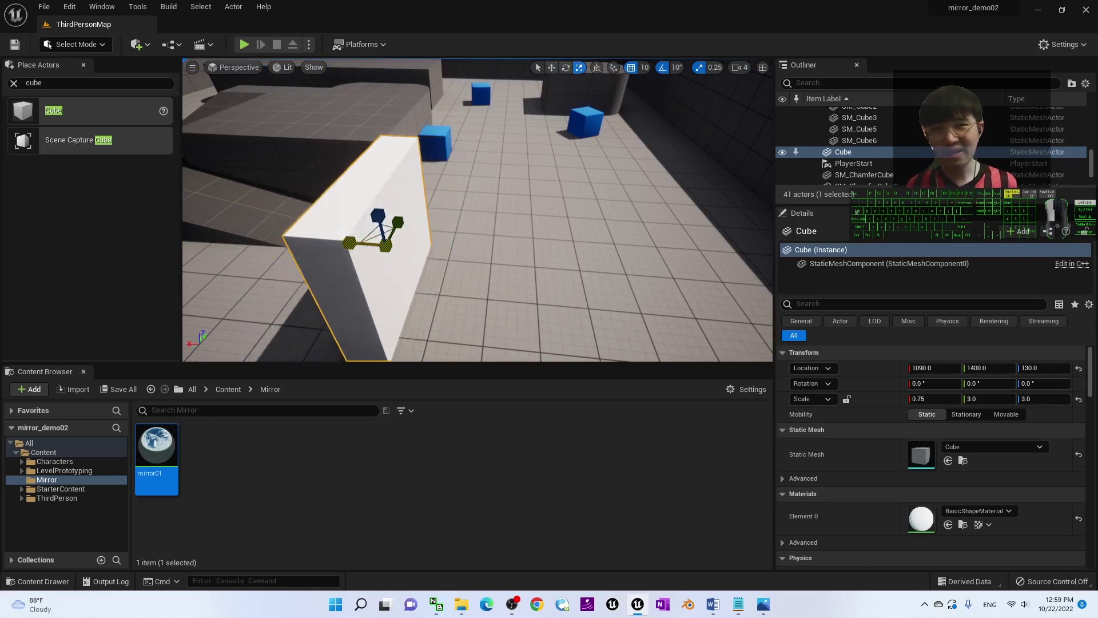
# Set the scale snap to 0.03125 and thin the slab to an X scale of 0.0625.
pyautogui.click(716, 68)
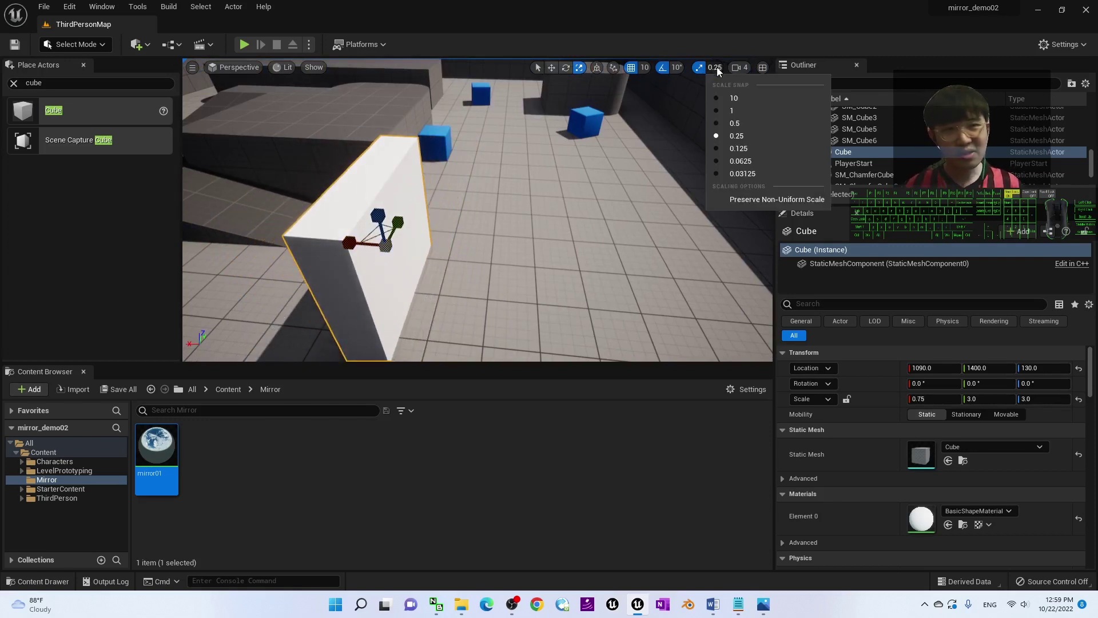
pyautogui.click(730, 174)
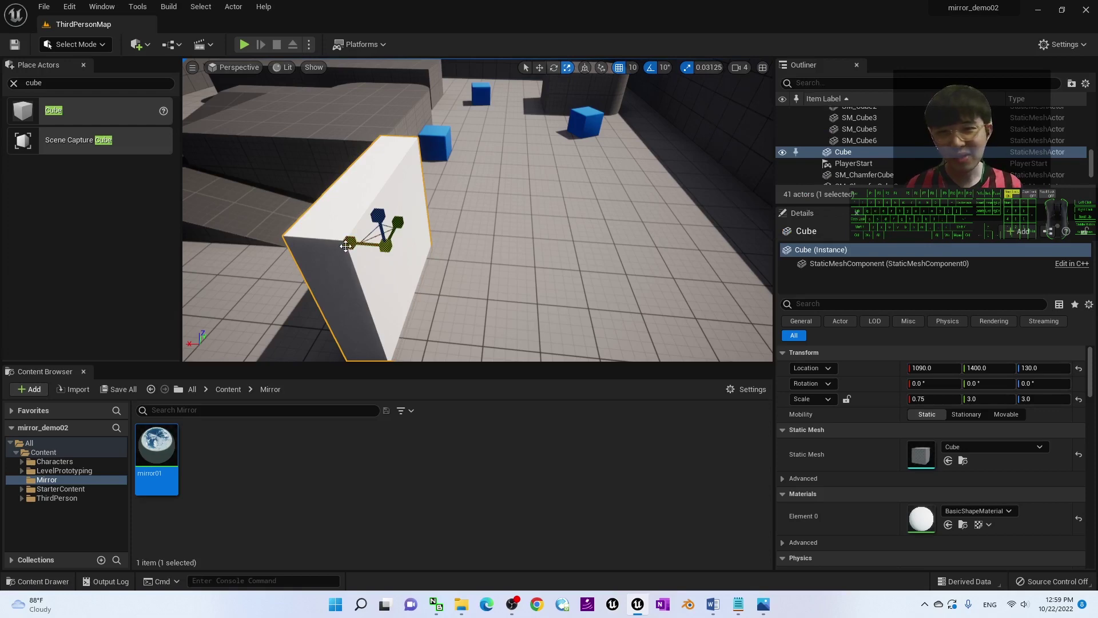
pyautogui.moveTo(346, 246); pyautogui.dragTo(385, 246)
pyautogui.scroll(3, 426, 225)
pyautogui.scroll(-3, 468, 231)
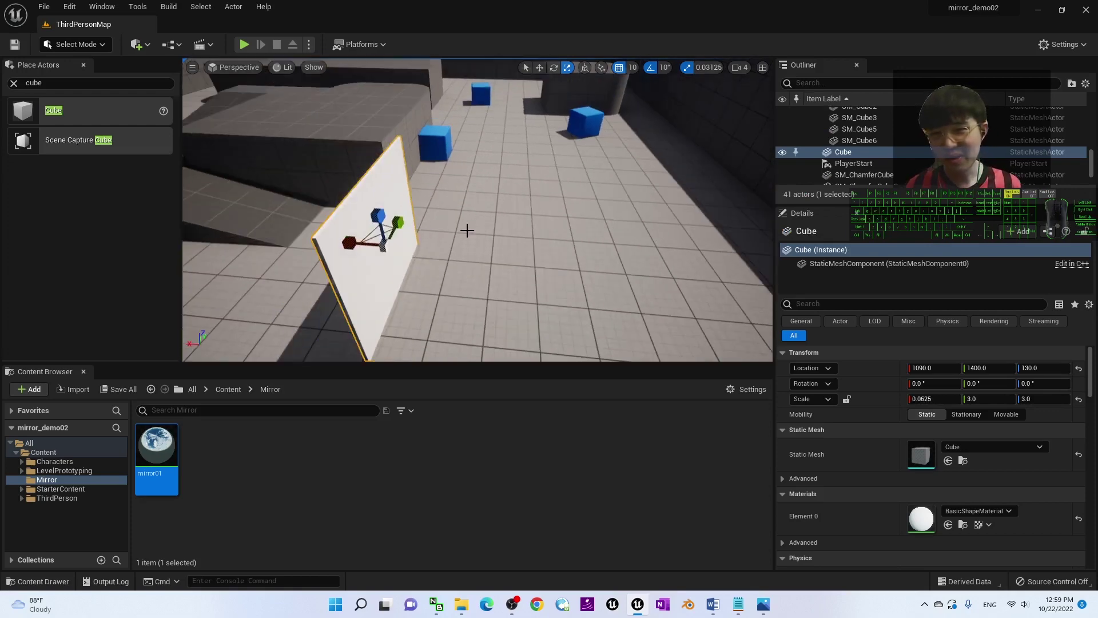
# Raise the thin panel to Z 160 and set its Z scale to 2.90625 so it stands just above the floor.
pyautogui.moveTo(576, 261); pyautogui.dragTo(401, 206, button='right')
pyautogui.press('w')
pyautogui.press('s')
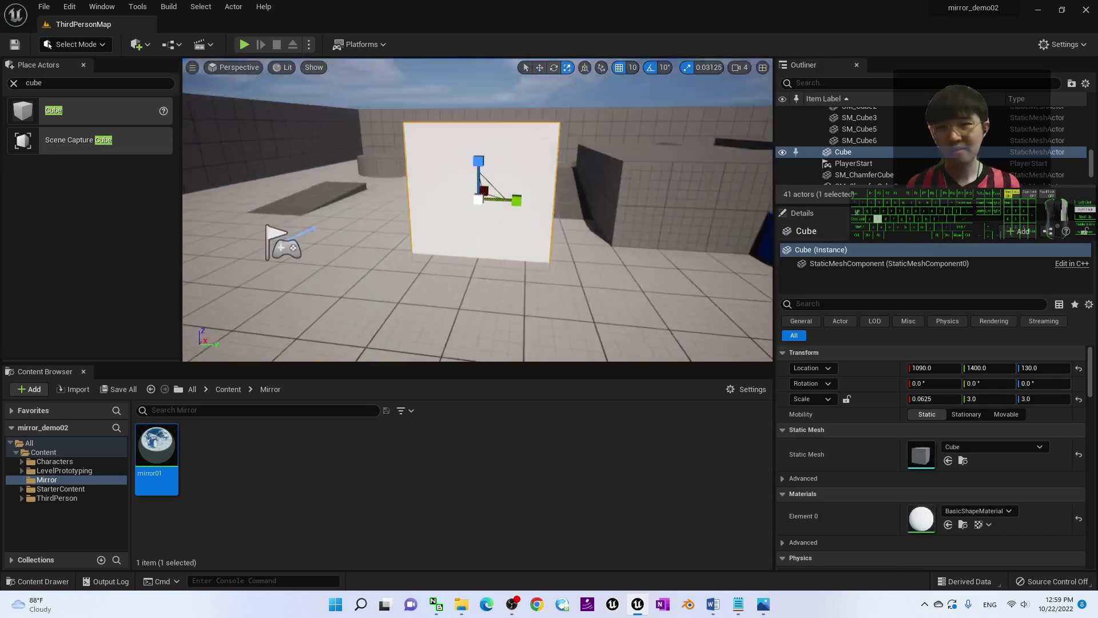
pyautogui.moveTo(504, 230); pyautogui.dragTo(495, 284, button='right')
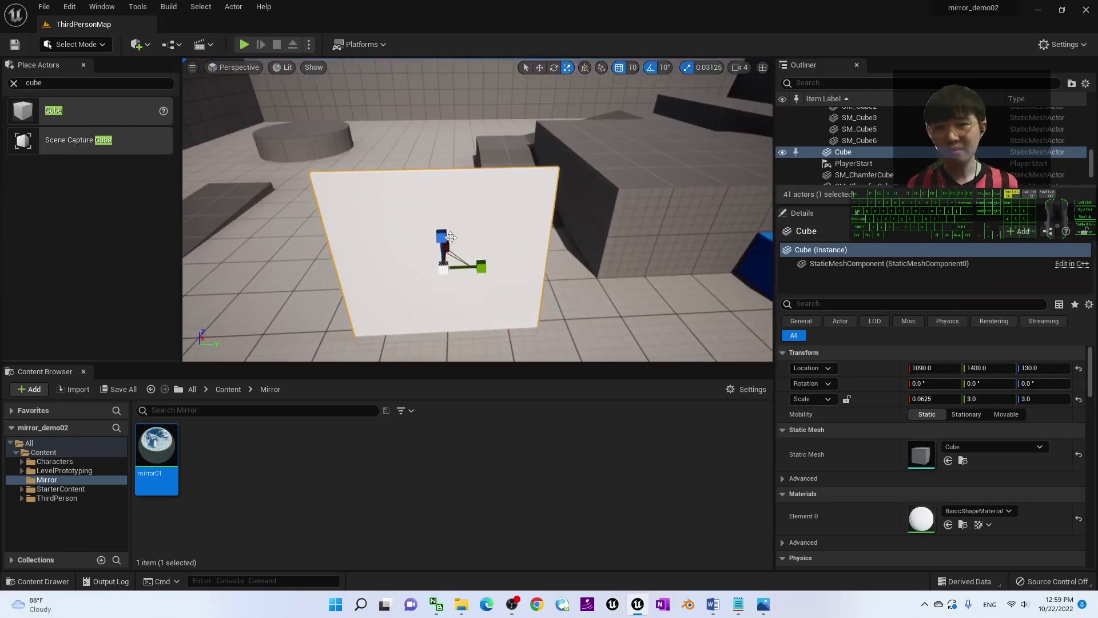
pyautogui.moveTo(441, 232); pyautogui.dragTo(447, 201)
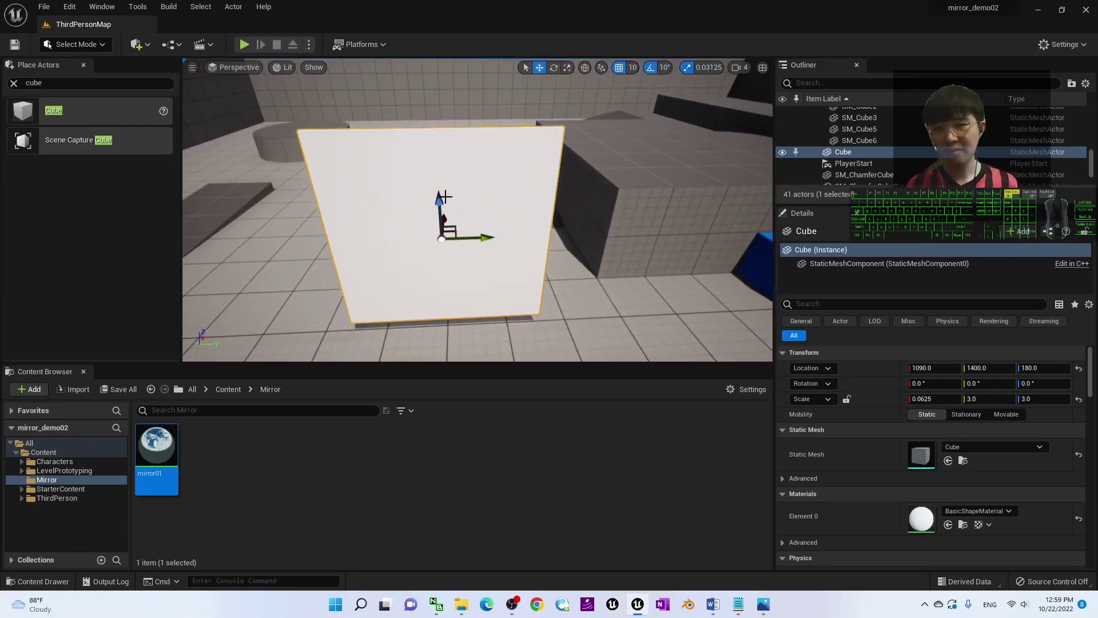
pyautogui.press('e')
pyautogui.press('a')
pyautogui.moveTo(432, 166); pyautogui.dragTo(583, 171, button='right')
pyautogui.press('r')
pyautogui.moveTo(432, 137)
pyautogui.mouseDown()
pyautogui.moveTo(433, 166)
pyautogui.moveTo(433, 127)
pyautogui.moveTo(431, 139)
pyautogui.mouseUp()
pyautogui.press('r')
pyautogui.scroll(2, 495, 185)
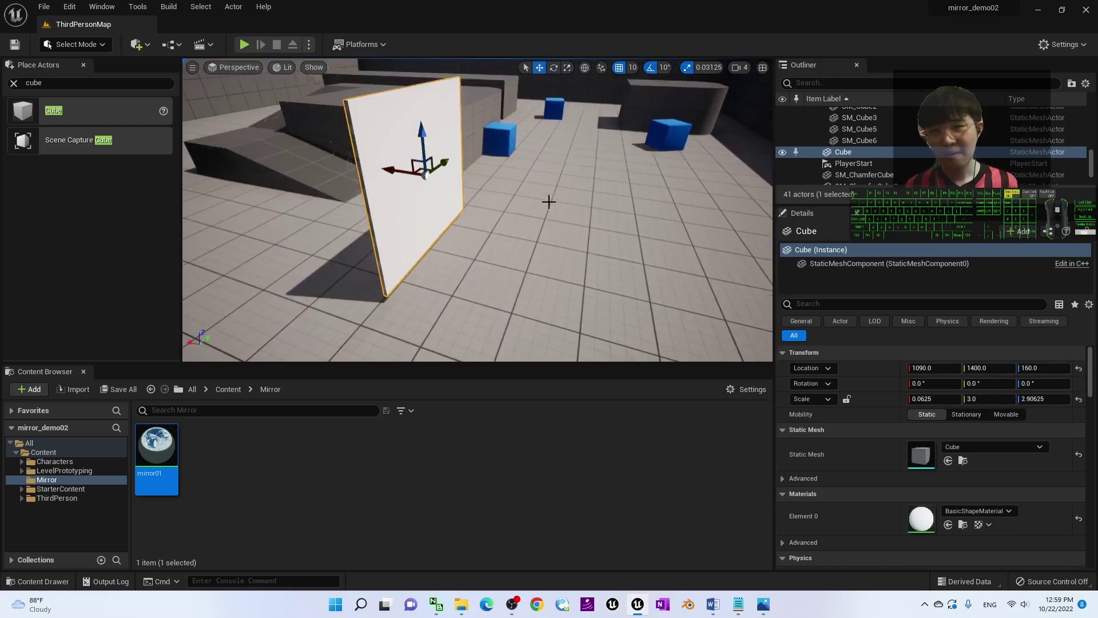
# Apply the mirror01 material to the upright cube panel.
pyautogui.press('d')
pyautogui.moveTo(495, 185); pyautogui.dragTo(429, 158, button='right')
pyautogui.press('d')
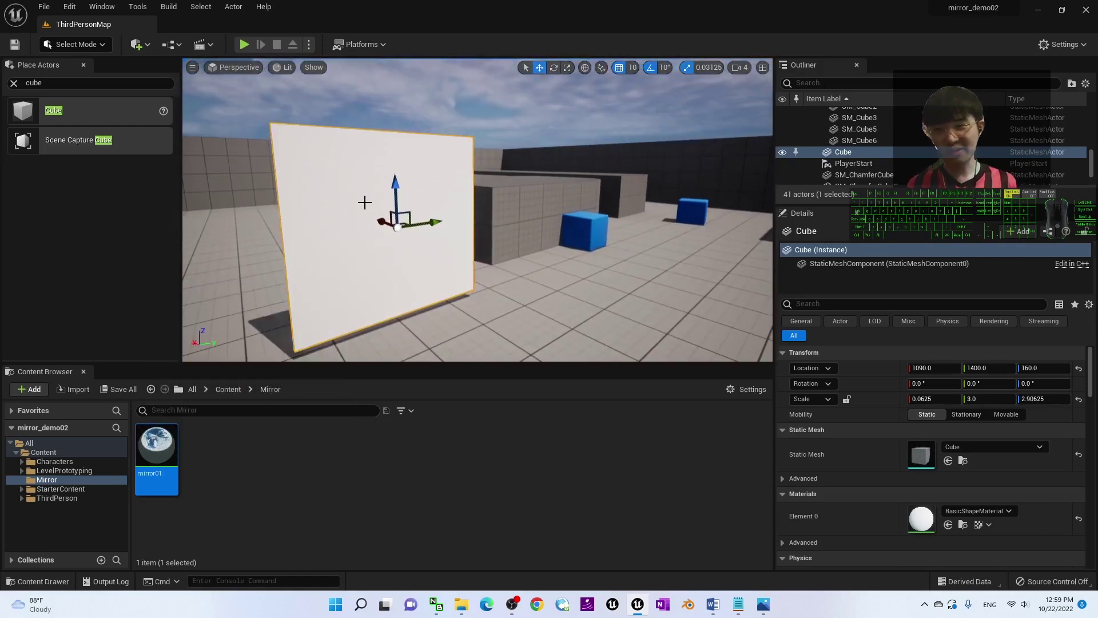
pyautogui.moveTo(165, 439); pyautogui.dragTo(343, 212)
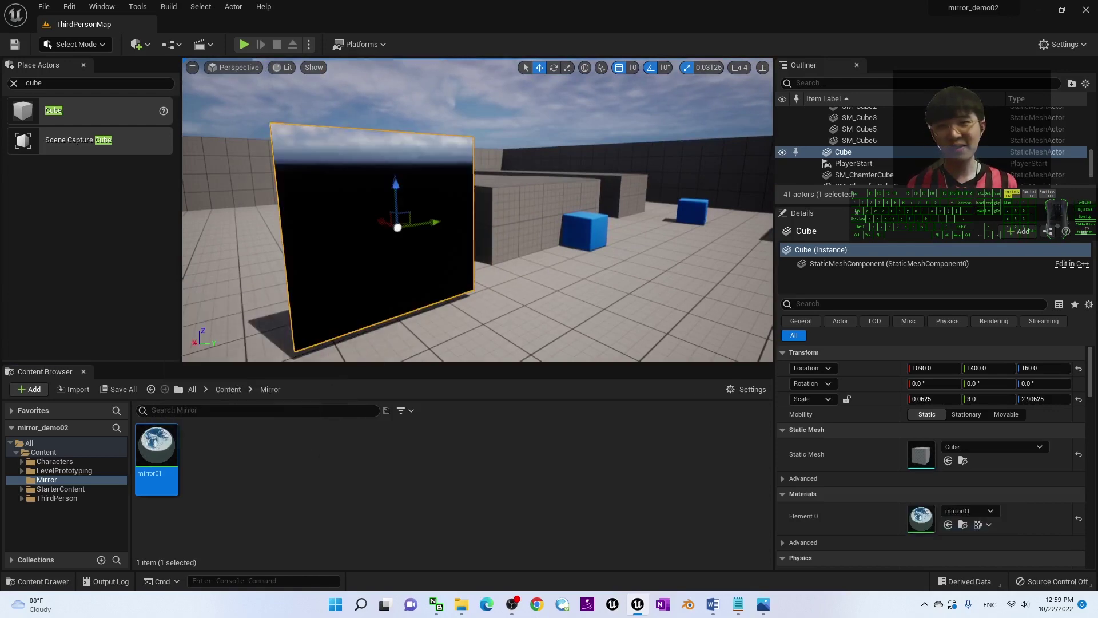
# Play the level, run and jump the character around the mirror panel to check its reflection, and end the play session.
pyautogui.click(244, 45)
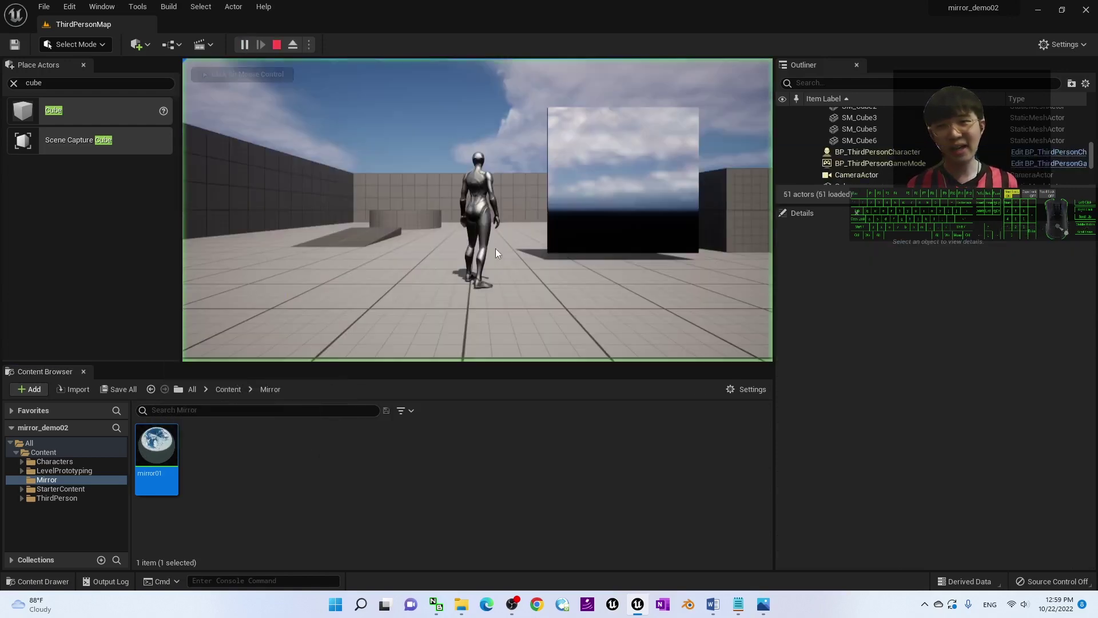
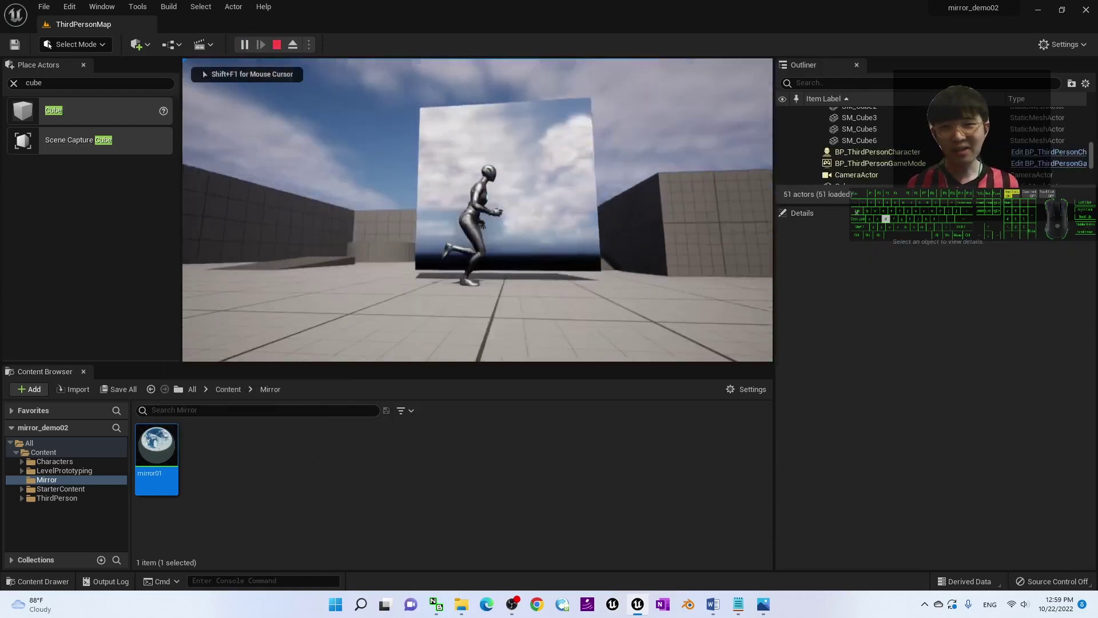
pyautogui.press('space')
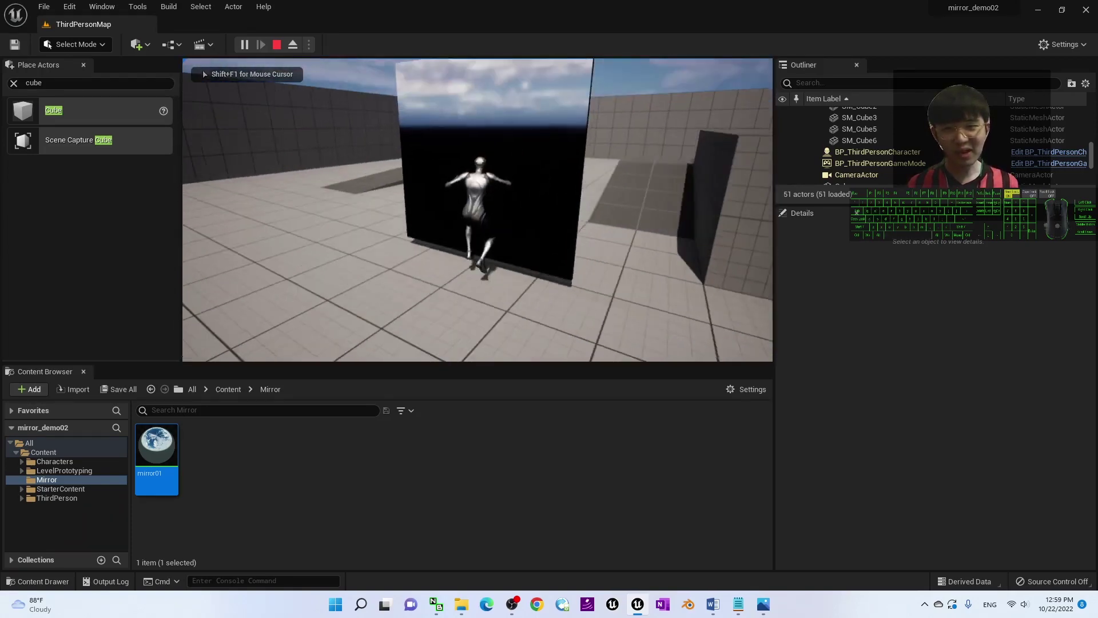
pyautogui.press('space')
pyautogui.press('s')
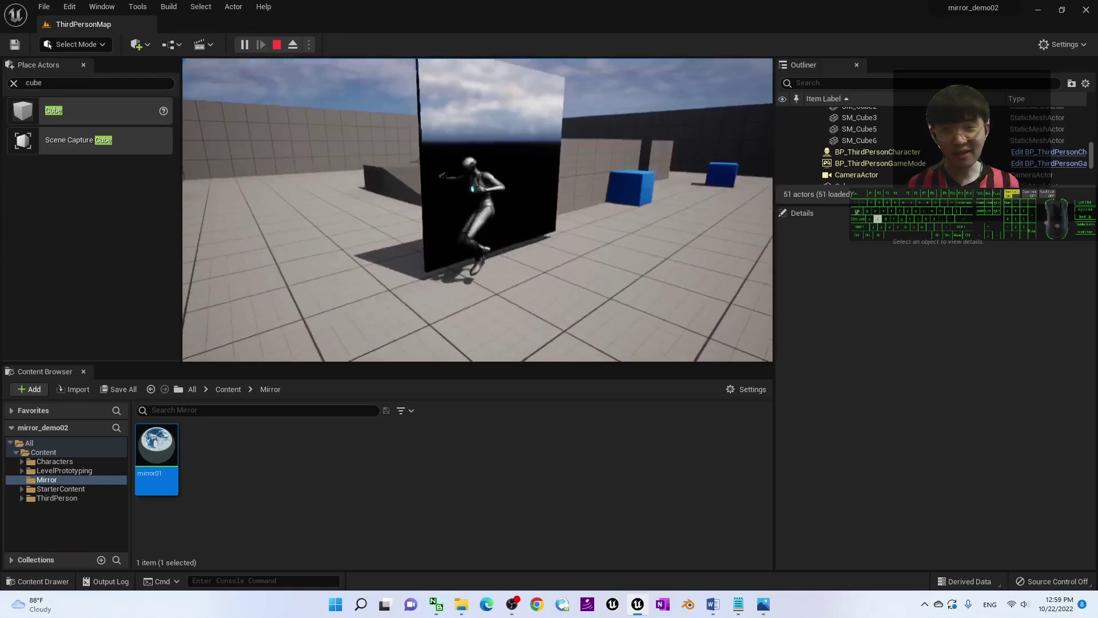
pyautogui.press('a')
pyautogui.press('d')
pyautogui.press('s')
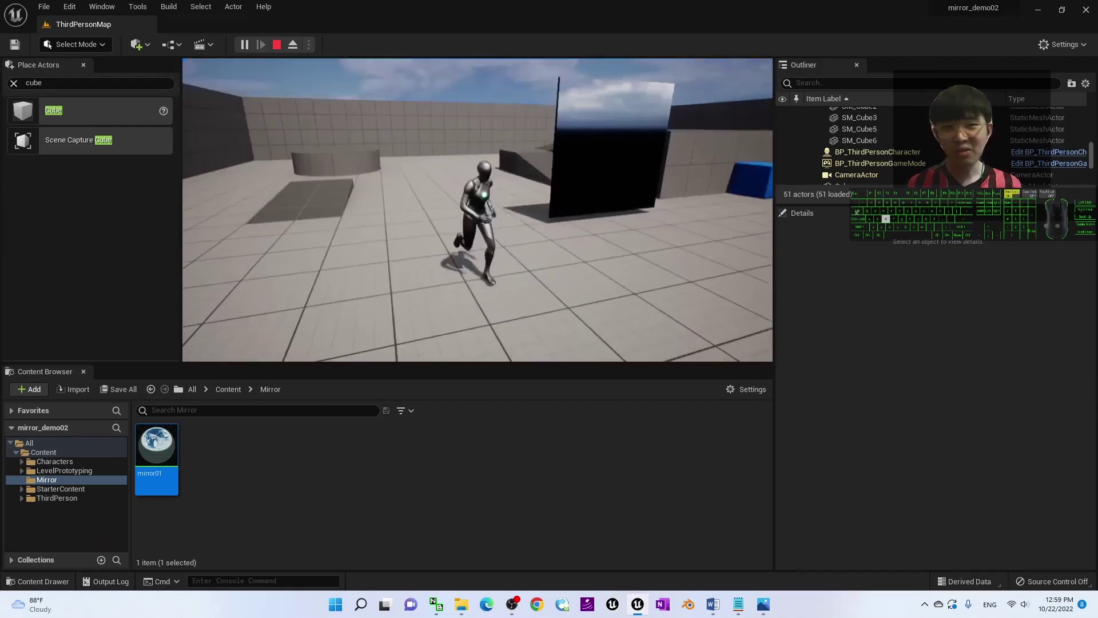
pyautogui.press('Escape')
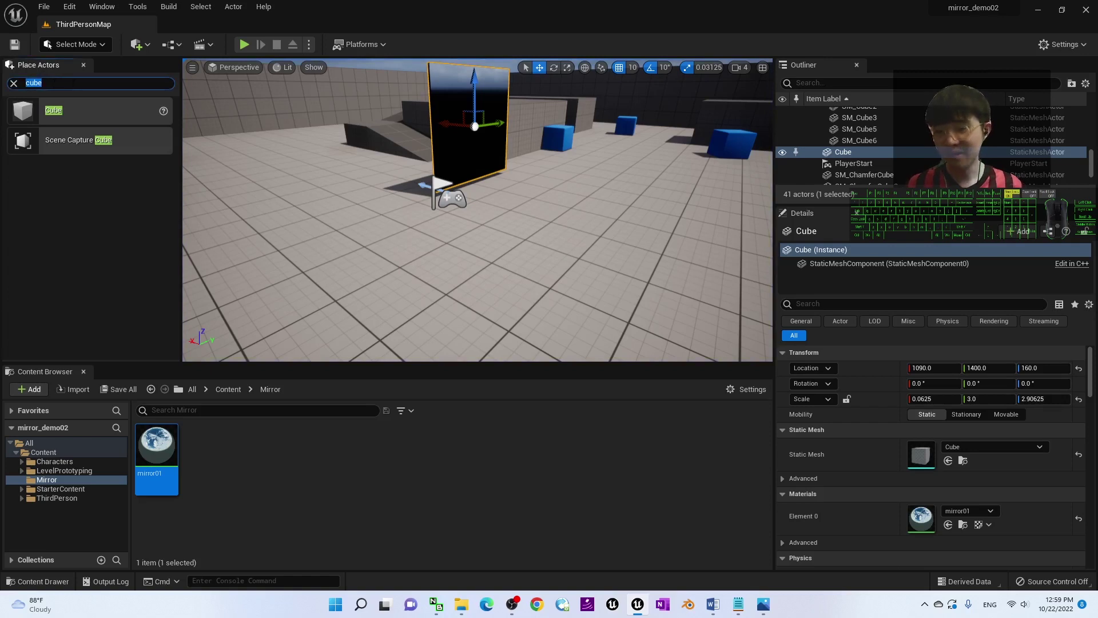
# Search the placeable actors for "reflection" and place a Planar Reflection near the mirror panel, raised to Z 40.
pyautogui.write('ion')
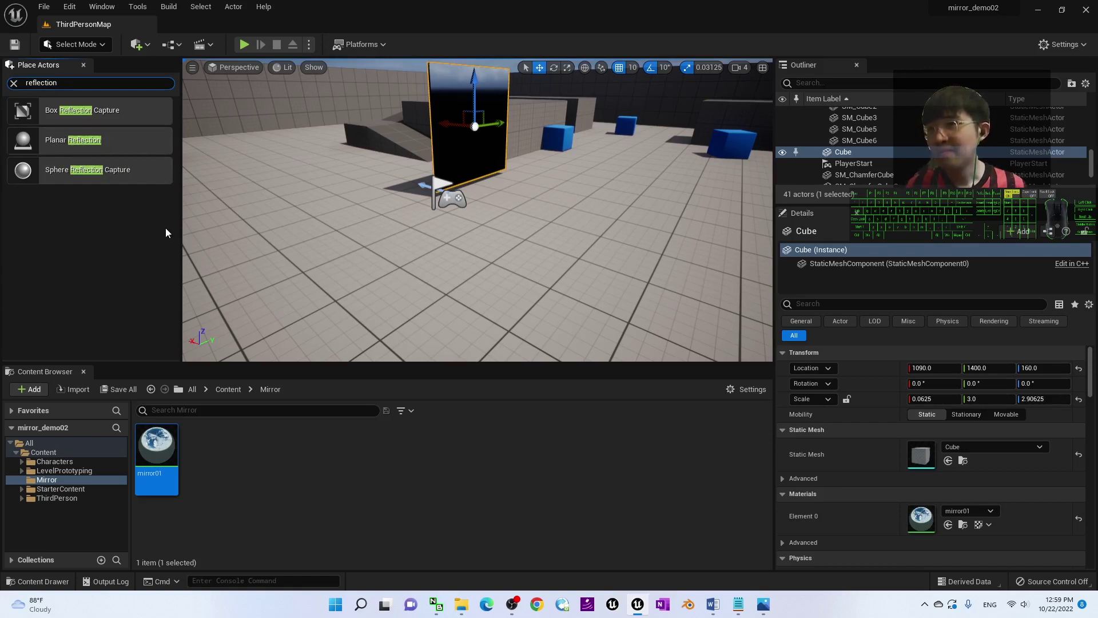
pyautogui.moveTo(60, 140); pyautogui.dragTo(388, 238)
pyautogui.moveTo(439, 197)
pyautogui.mouseDown()
pyautogui.moveTo(439, 164)
pyautogui.moveTo(439, 179)
pyautogui.mouseUp()
pyautogui.scroll(-7, 540, 177)
pyautogui.scroll(4, 492, 169)
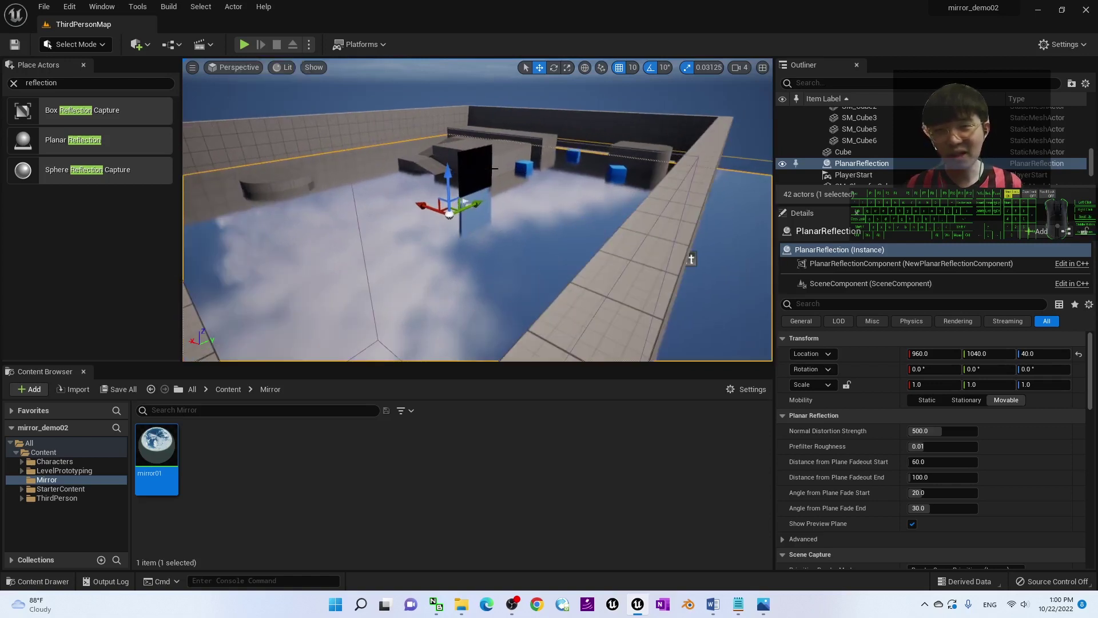
# Scale the Planar Reflection down to 0.25 in X and Y.
pyautogui.scroll(-2, 495, 169)
pyautogui.press('e')
pyautogui.press('r')
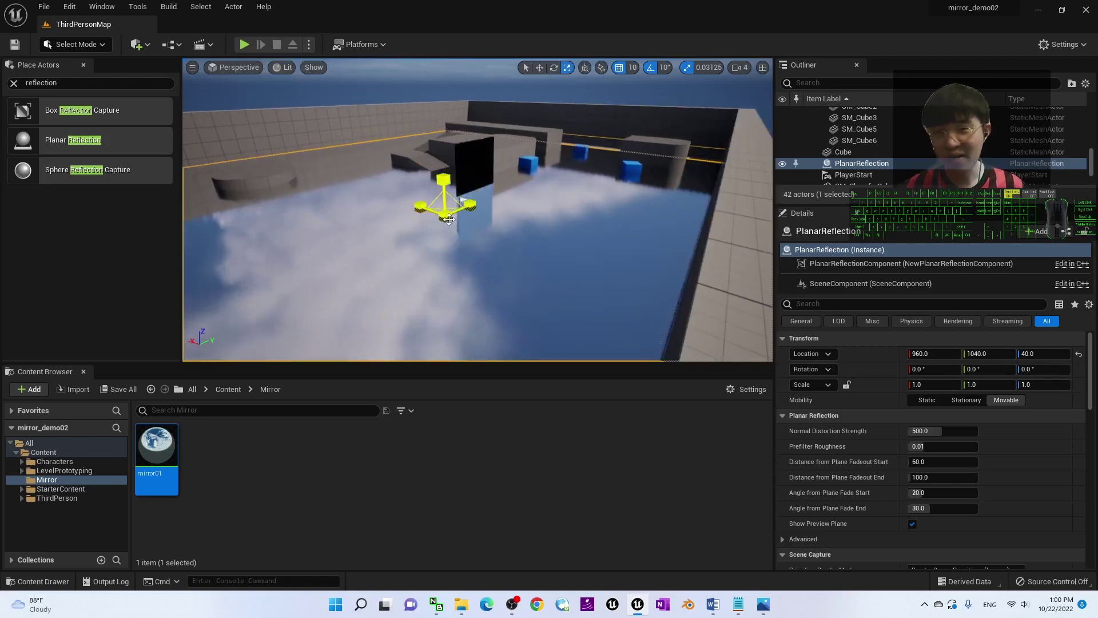
pyautogui.moveTo(445, 217); pyautogui.dragTo(432, 230)
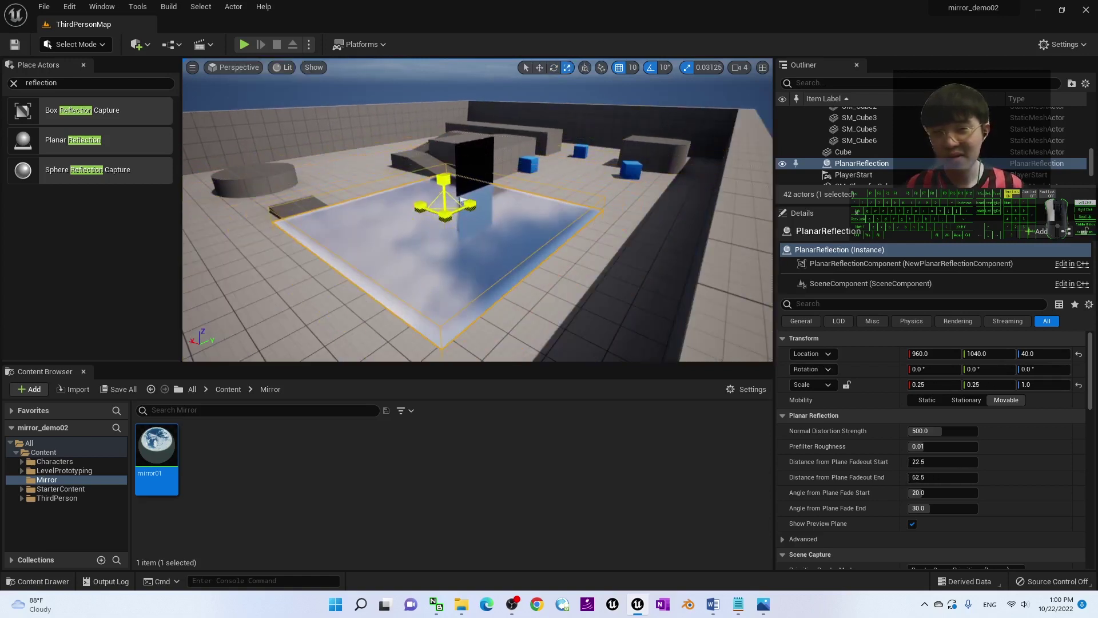
# Rotate the Planar Reflection 90° about the Y axis so it stands upright.
pyautogui.press('w')
pyautogui.scroll(1, 439, 225)
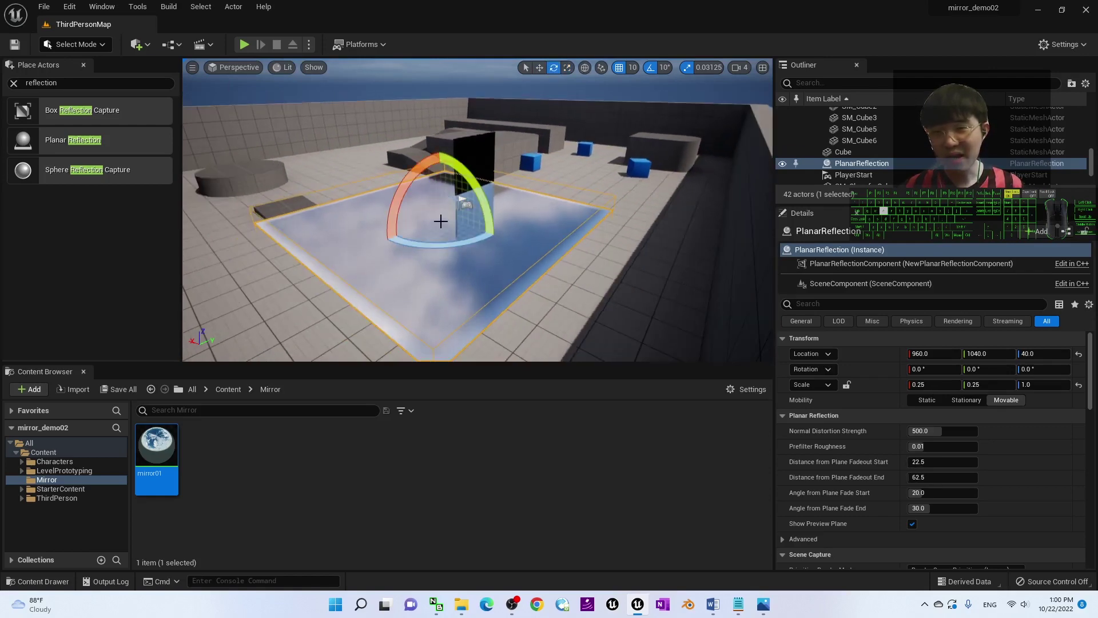
pyautogui.moveTo(403, 201); pyautogui.dragTo(439, 147)
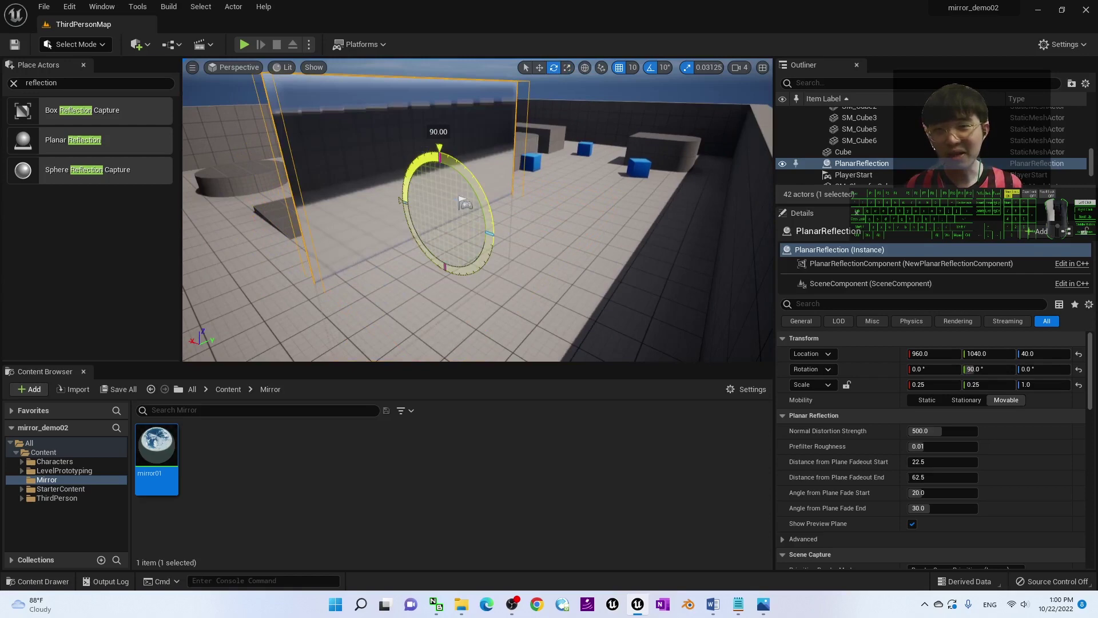
# Shrink the Planar Reflection to scale X 0.15625, Y 0.09375 and move it in front of the mirror panel at X 990, Y 1450.
pyautogui.scroll(-2, 364, 133)
pyautogui.press('a')
pyautogui.moveTo(692, 257); pyautogui.dragTo(766, 254, button='right')
pyautogui.press('d')
pyautogui.moveTo(364, 133); pyautogui.dragTo(363, 133, button='right')
pyautogui.moveTo(468, 284); pyautogui.dragTo(468, 284, button='right')
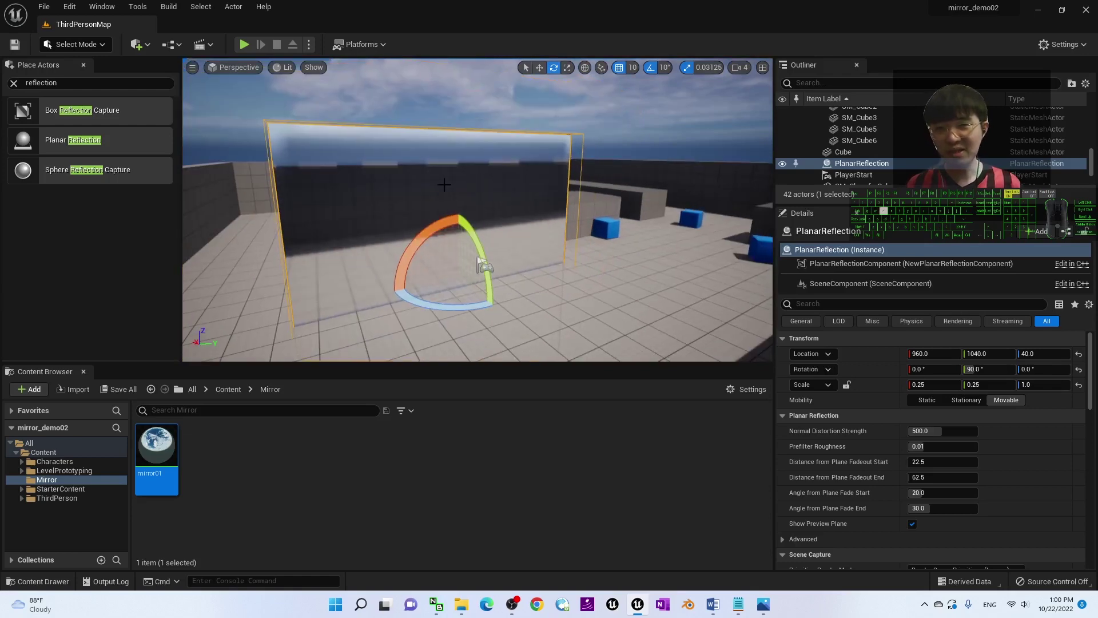
pyautogui.press('r')
pyautogui.moveTo(496, 277); pyautogui.dragTo(556, 262)
pyautogui.scroll(5, 565, 243)
pyautogui.scroll(-4, 490, 292)
pyautogui.press('w')
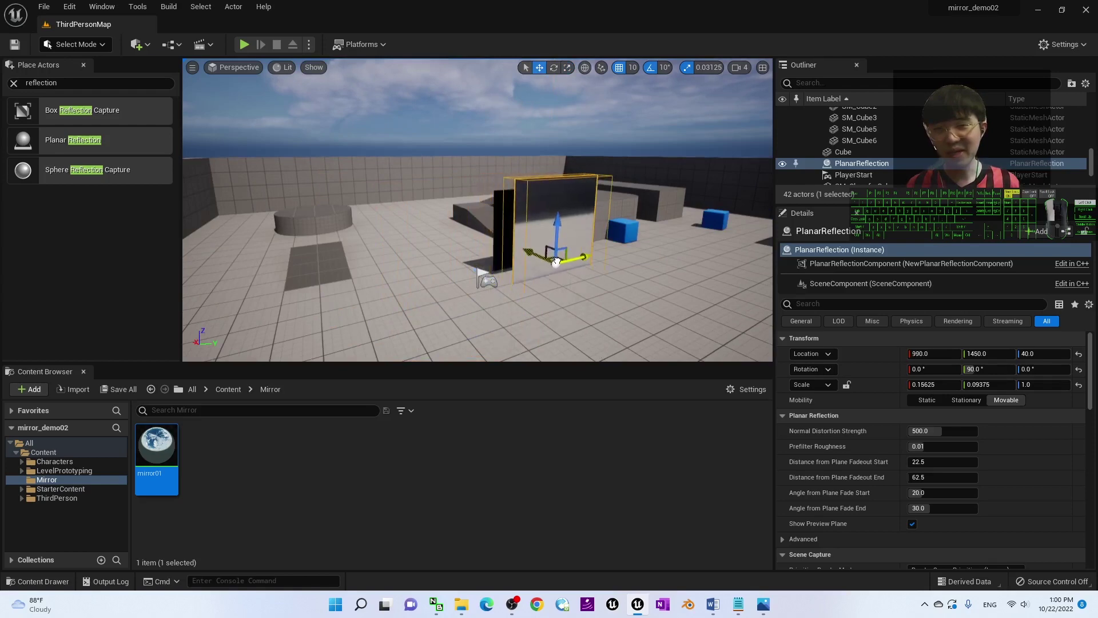
# Align the Planar Reflection with the mirror panel at about X 980, Y 1430, Z 210 and reduce its X scale to 0.0625.
pyautogui.scroll(2, 543, 251)
pyautogui.moveTo(429, 274); pyautogui.dragTo(499, 263, button='right')
pyautogui.scroll(-4, 512, 248)
pyautogui.moveTo(499, 247)
pyautogui.mouseDown()
pyautogui.moveTo(500, 160)
pyautogui.moveTo(501, 226)
pyautogui.mouseUp()
pyautogui.scroll(3, 501, 234)
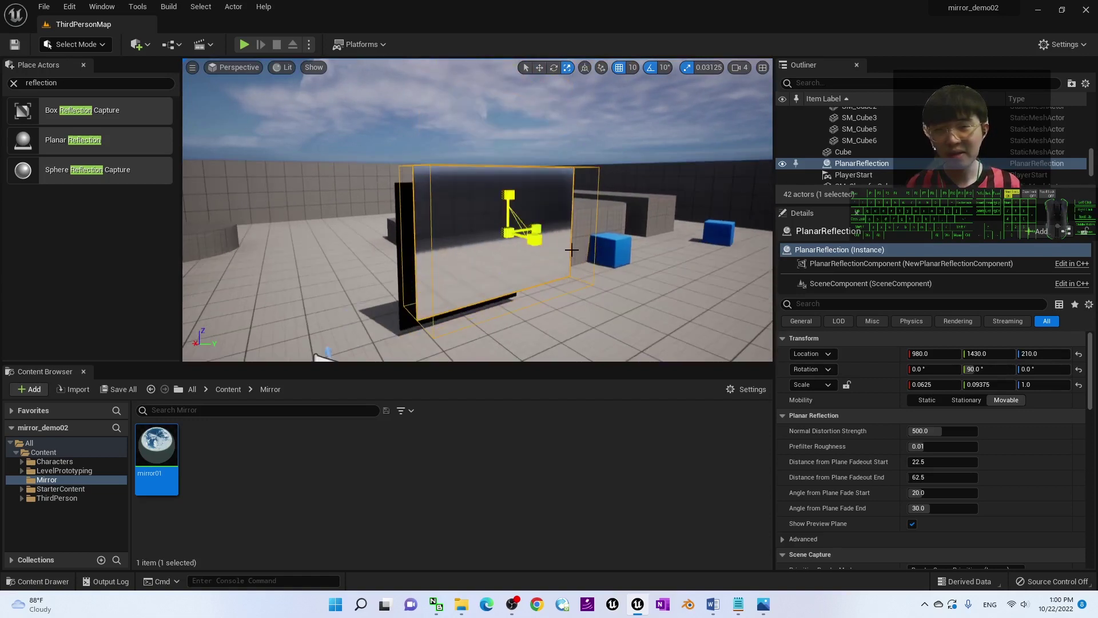
# Move the Planar Reflection to X 1090, Y 1430, Z 170 and set its X scale to 0.09375.
pyautogui.press('w')
pyautogui.moveTo(508, 195); pyautogui.dragTo(478, 200)
pyautogui.press('e')
pyautogui.press('r')
pyautogui.moveTo(446, 223)
pyautogui.mouseDown(button='right')
pyautogui.moveTo(486, 226)
pyautogui.moveTo(452, 222)
pyautogui.moveTo(435, 237)
pyautogui.mouseUp(button='right')
pyautogui.press('s')
pyautogui.press('a')
pyautogui.press('w')
pyautogui.press('d')
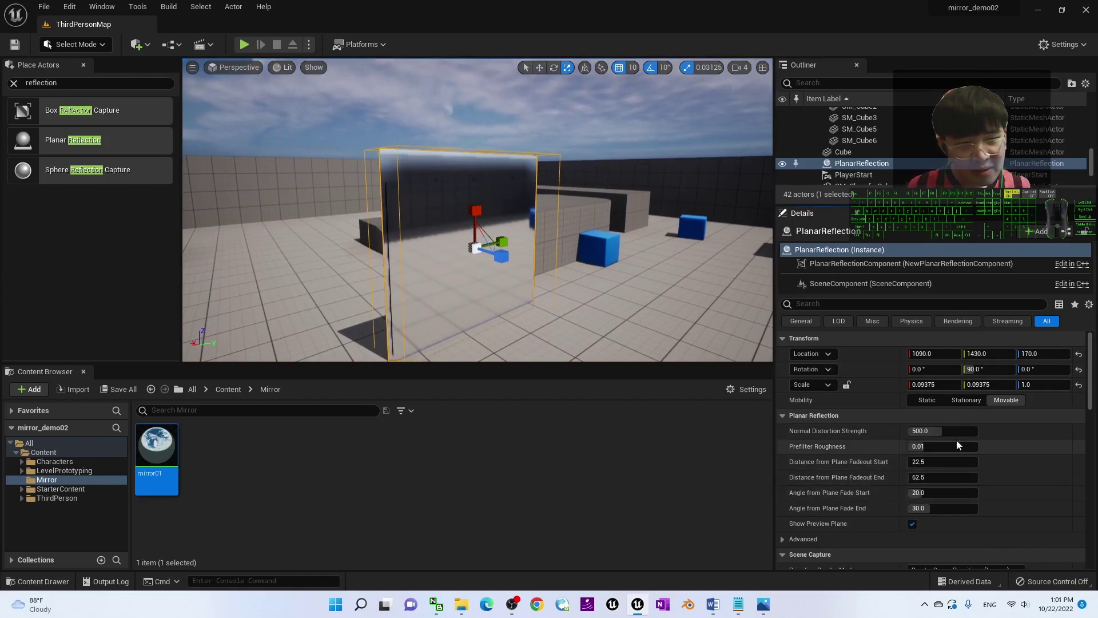
# Set the Planar Reflection's Normal Distortion Strength and Prefilter Roughness to 0.
pyautogui.click(920, 431)
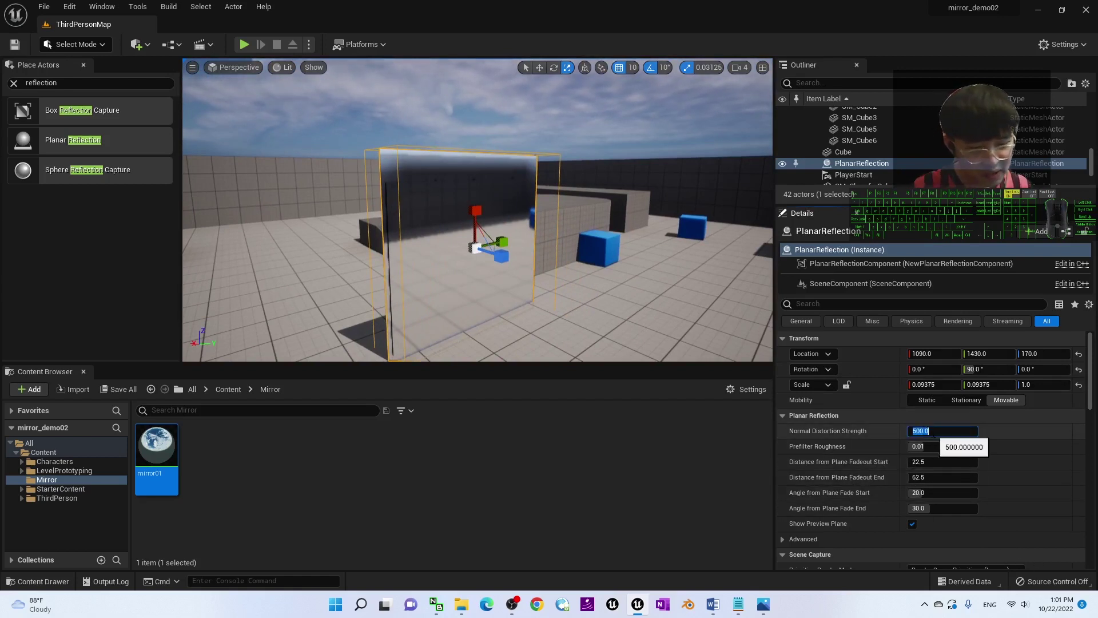
pyautogui.press('Tab')
pyautogui.write('0')
pyautogui.press('Return')
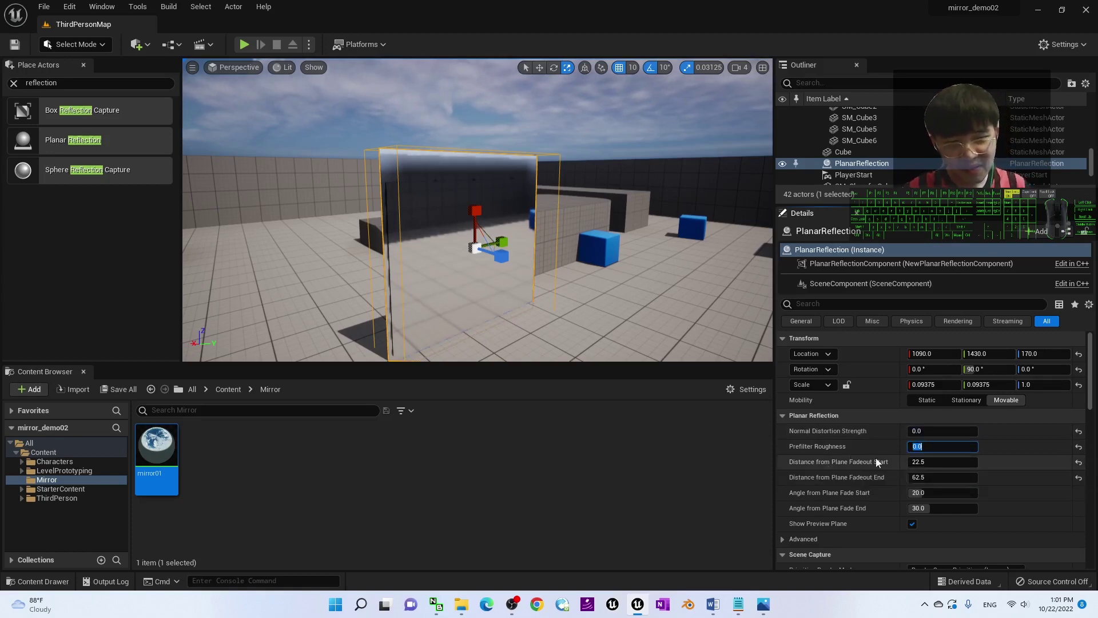
# Check the reference settings in the Word document notes.docx and set Distance from Plane Fadeout Start to 0 and Fadeout End to 200.
pyautogui.click(713, 605)
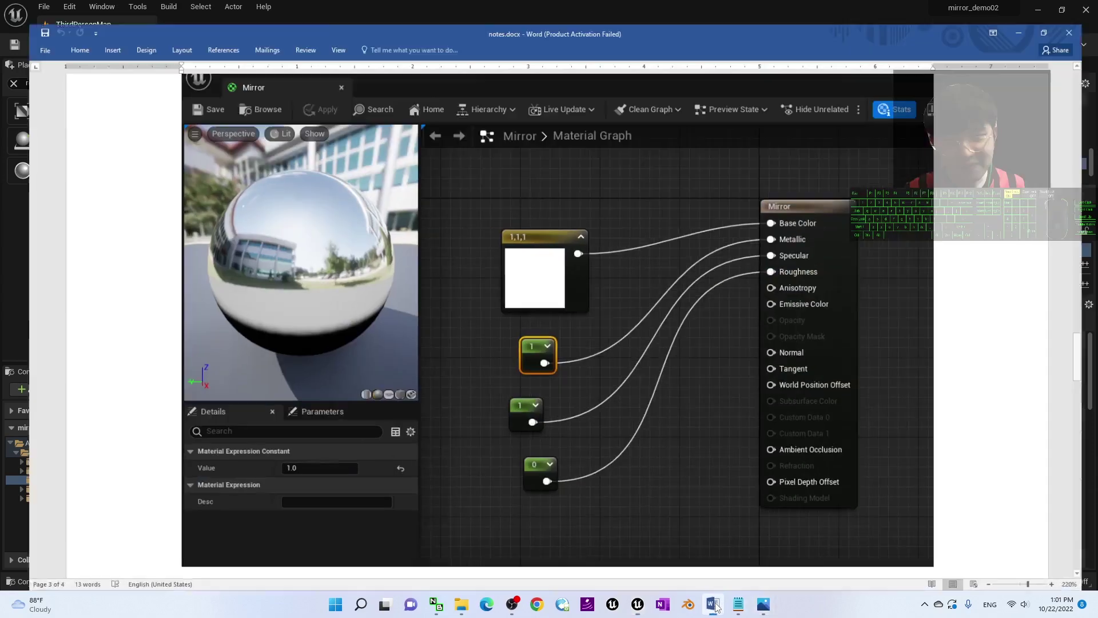
pyautogui.scroll(-5, 606, 363)
pyautogui.scroll(-10, 647, 336)
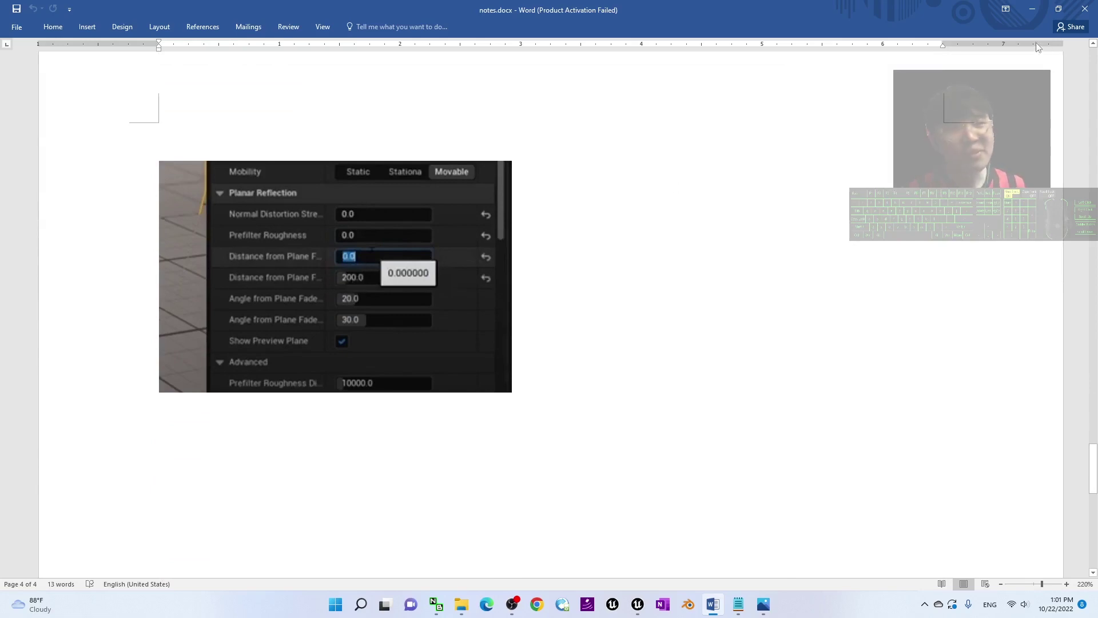
pyautogui.click(1033, 8)
pyautogui.click(927, 461)
pyautogui.write('0')
pyautogui.click(924, 431)
pyautogui.click(926, 477)
pyautogui.write('200')
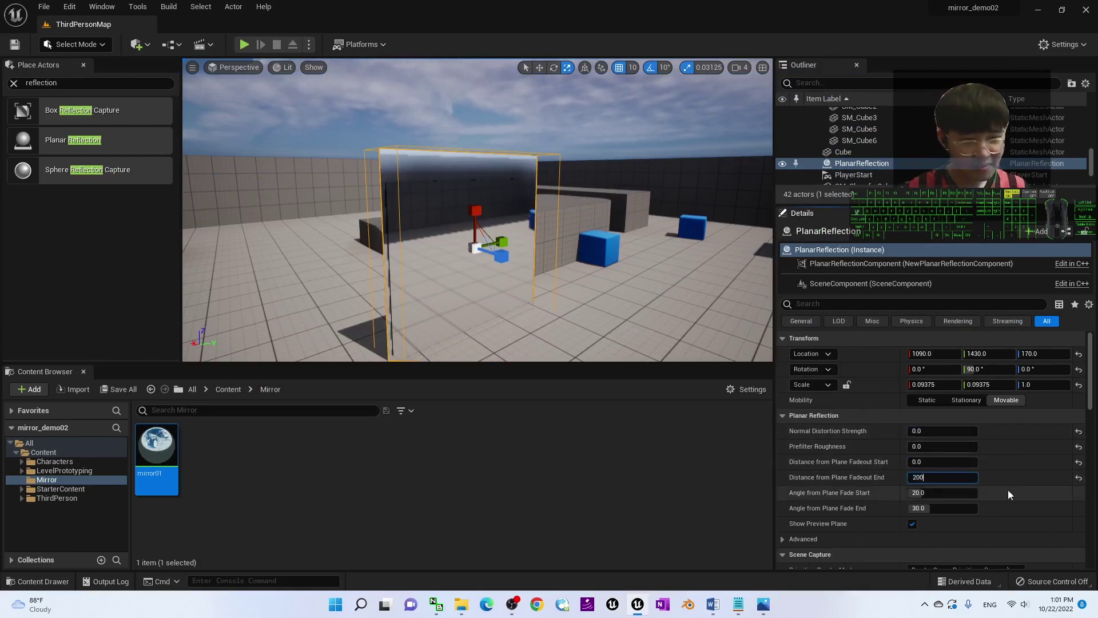
pyautogui.press('Return')
# Set the Planar Reflection's advanced Screen Percentage to 100.
pyautogui.scroll(-3, 926, 505)
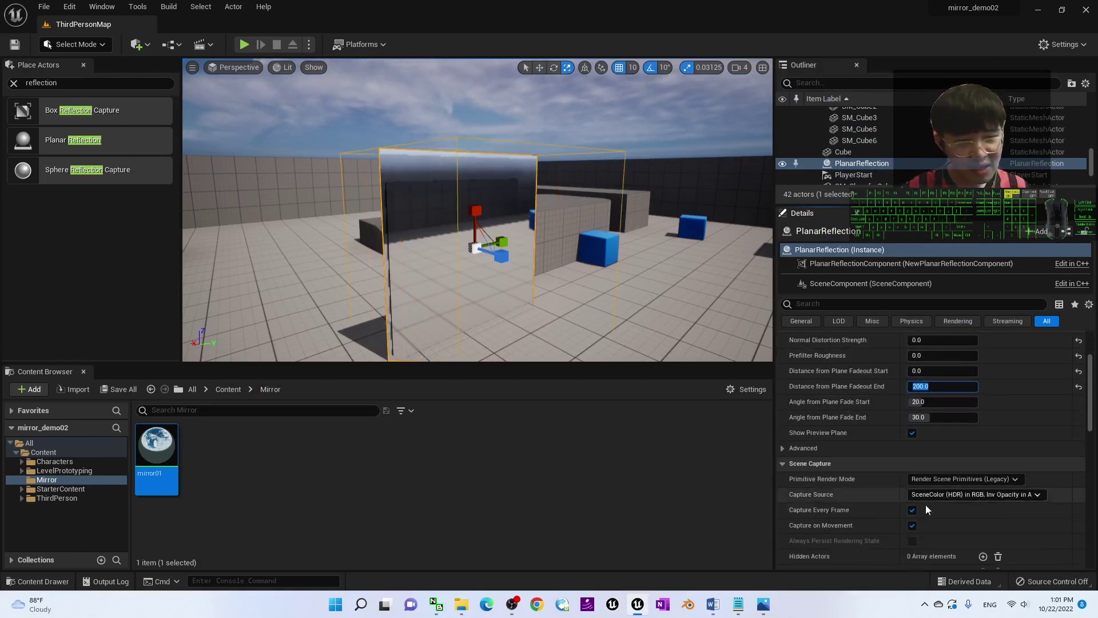
pyautogui.click(783, 448)
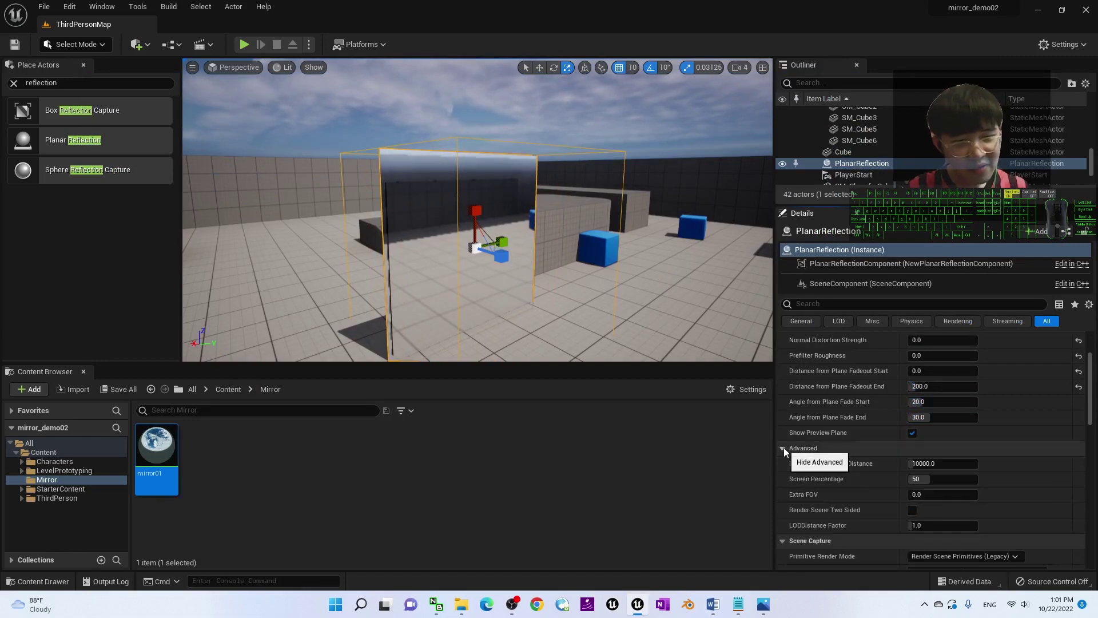
pyautogui.scroll(-1, 829, 438)
pyautogui.click(922, 461)
pyautogui.write('100')
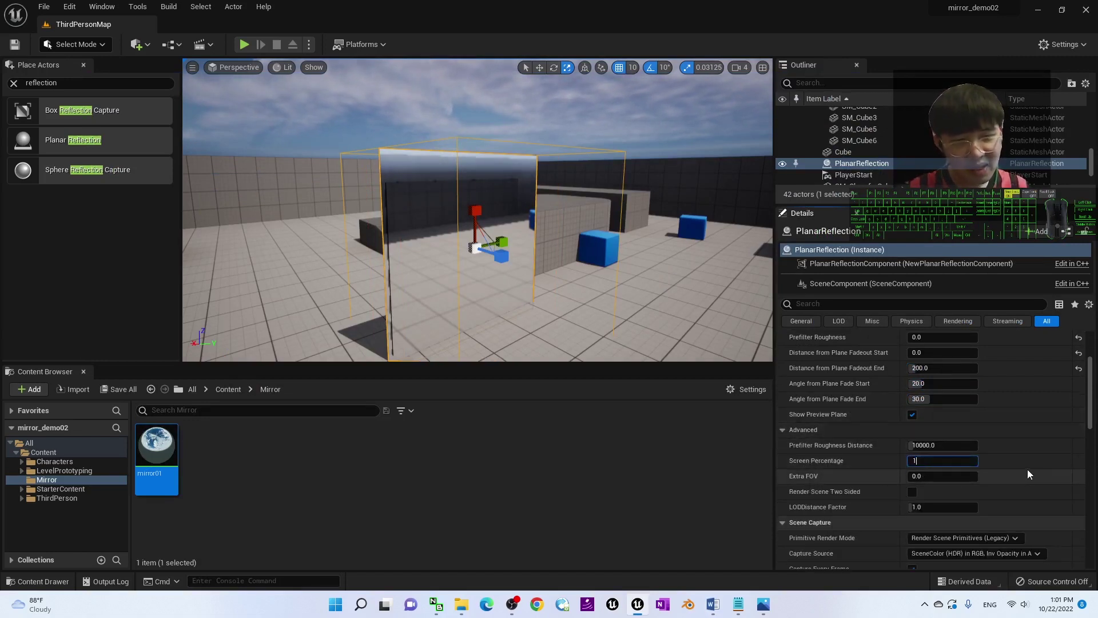
pyautogui.press('Return')
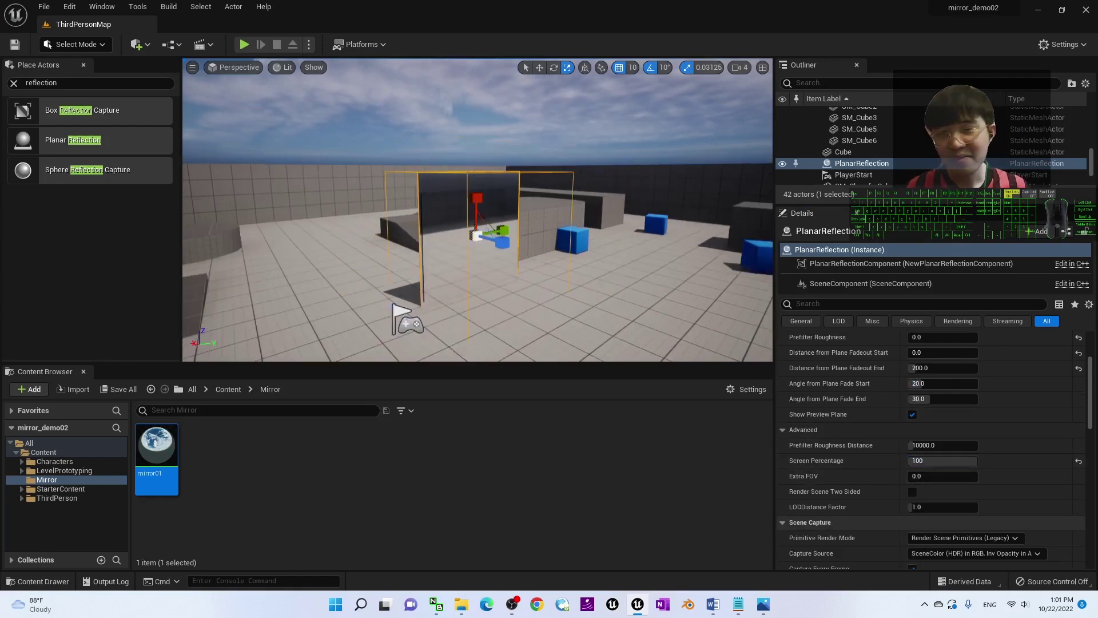
# Inspect the mirror cube's placement and pull the Planar Reflection well away from the mirror panel.
pyautogui.click(450, 248)
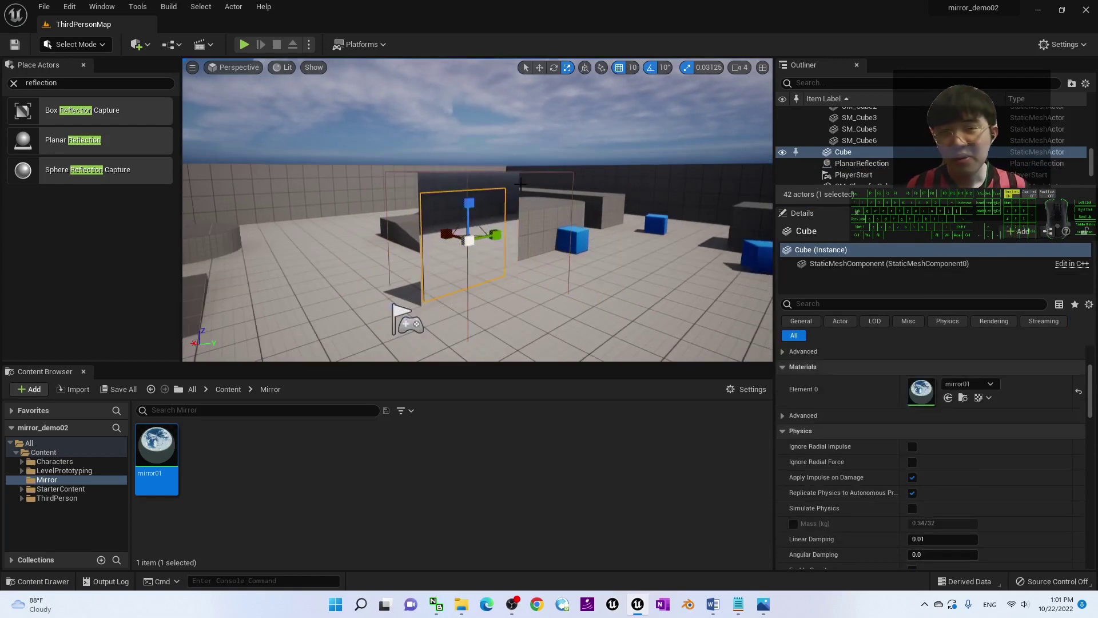
pyautogui.scroll(-3, 665, 229)
pyautogui.moveTo(641, 244)
pyautogui.mouseDown(button='right')
pyautogui.moveTo(692, 253)
pyautogui.moveTo(624, 244)
pyautogui.mouseUp(button='right')
pyautogui.press('a')
pyautogui.click(861, 163)
pyautogui.press('w')
pyautogui.moveTo(395, 222); pyautogui.dragTo(314, 204)
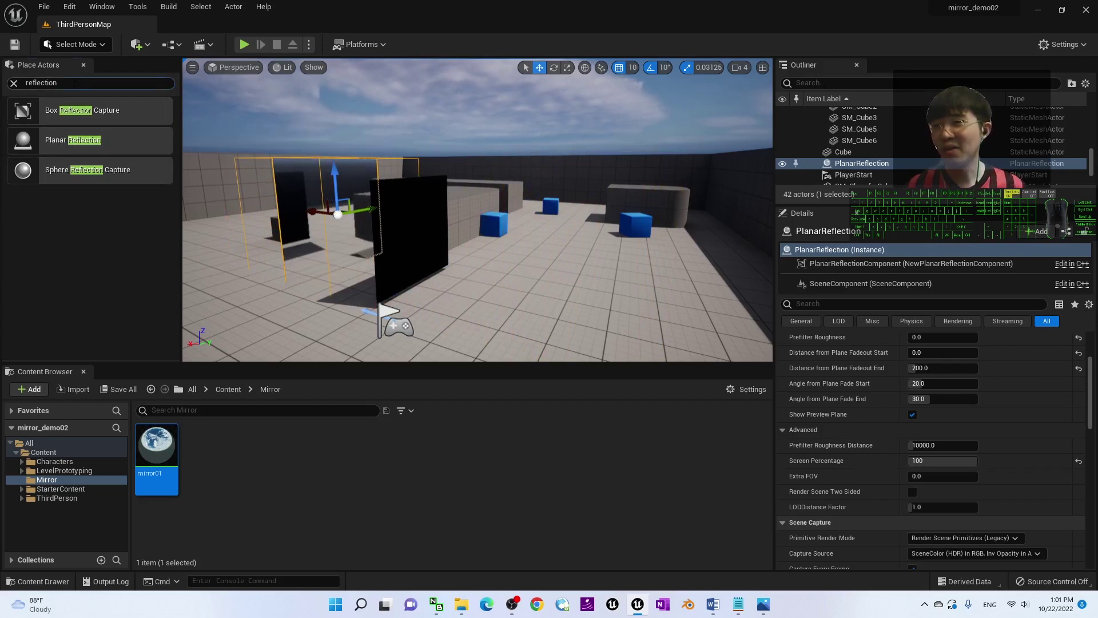
# Find the Cube shape among the placeable actors and place one on the floor in front of the mirror panel.
pyautogui.write('cube')
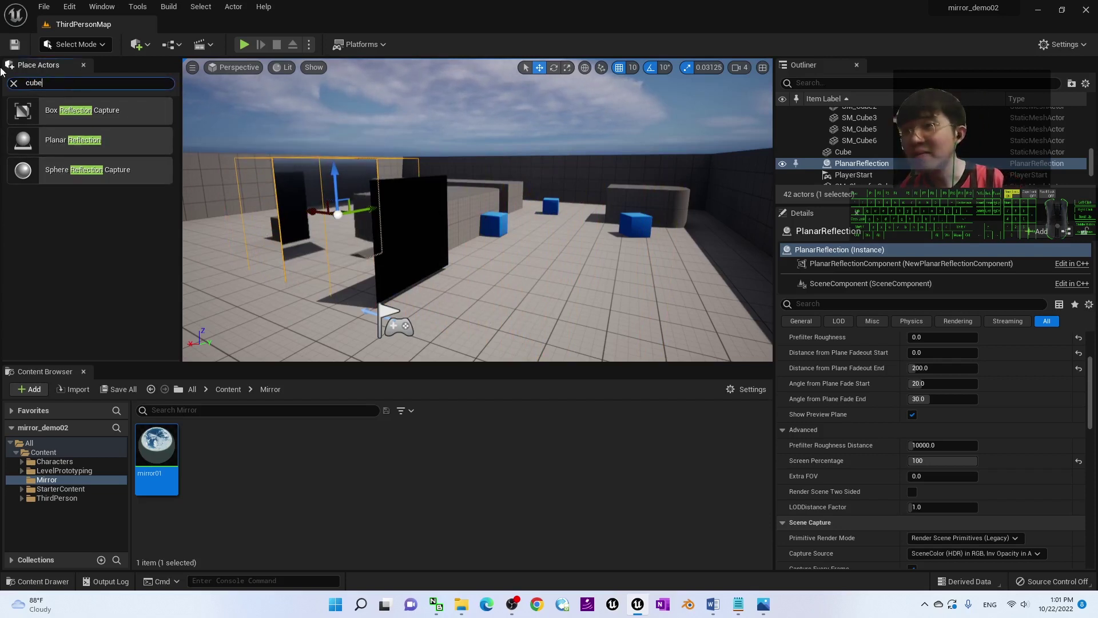
pyautogui.moveTo(23, 111); pyautogui.dragTo(426, 292)
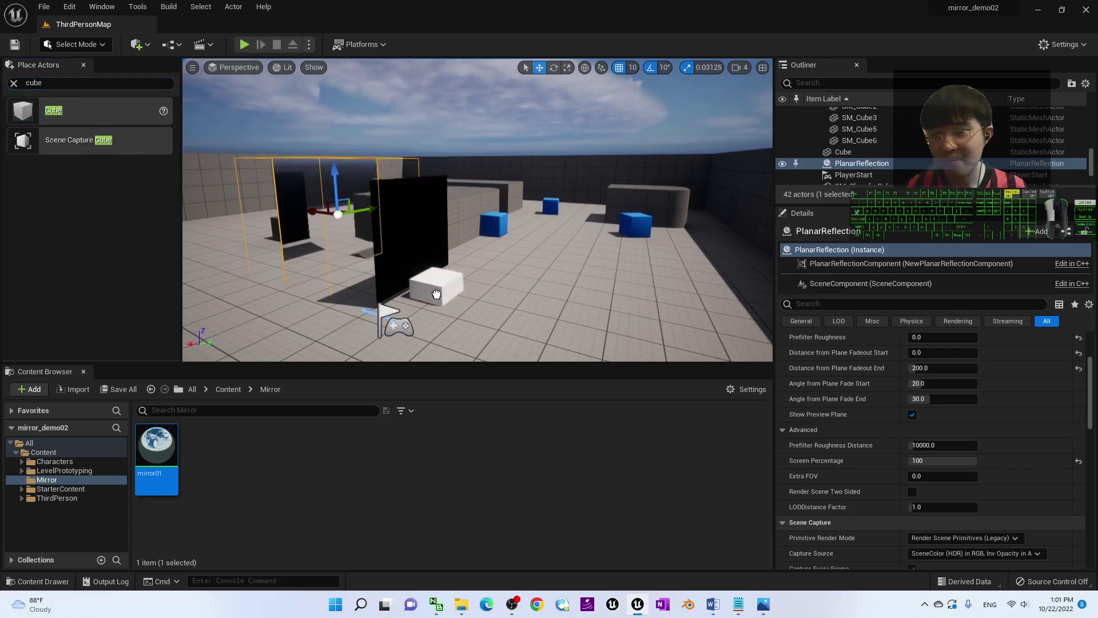
pyautogui.moveTo(424, 292); pyautogui.dragTo(425, 292)
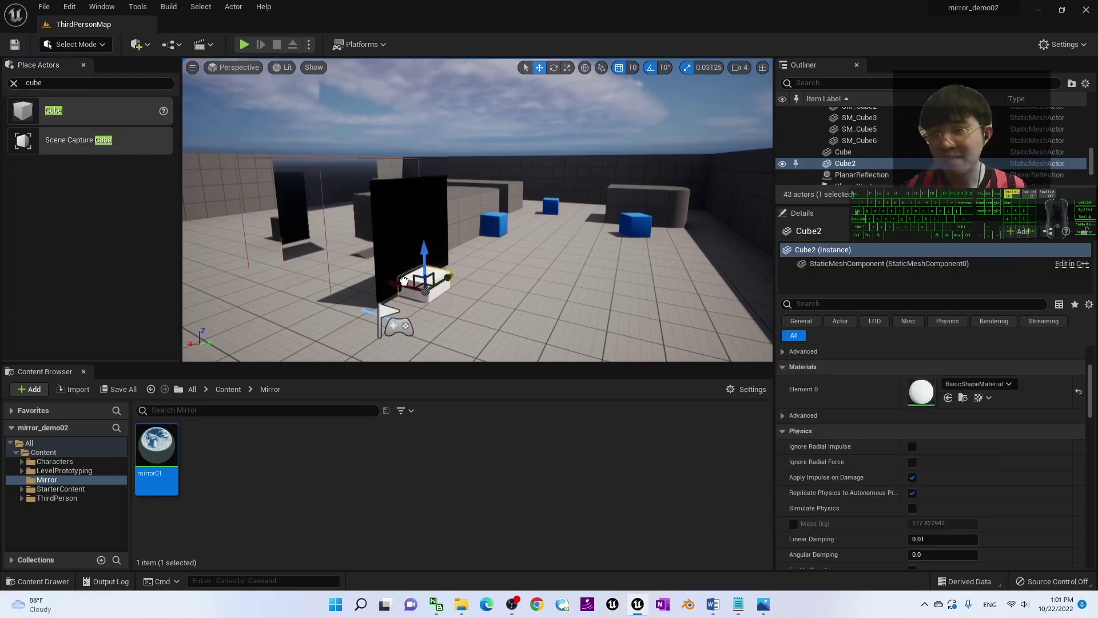
# Move the Planar Reflection back against the mirror panel, just behind the new white cube.
pyautogui.click(319, 201)
pyautogui.moveTo(314, 214); pyautogui.dragTo(384, 236)
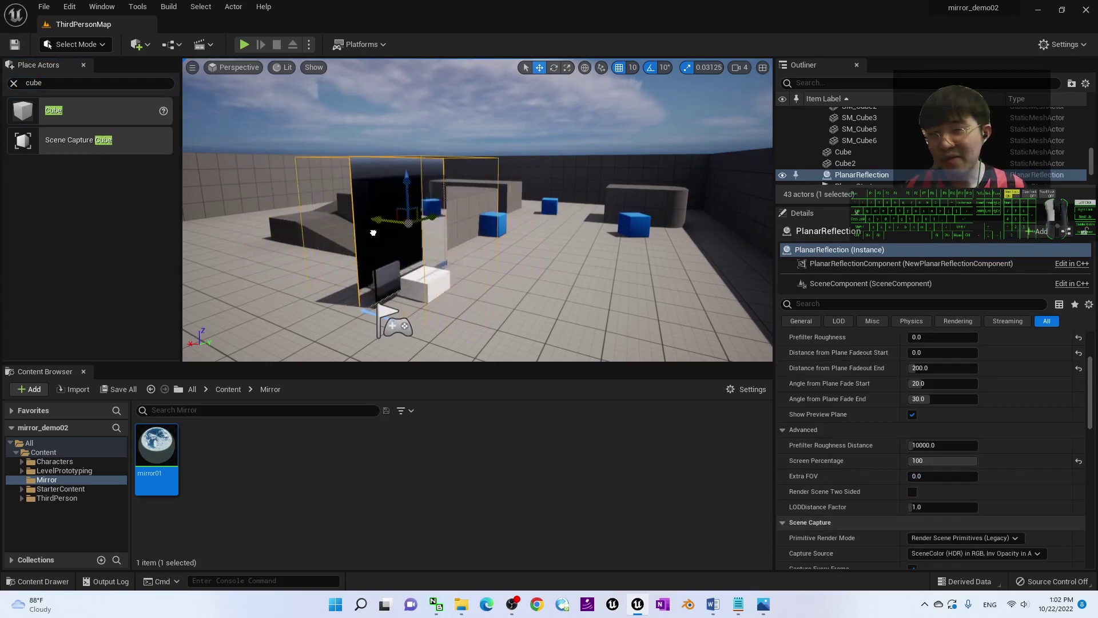
pyautogui.moveTo(386, 235); pyautogui.dragTo(384, 237)
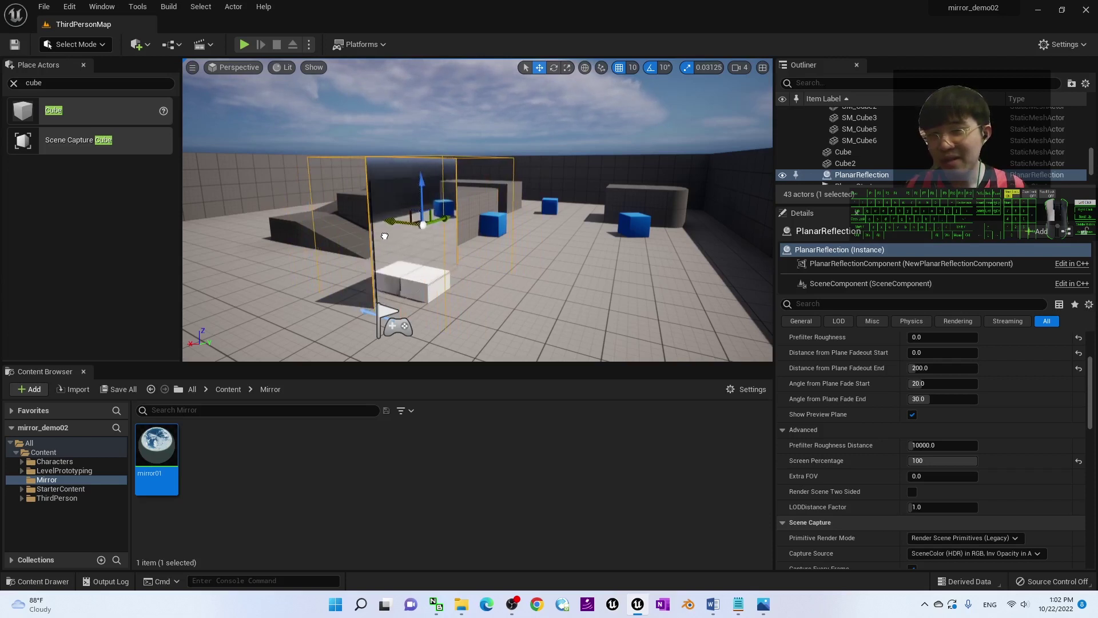
pyautogui.click(409, 279)
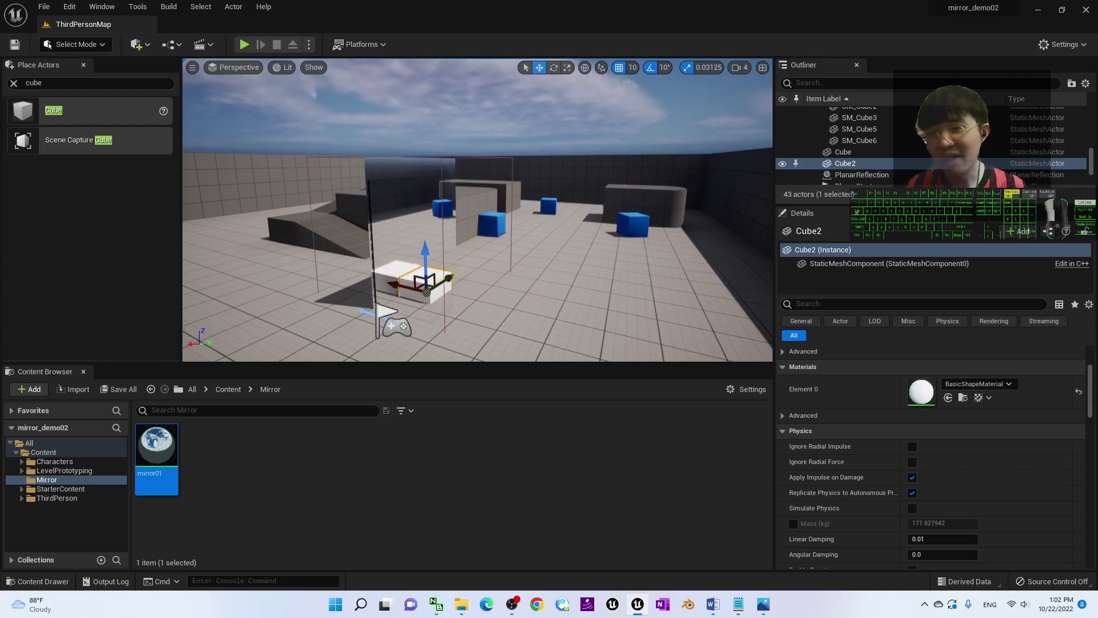
pyautogui.click(444, 217)
# Play the level, run and jump the character around the mirror and the white cube to test the reflection, and end the play session.
pyautogui.click(244, 44)
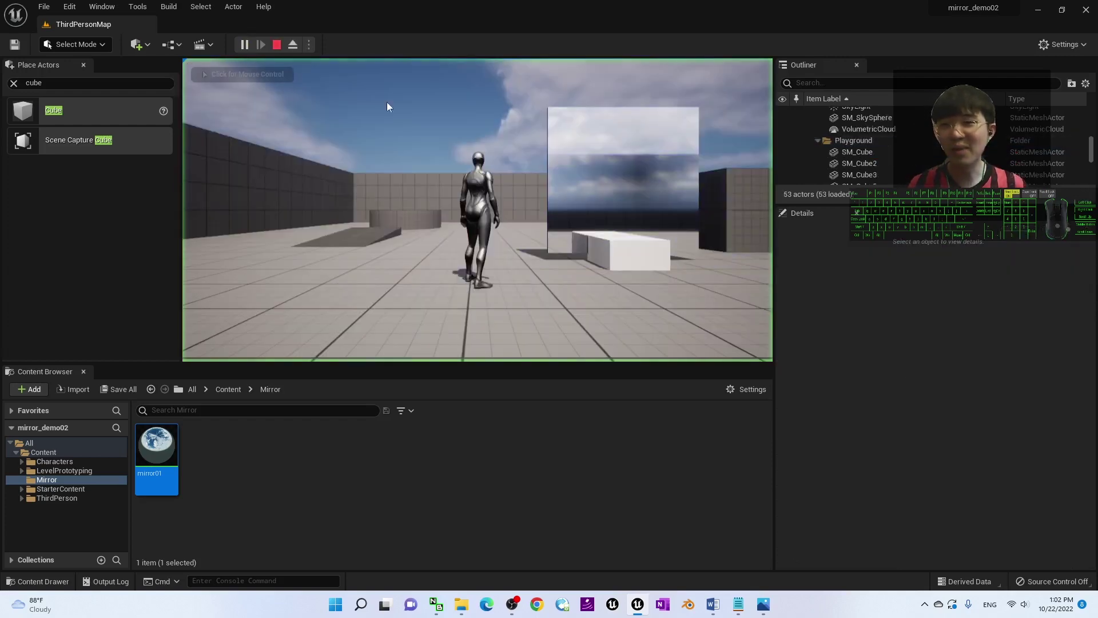
pyautogui.press('w')
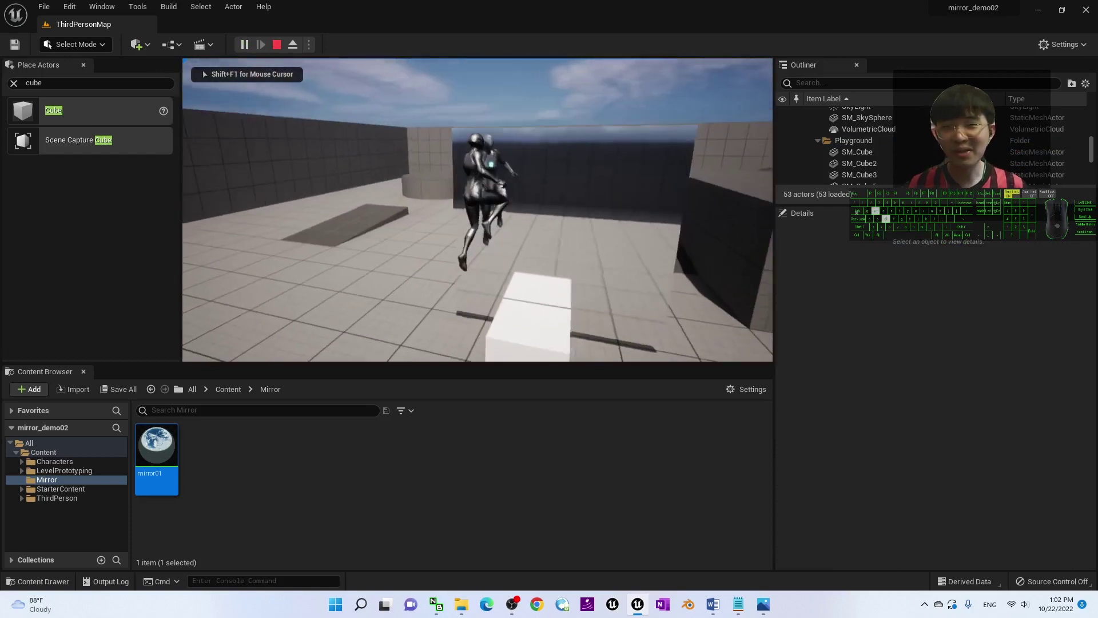
pyautogui.press('space')
pyautogui.press('s')
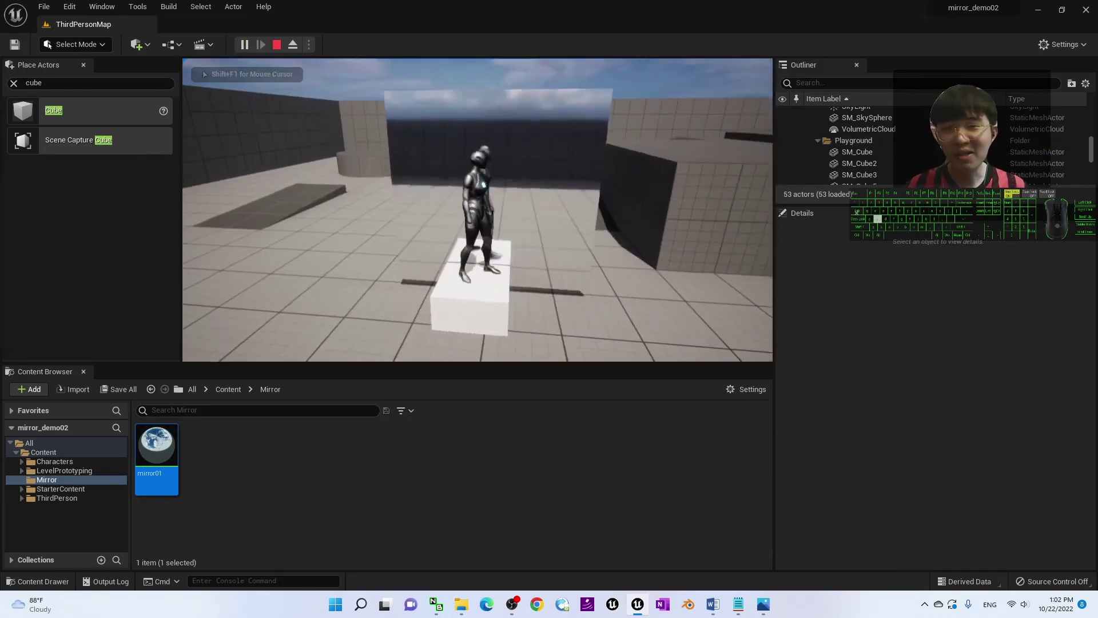
pyautogui.press('space')
pyautogui.press('w')
pyautogui.press('space')
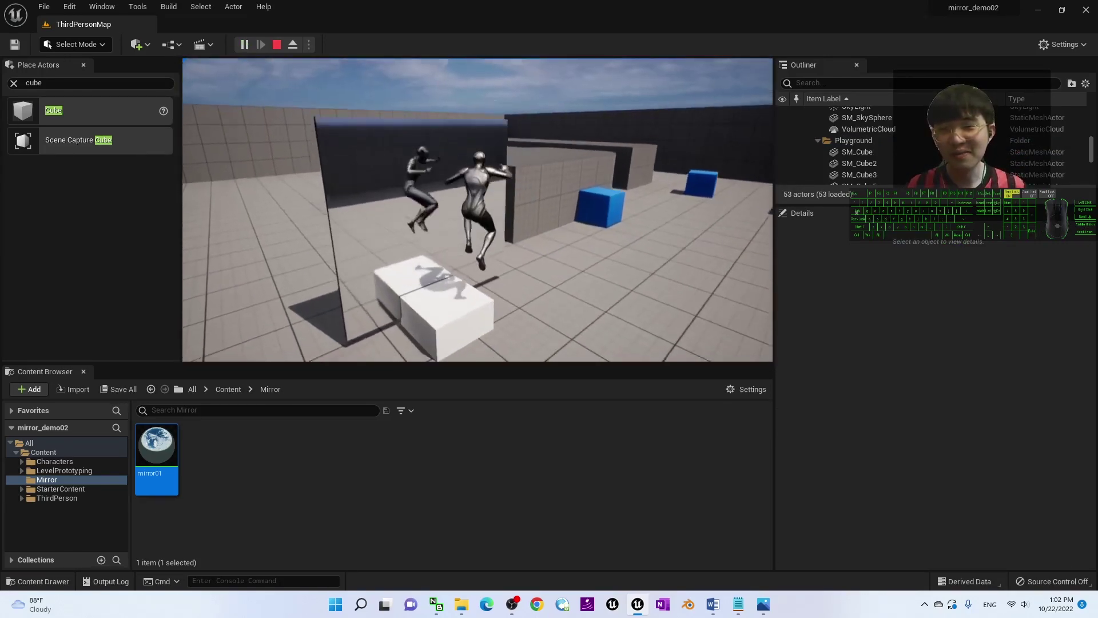
pyautogui.press('s')
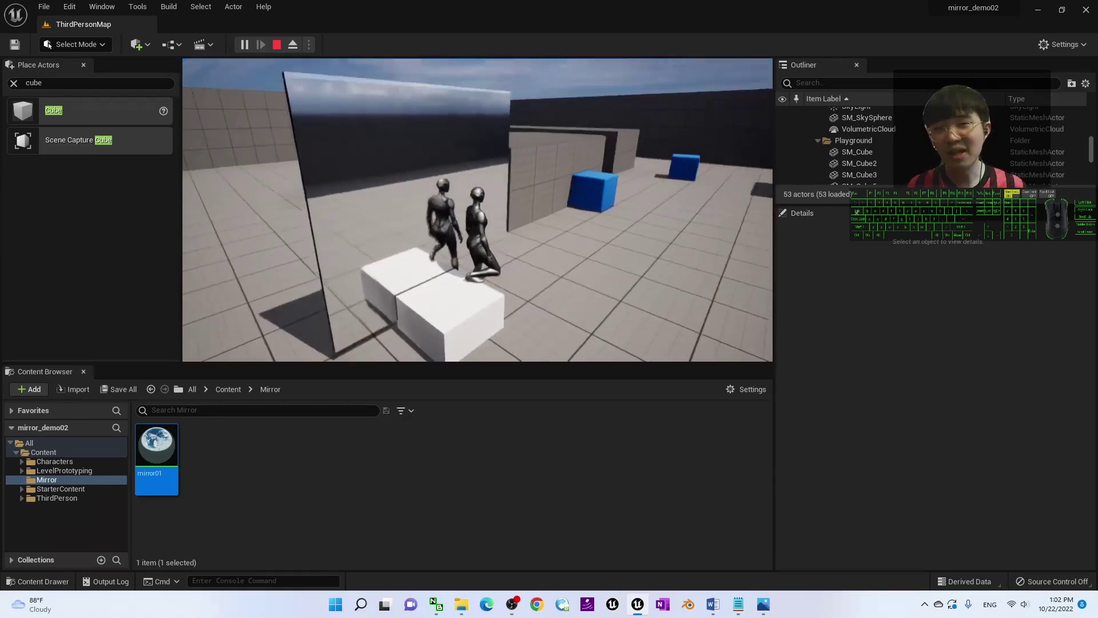
pyautogui.press('space')
pyautogui.press('w')
pyautogui.press('space')
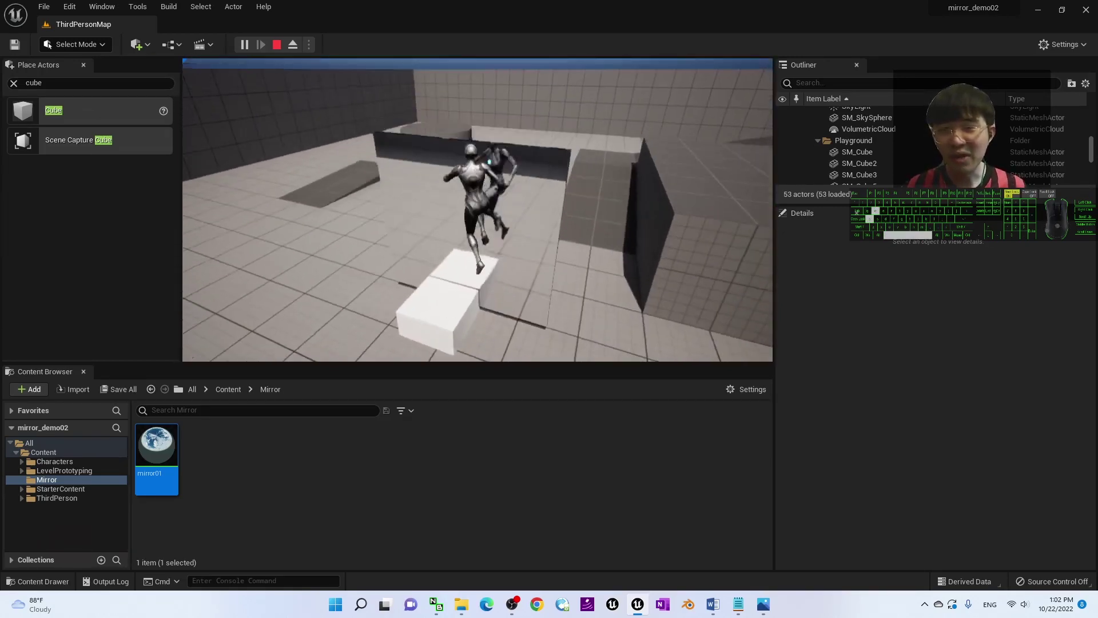
pyautogui.press('w')
pyautogui.press('space')
pyautogui.press('s')
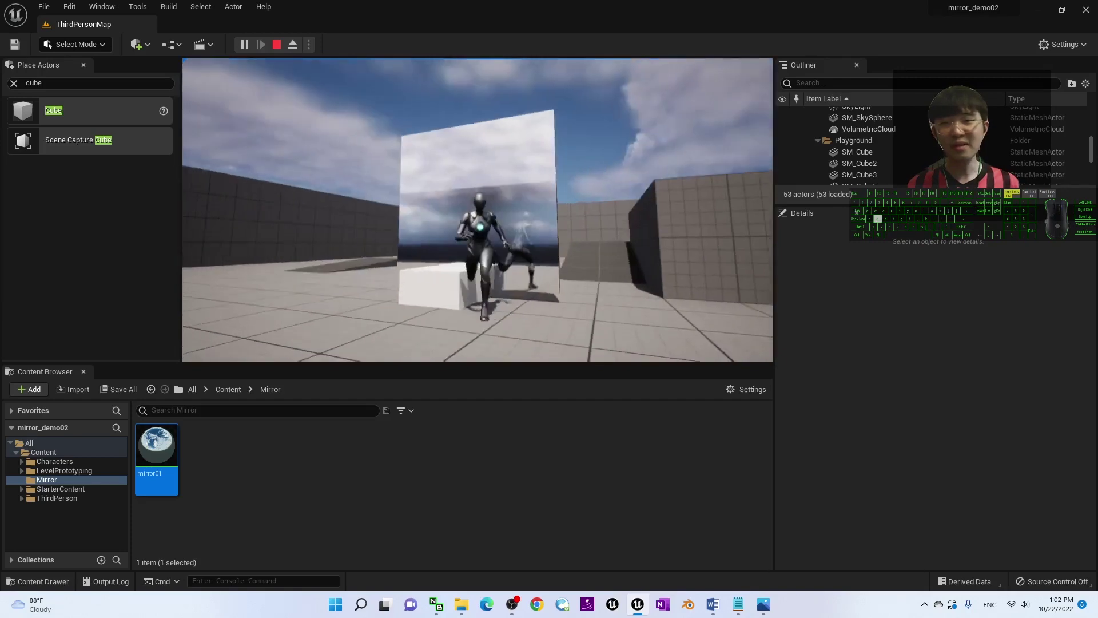
pyautogui.press('d')
pyautogui.press('w')
pyautogui.press('d')
pyautogui.press('s')
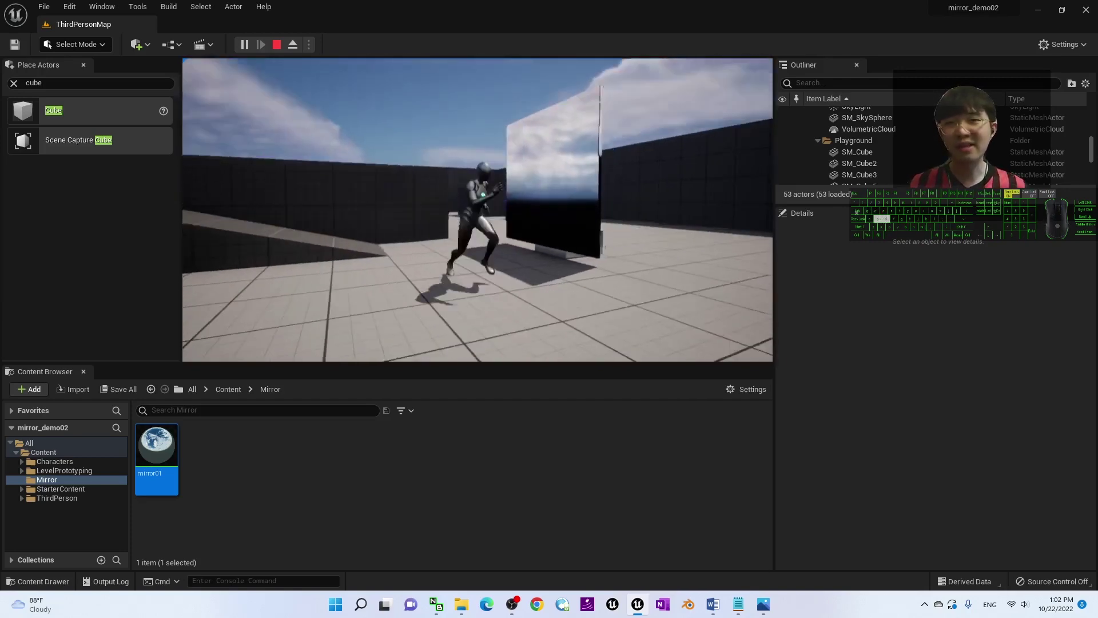
pyautogui.press('w')
pyautogui.press('space')
pyautogui.press('d')
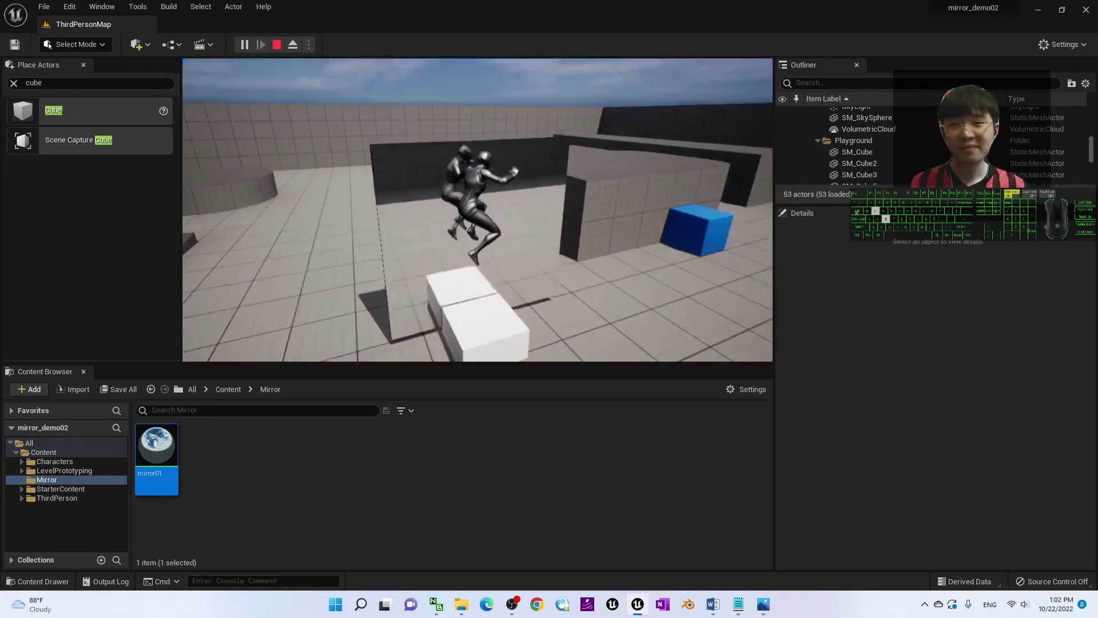
pyautogui.press('a')
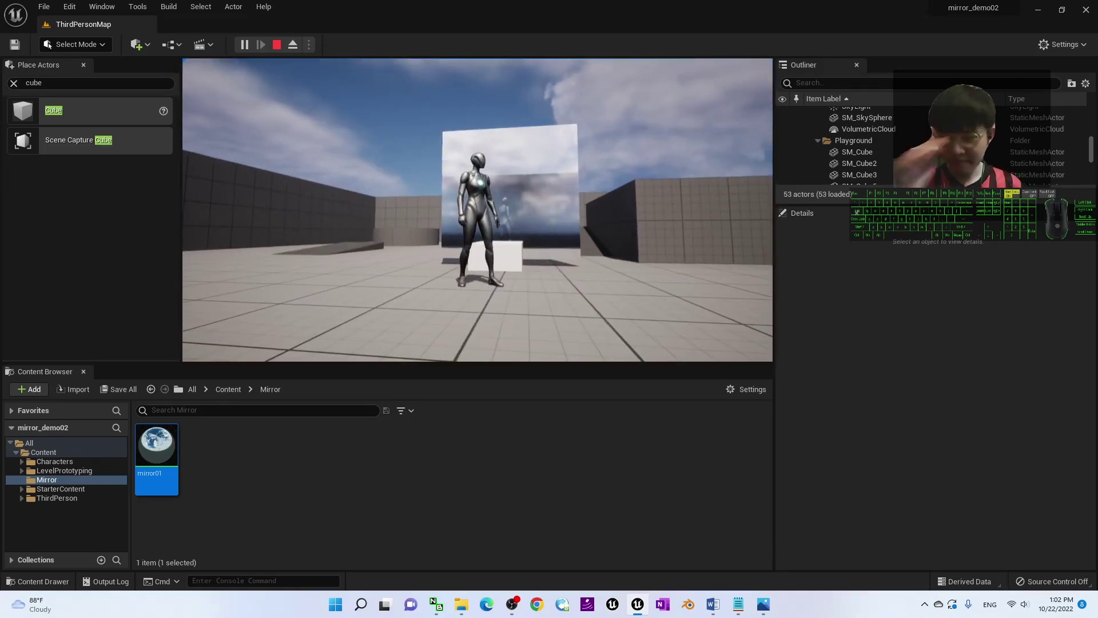
pyautogui.press('Escape')
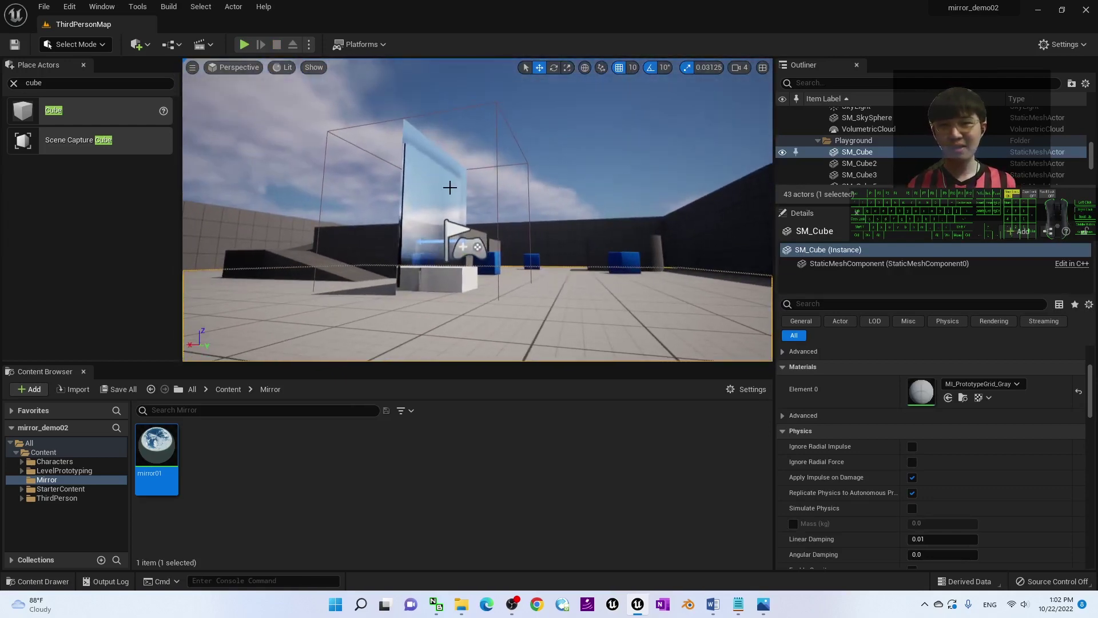
# Duplicate the Planar Reflection and move the copy behind the mirror panel.
pyautogui.click(450, 188)
pyautogui.moveTo(594, 204); pyautogui.dragTo(643, 201, button='right')
pyautogui.press('w')
pyautogui.press('s')
pyautogui.click(386, 172)
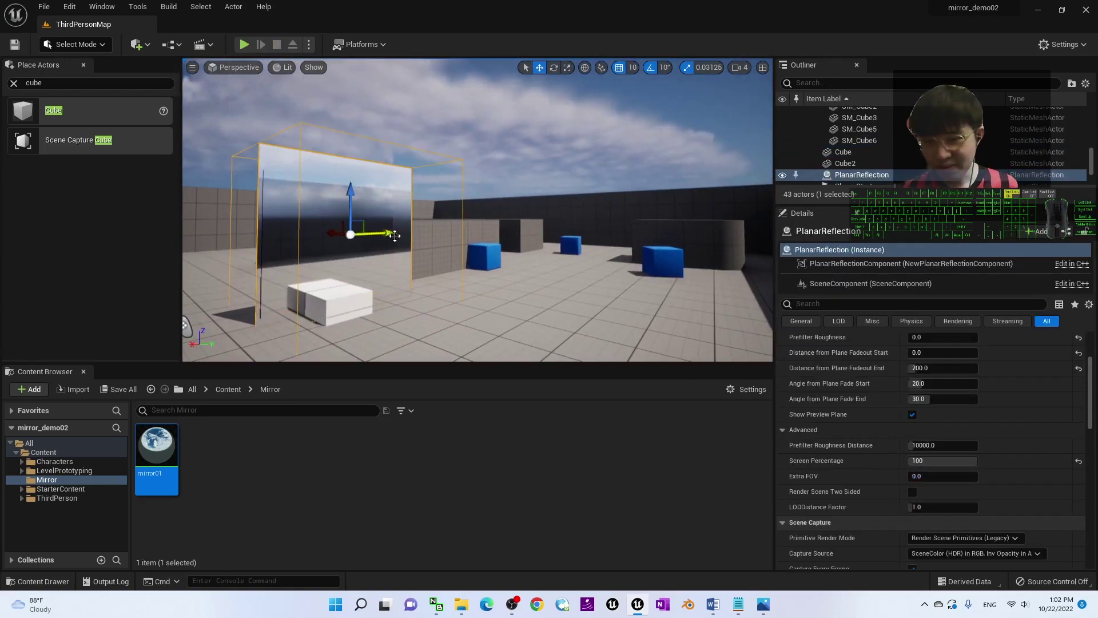
pyautogui.hotkey('ctrl', 'd')
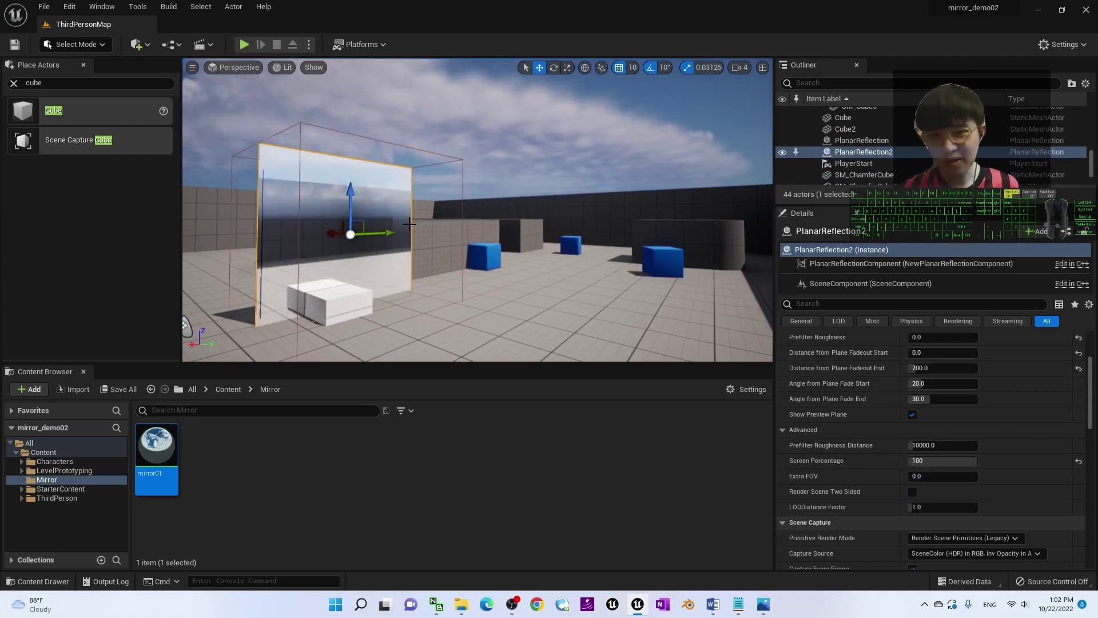
pyautogui.scroll(-10, 309, 226)
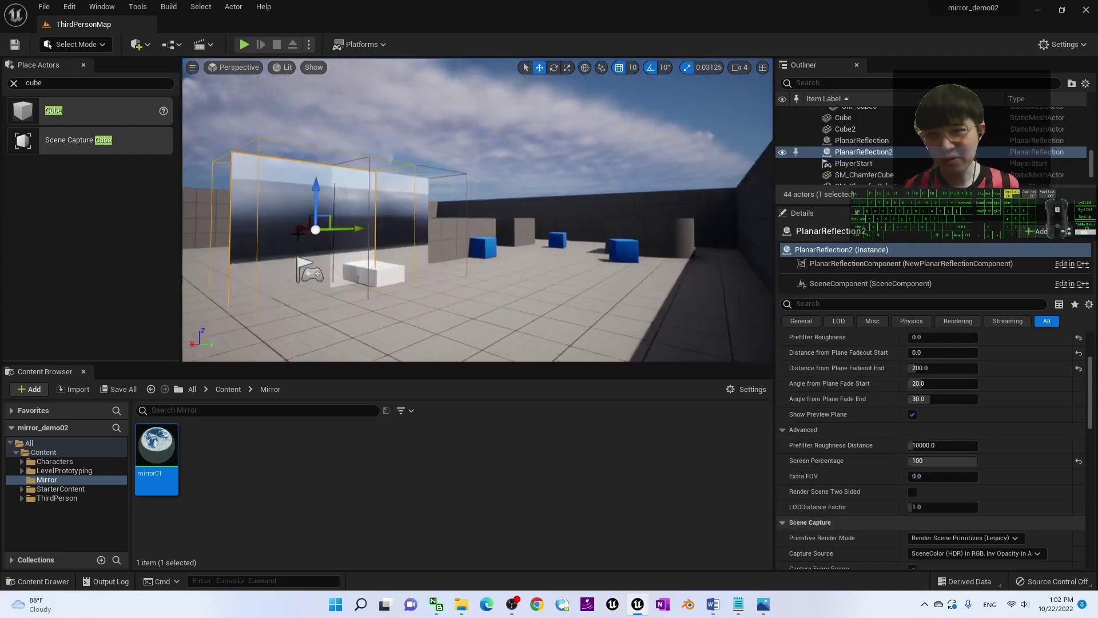
pyautogui.scroll(5, 341, 204)
pyautogui.press('a')
pyautogui.moveTo(341, 204); pyautogui.dragTo(457, 184, button='right')
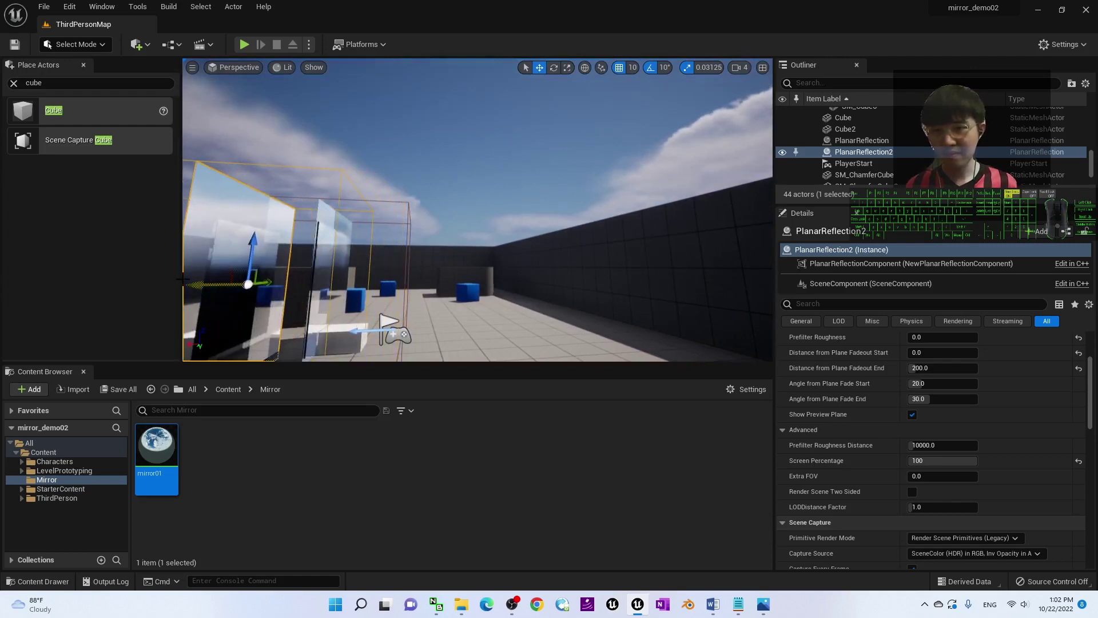
# Rotate the duplicated Planar Reflection around its vertical axis so it faces away from the back of the mirror panel.
pyautogui.scroll(-5, 393, 228)
pyautogui.press('a')
pyautogui.press('w')
pyautogui.moveTo(392, 228); pyautogui.dragTo(458, 275, button='right')
pyautogui.press('s')
pyautogui.press('w')
pyautogui.press('s')
pyautogui.press('w')
pyautogui.moveTo(397, 231); pyautogui.dragTo(418, 232, button='right')
pyautogui.moveTo(342, 345); pyautogui.dragTo(366, 336)
pyautogui.moveTo(397, 230); pyautogui.dragTo(487, 264, button='right')
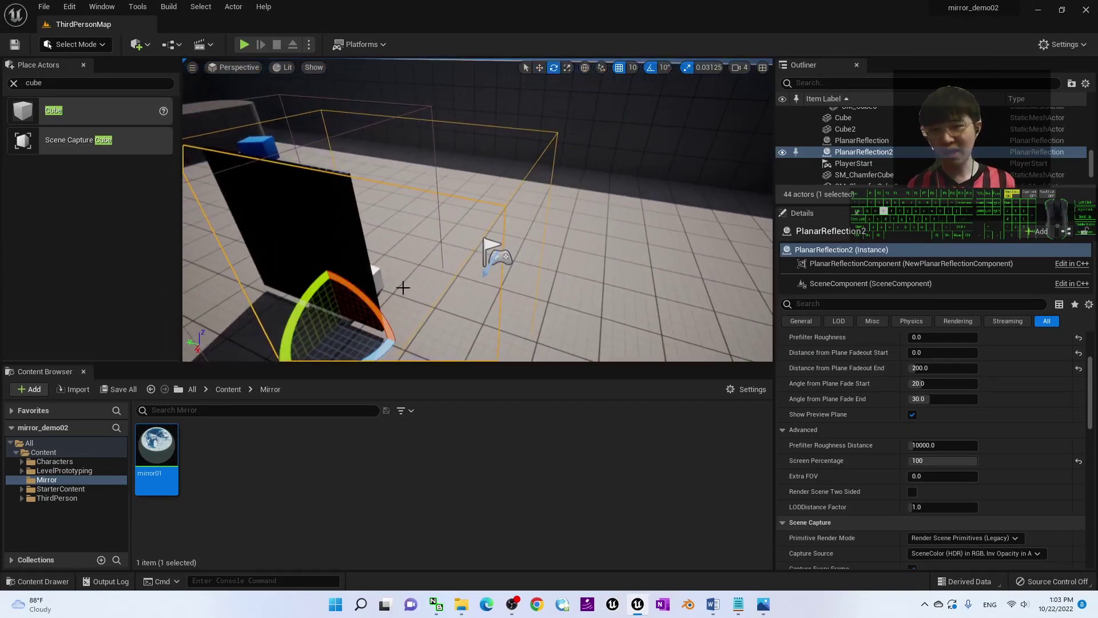
pyautogui.moveTo(262, 357); pyautogui.dragTo(386, 277)
# Reselect the second Planar Reflection and move it against the back face of the mirror panel.
pyautogui.scroll(-6, 574, 312)
pyautogui.moveTo(581, 238); pyautogui.dragTo(397, 225, button='right')
pyautogui.press('d')
pyautogui.press('w')
pyautogui.click(298, 227)
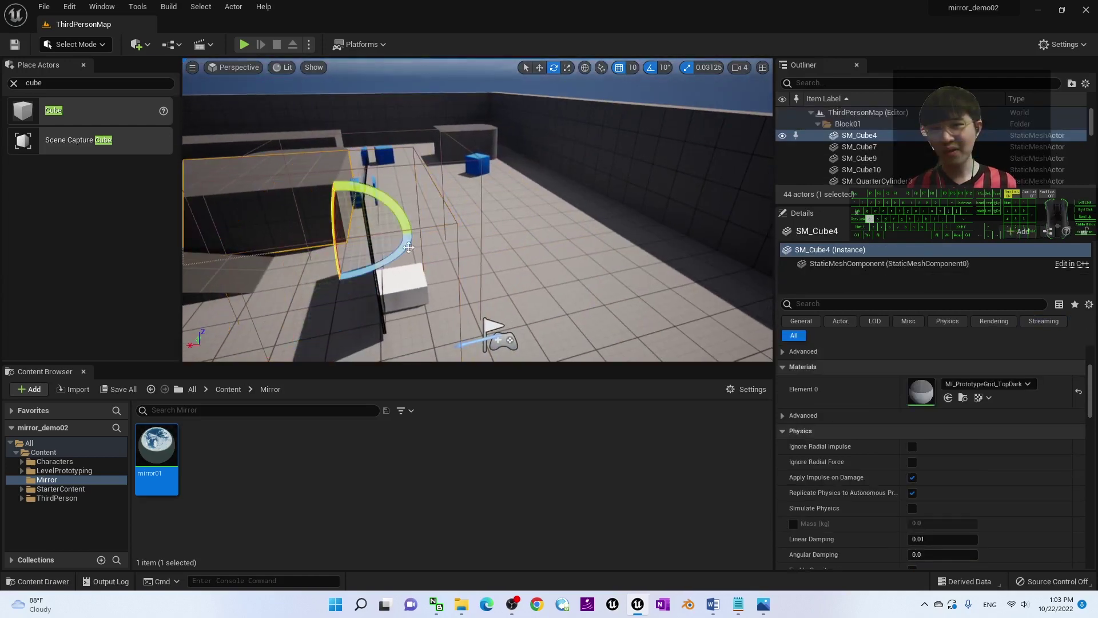
pyautogui.press('a')
pyautogui.moveTo(474, 256); pyautogui.dragTo(565, 265, button='right')
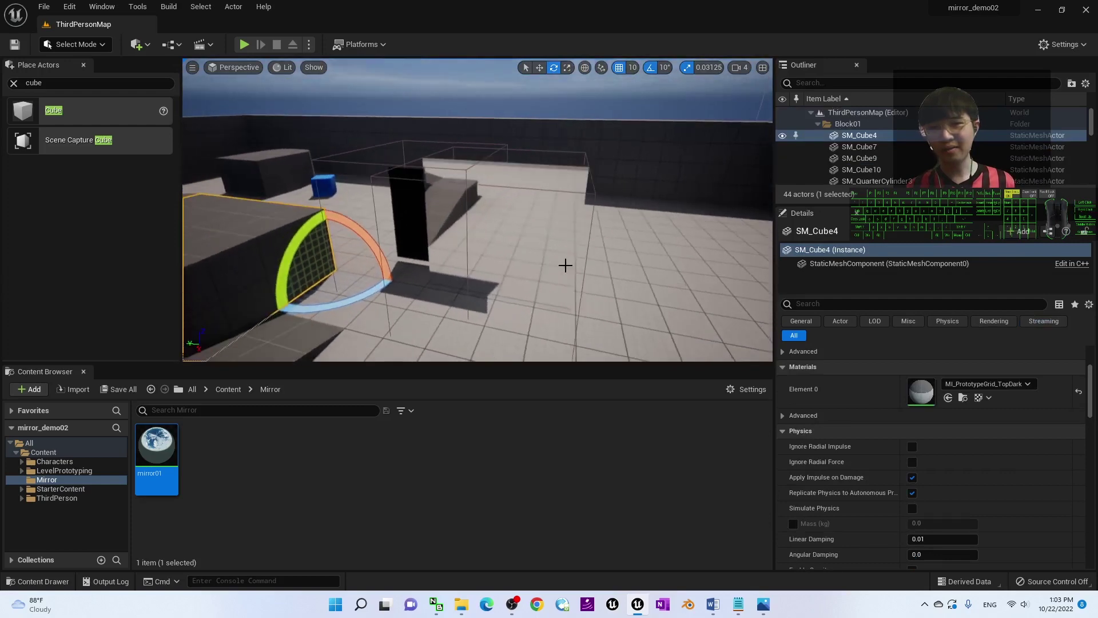
pyautogui.click(524, 258)
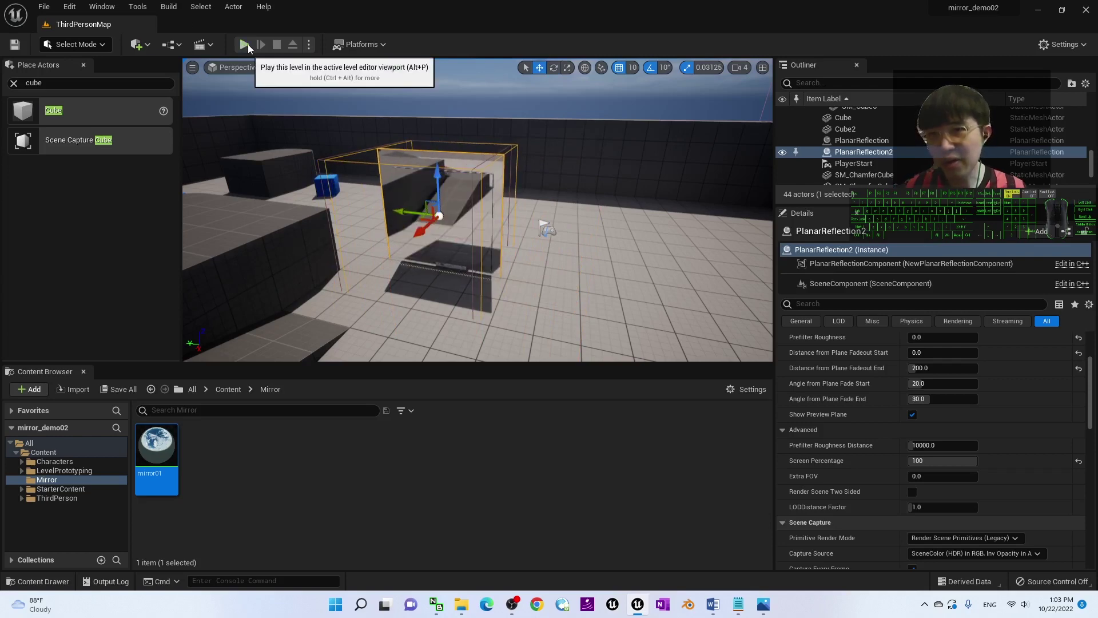
# Play the level and run and jump the character in front of and behind the mirror to test both reflections.
pyautogui.click(244, 45)
pyautogui.press('w')
pyautogui.press('d')
pyautogui.press('a')
pyautogui.press('s')
pyautogui.press('d')
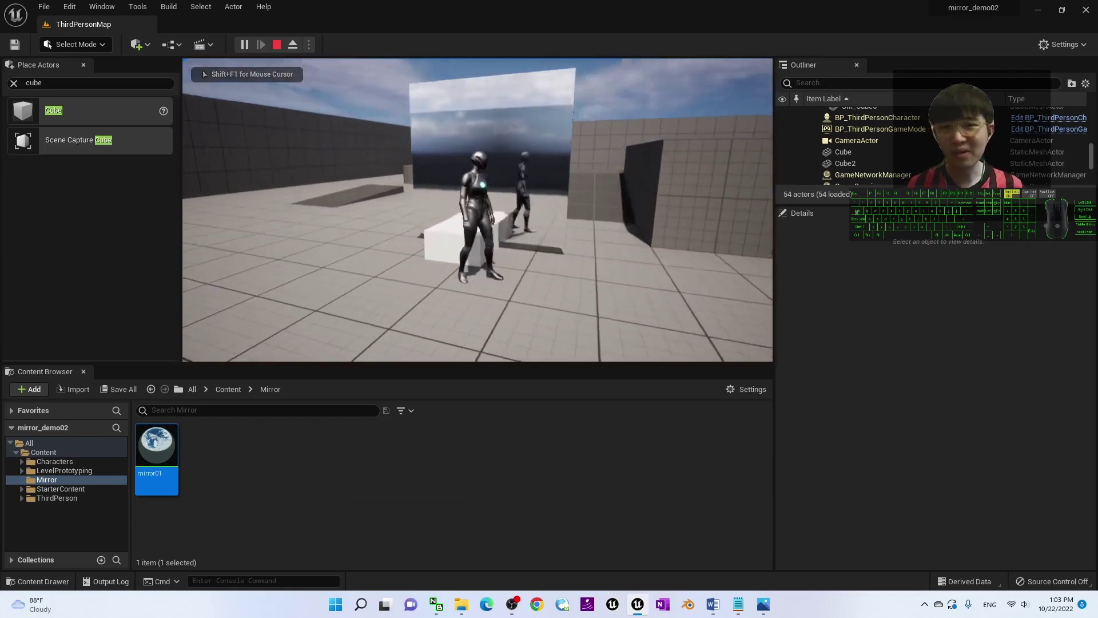
pyautogui.press('a')
pyautogui.press('w')
pyautogui.press('d')
pyautogui.press('space')
pyautogui.press('a')
pyautogui.press('w')
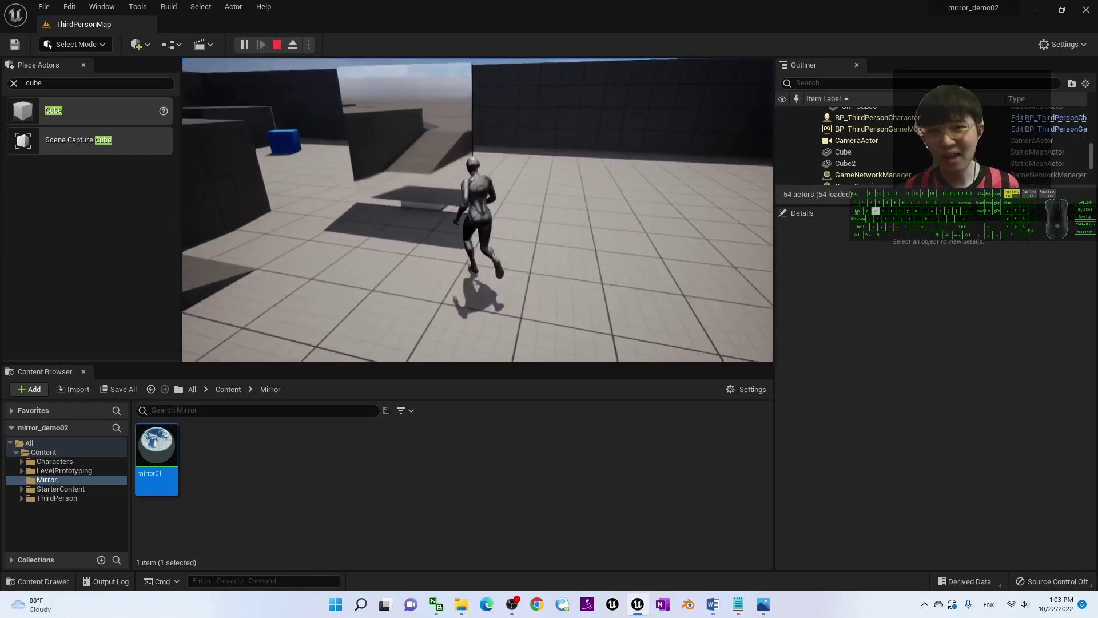
pyautogui.press('a')
pyautogui.press('w')
pyautogui.press('space')
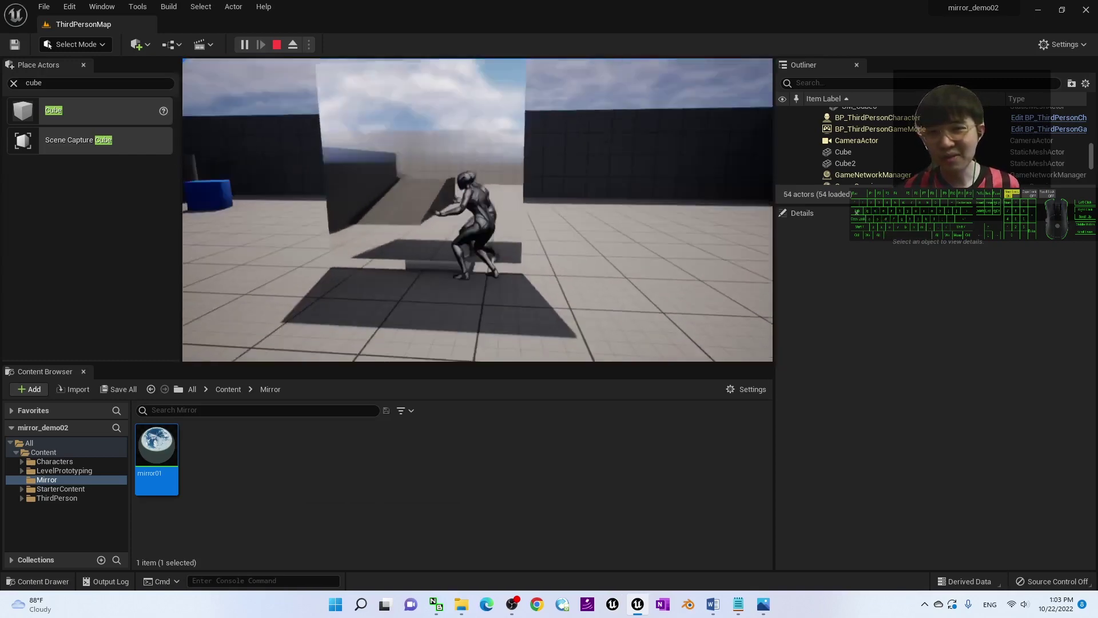
# Return the character to the front of the mirror, jump near the white cube, and end the play session.
pyautogui.press('s')
pyautogui.press('a')
pyautogui.press('d')
pyautogui.press('a')
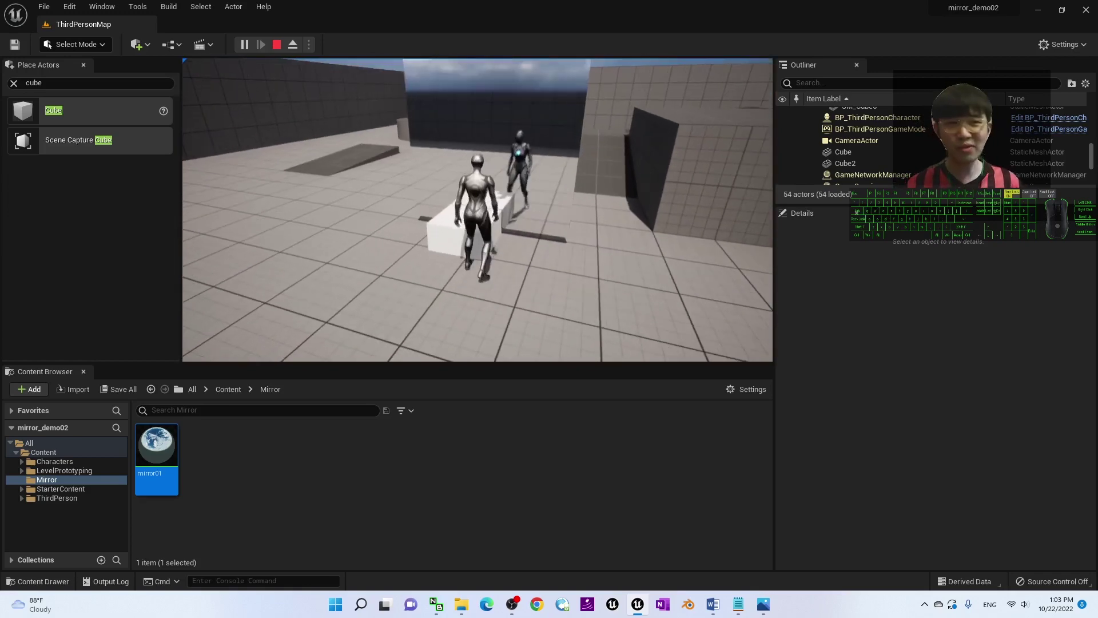
pyautogui.press('w')
pyautogui.press('space')
pyautogui.press('s')
pyautogui.press('a')
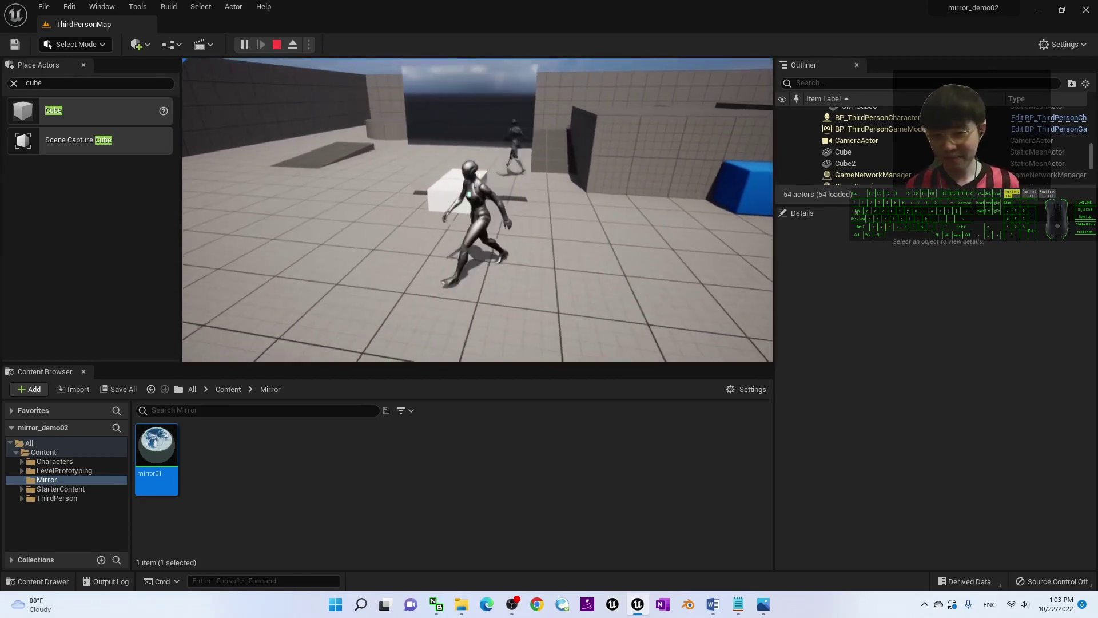
pyautogui.press('Escape')
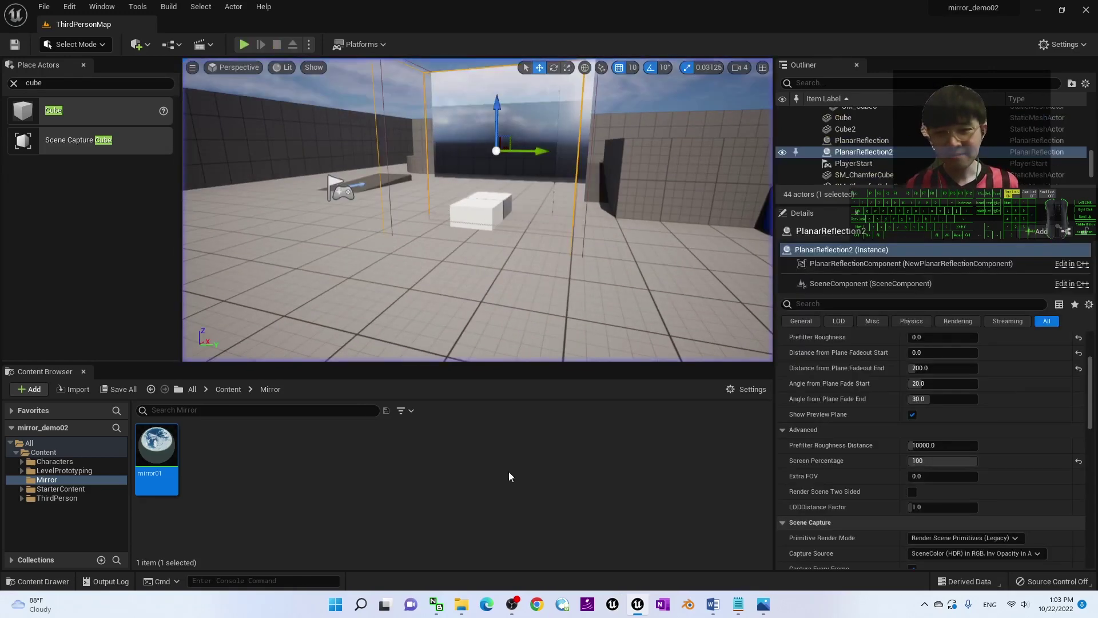
# Switch to the cover.jpg image in the photo viewer, and return to the Unreal Editor.
pyautogui.click(764, 605)
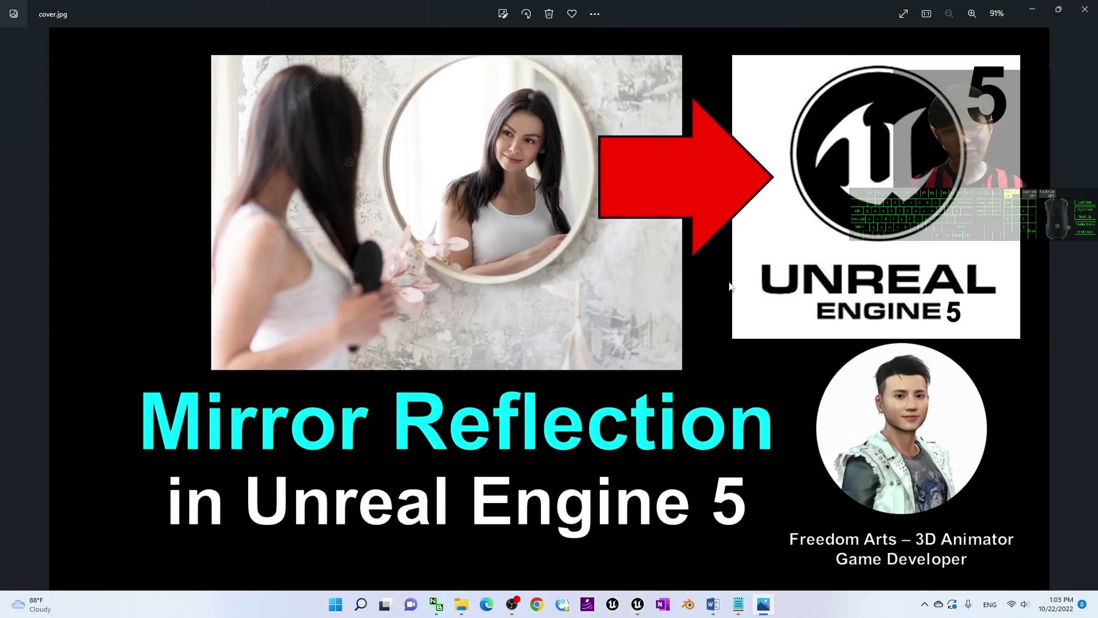
pyautogui.moveTo(646, 611)
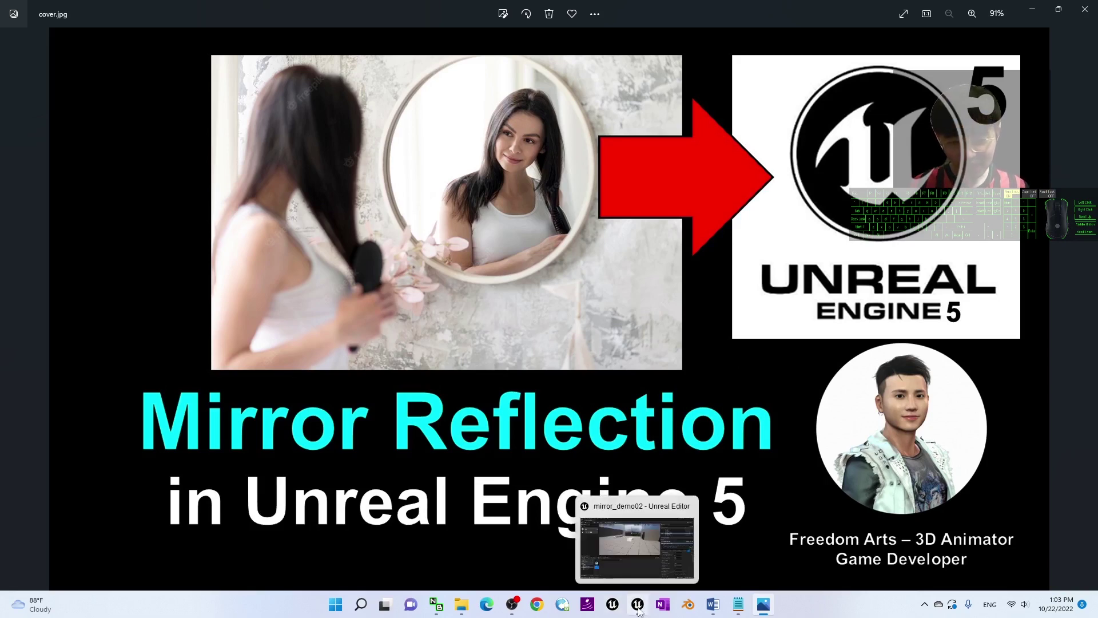
pyautogui.click(602, 527)
# Play the level again and jump the character onto the white cube to check the front reflection.
pyautogui.click(244, 44)
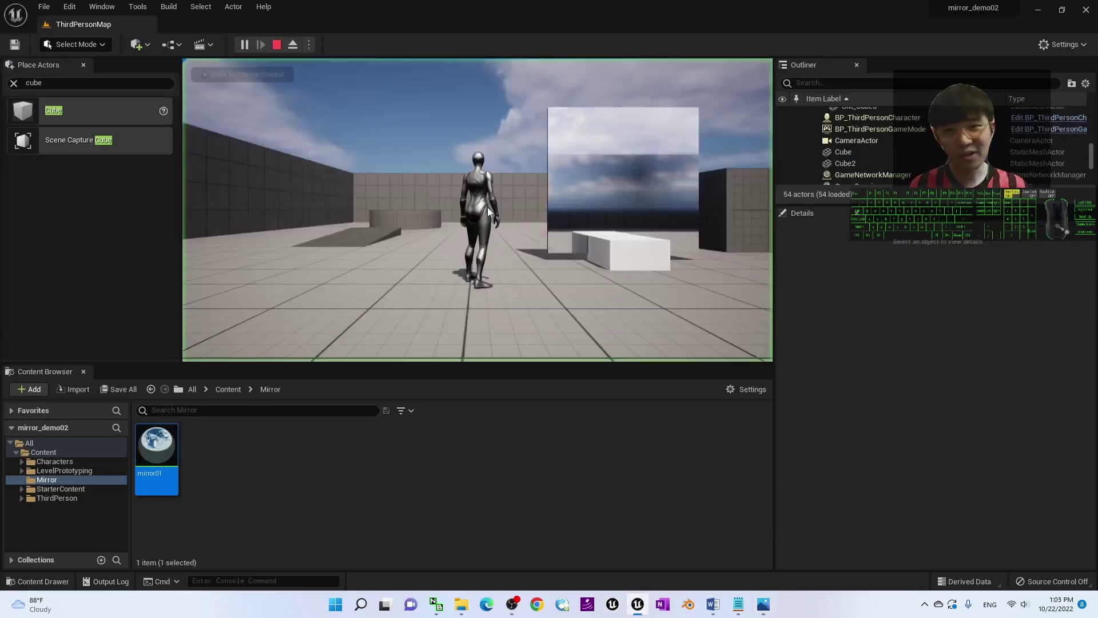
pyautogui.press('w')
pyautogui.press('space')
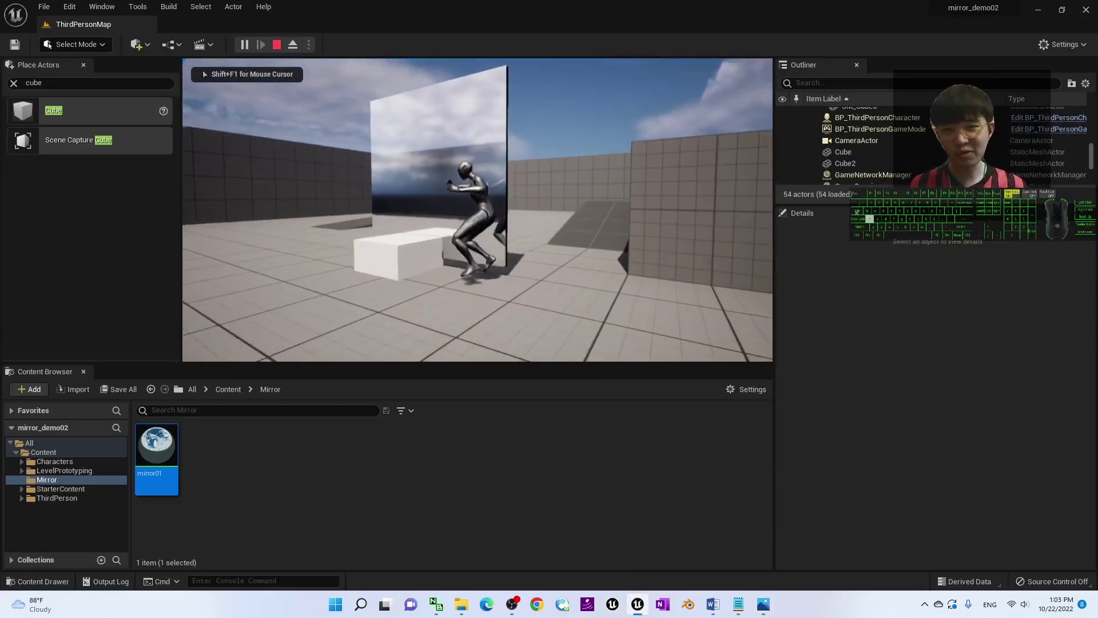
pyautogui.press('w')
pyautogui.press('space')
pyautogui.press('a')
pyautogui.press('d')
pyautogui.press('w')
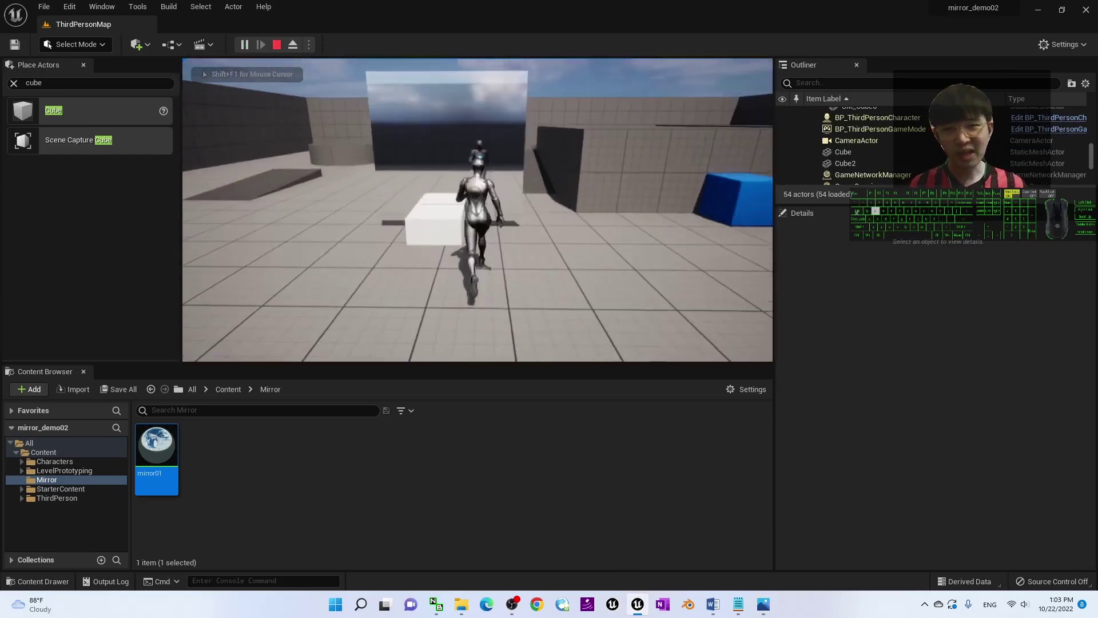
pyautogui.press('space')
pyautogui.press('w')
pyautogui.press('a')
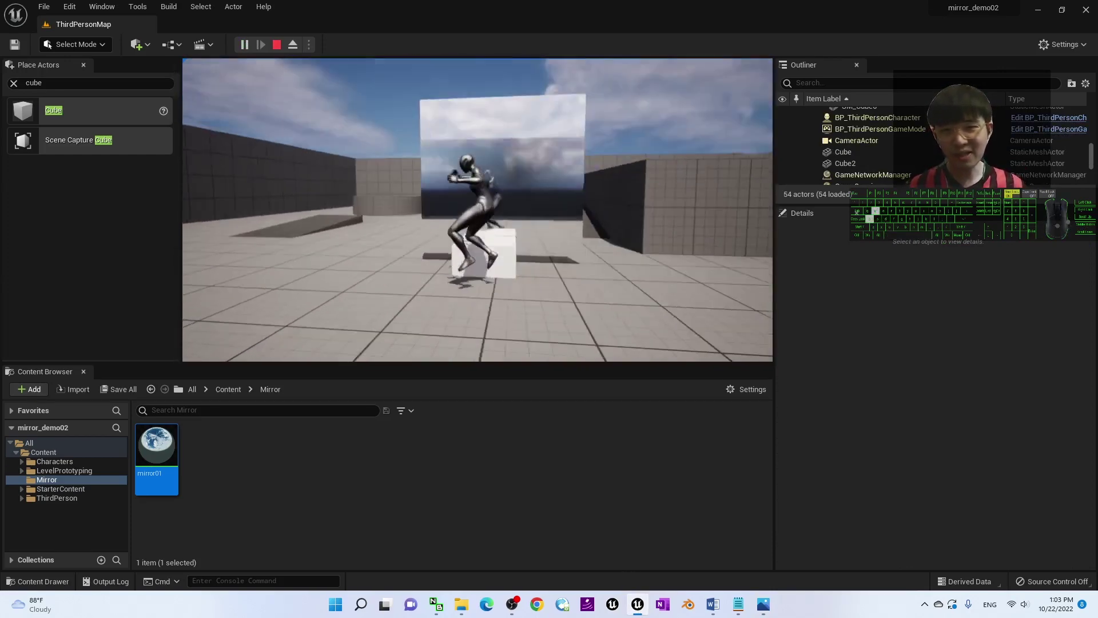
pyautogui.press('space')
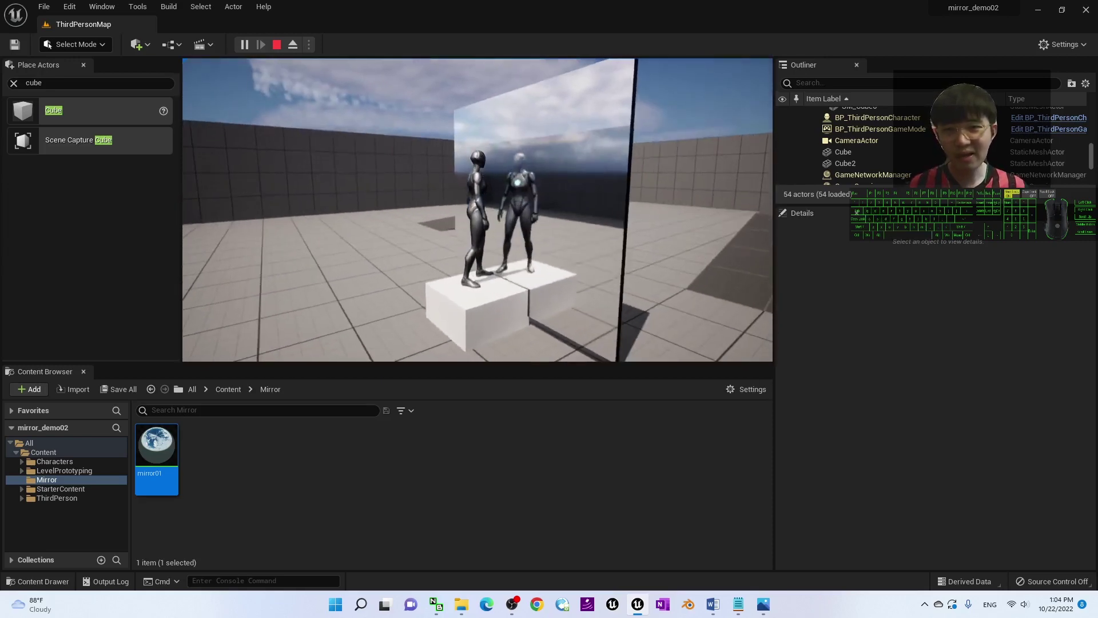
# Run the character around to the back of the mirror and jump there to check the rear reflection.
pyautogui.press('w')
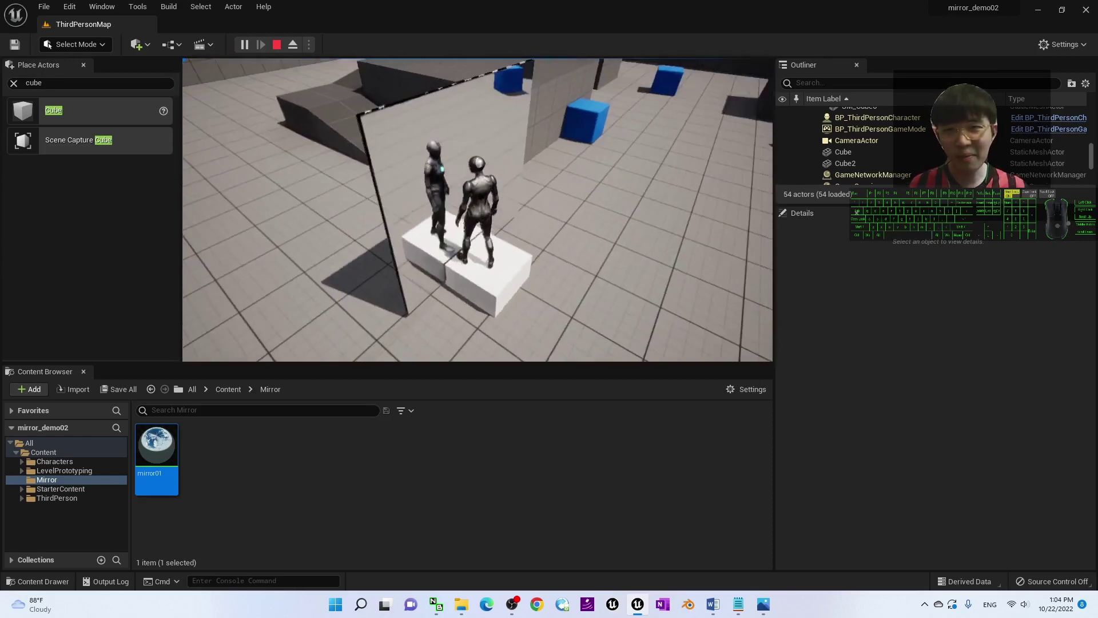
pyautogui.press('a')
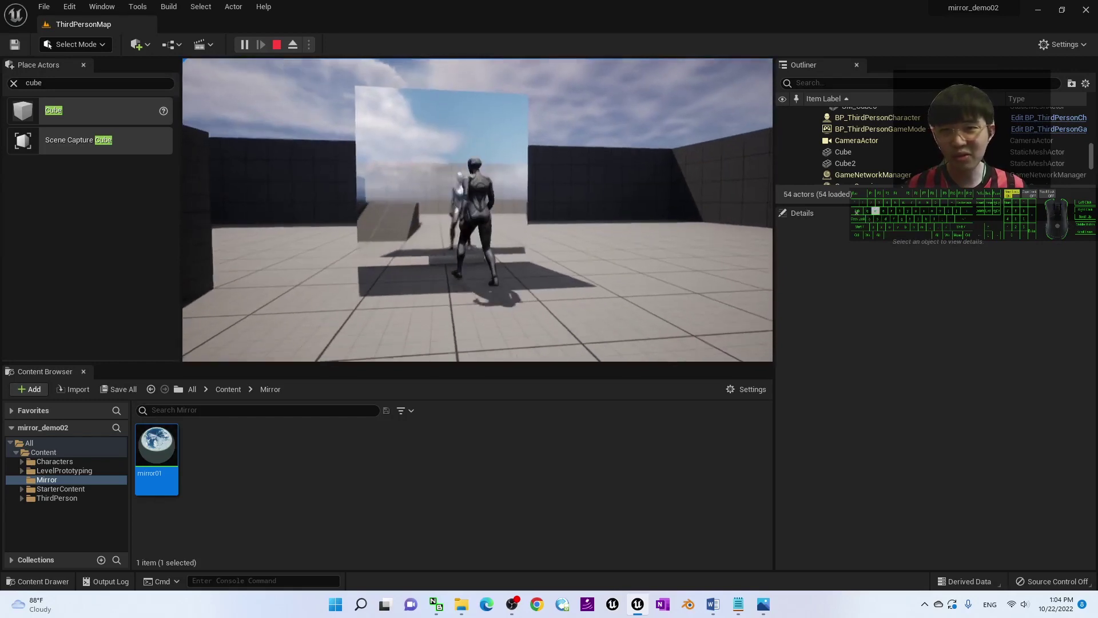
pyautogui.press('space')
pyautogui.press('s')
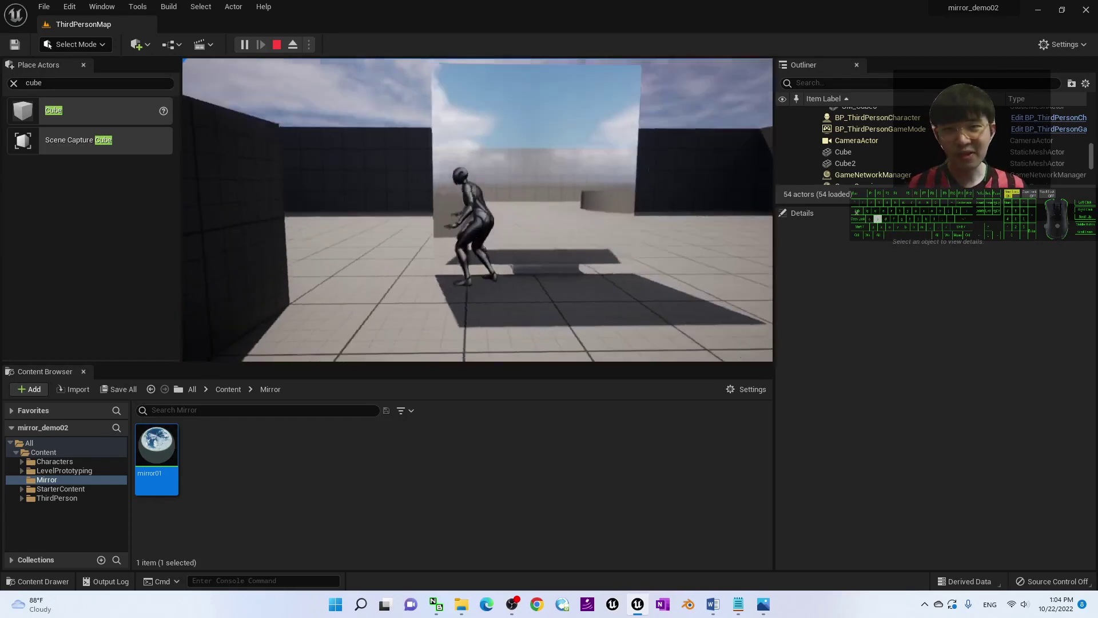